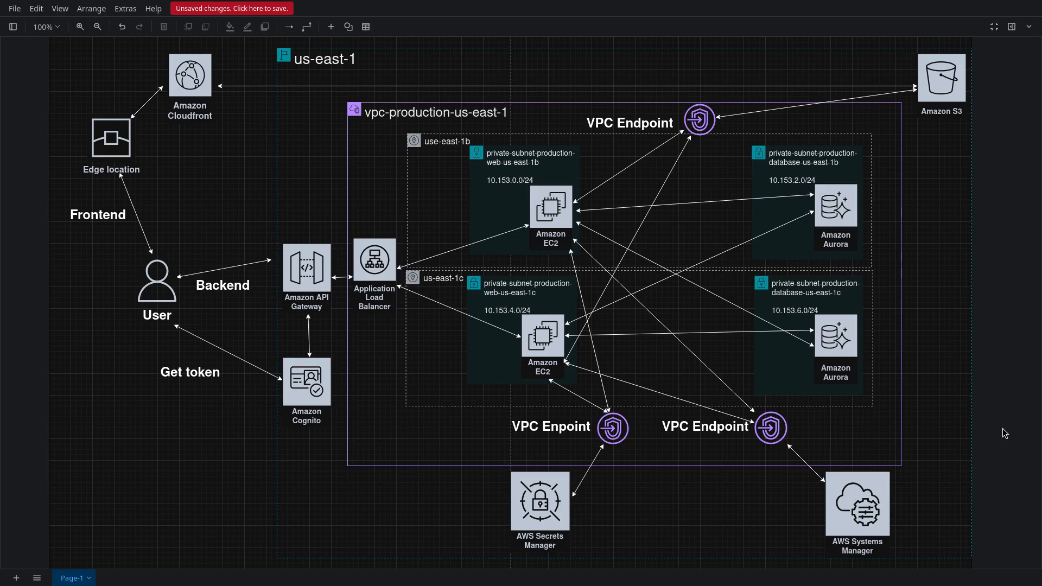
Step: Review the Elastic Load Balancing documentation and its pricing page
{"action": "key", "text": "F11"}
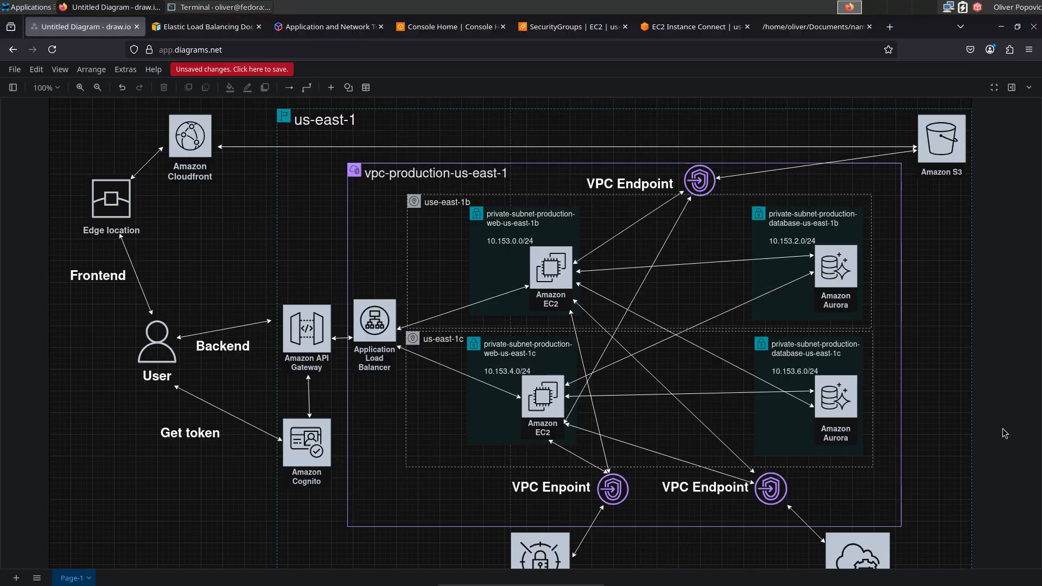
{"action": "left_click", "coordinate": [188, 27]}
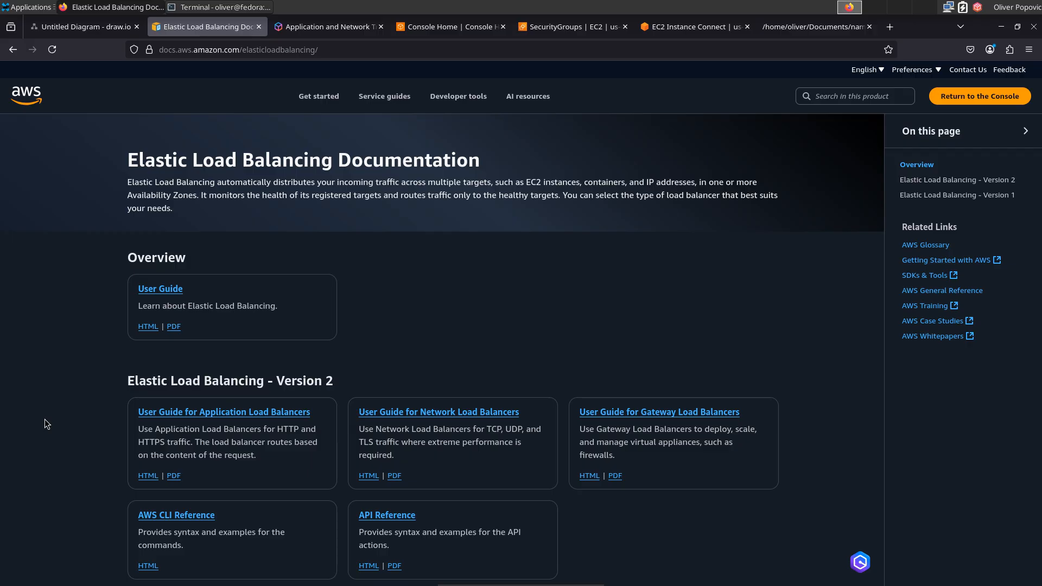
{"action": "left_click", "coordinate": [325, 25]}
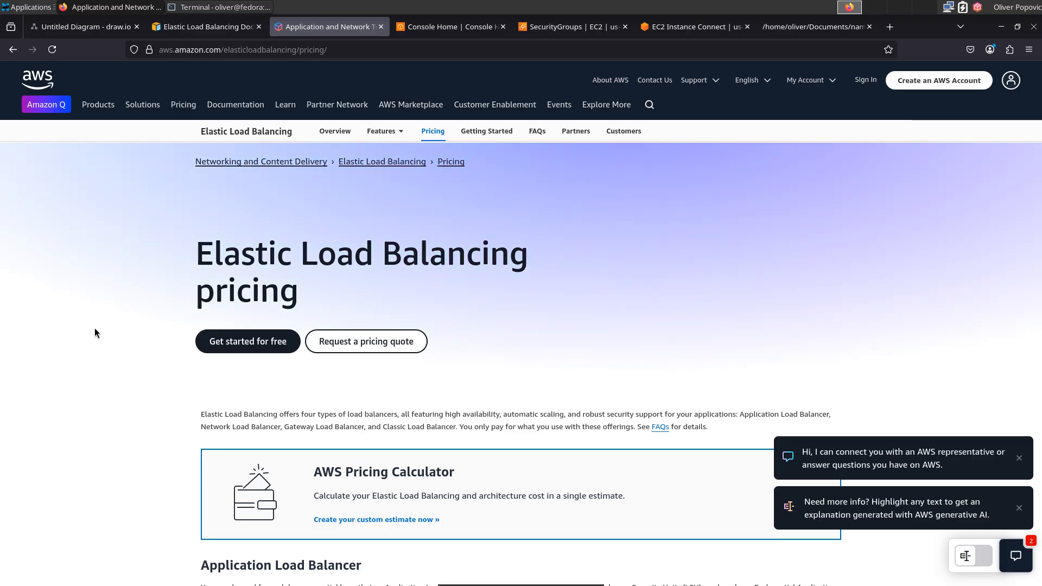
Step: Search the AWS console for "target groups" and open the EC2 Target groups feature
{"action": "left_click", "coordinate": [429, 26]}
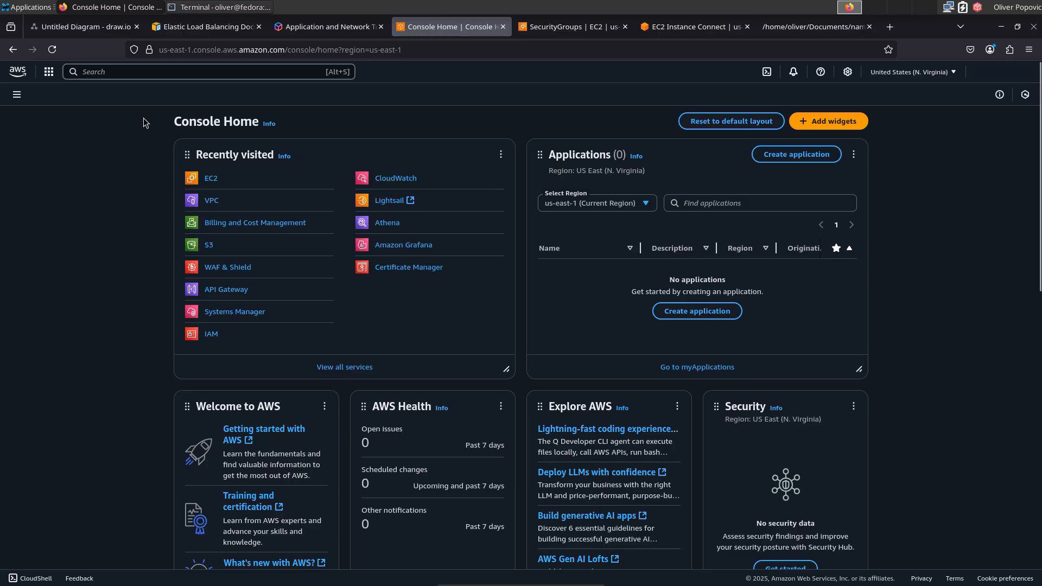
{"action": "left_click", "coordinate": [130, 74]}
{"action": "type", "text": "ta"}
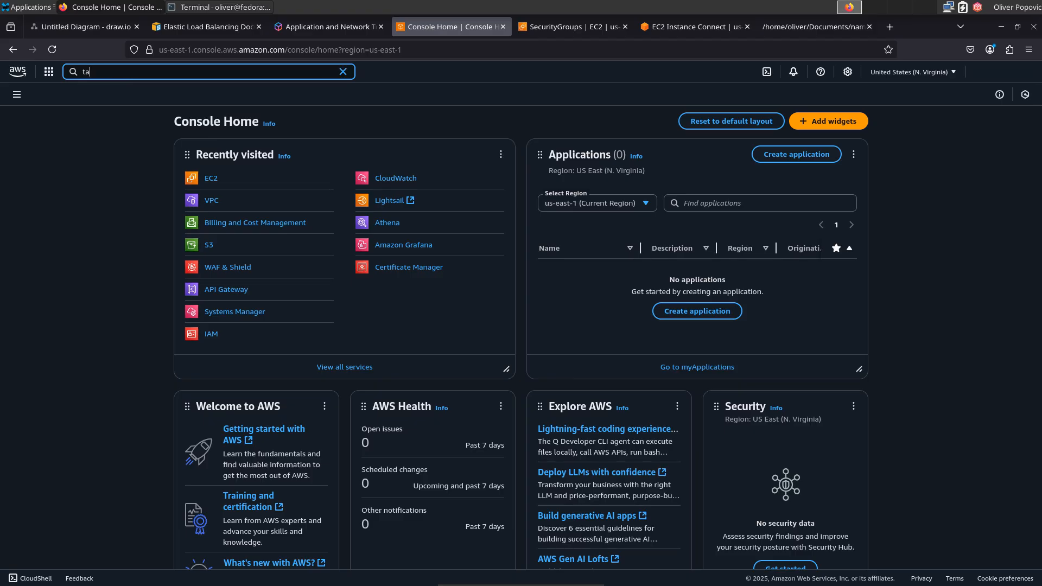
{"action": "type", "text": "rget groups"}
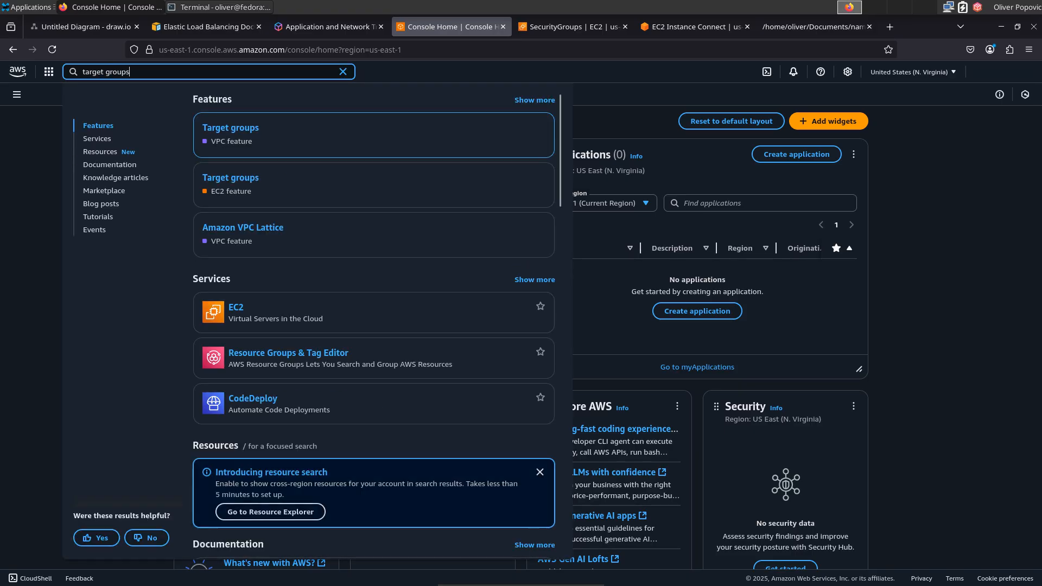
{"action": "left_click", "coordinate": [243, 179]}
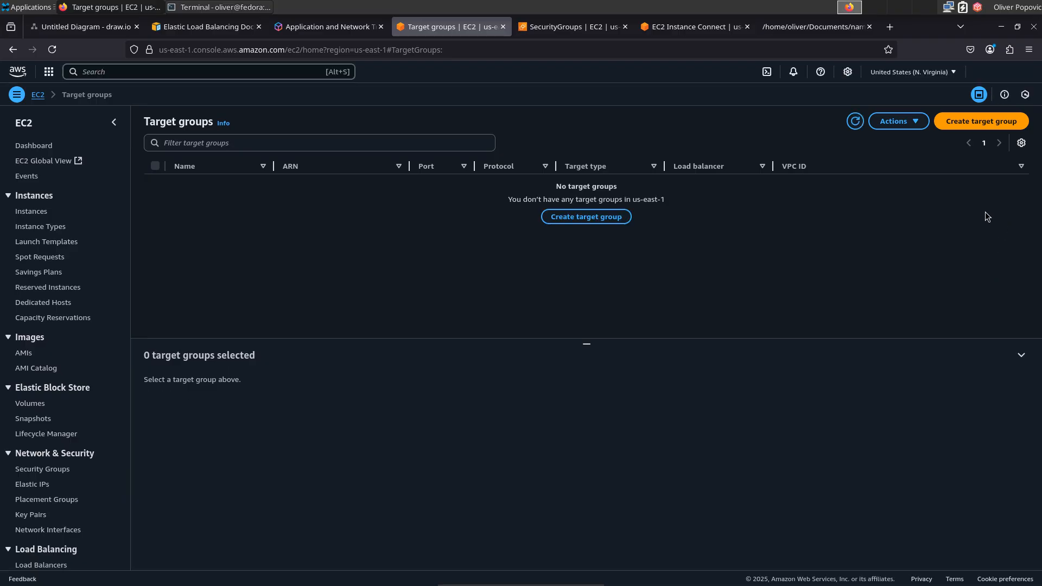
Step: Start a new target group for instances and name it tg-connection-info-api-us-east-1, copying the name from the naming file
{"action": "left_click", "coordinate": [988, 120]}
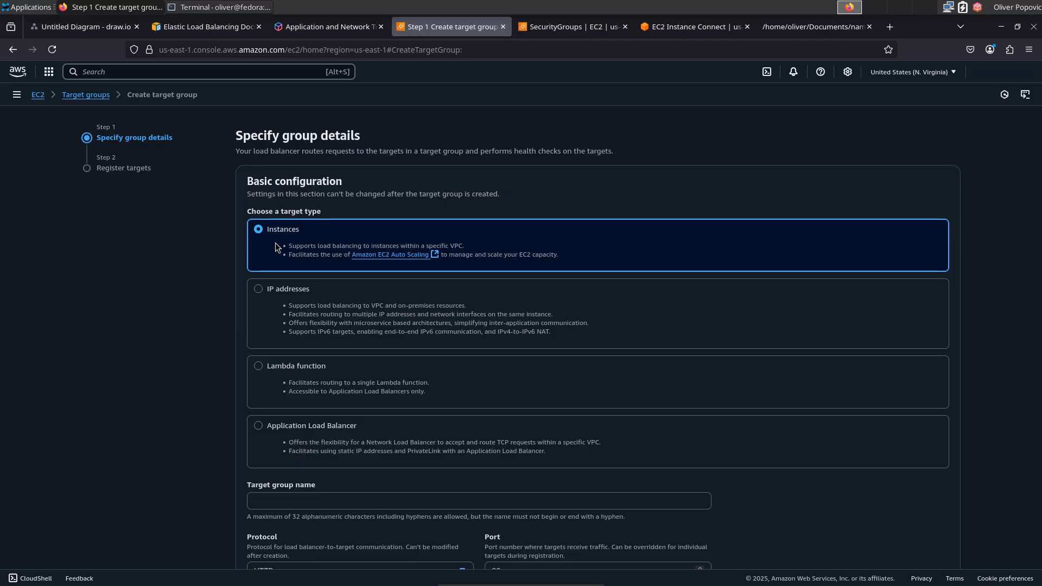
{"action": "left_click_drag", "start_coordinate": [1038, 198], "coordinate": [1037, 286]}
{"action": "mouse_move", "coordinate": [799, 31]}
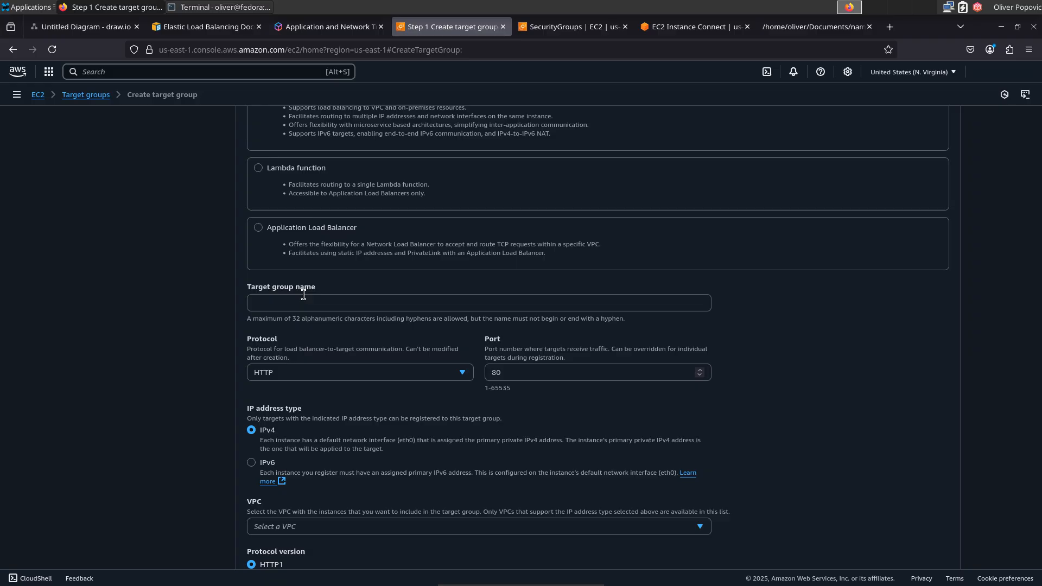
{"action": "left_click", "coordinate": [792, 31]}
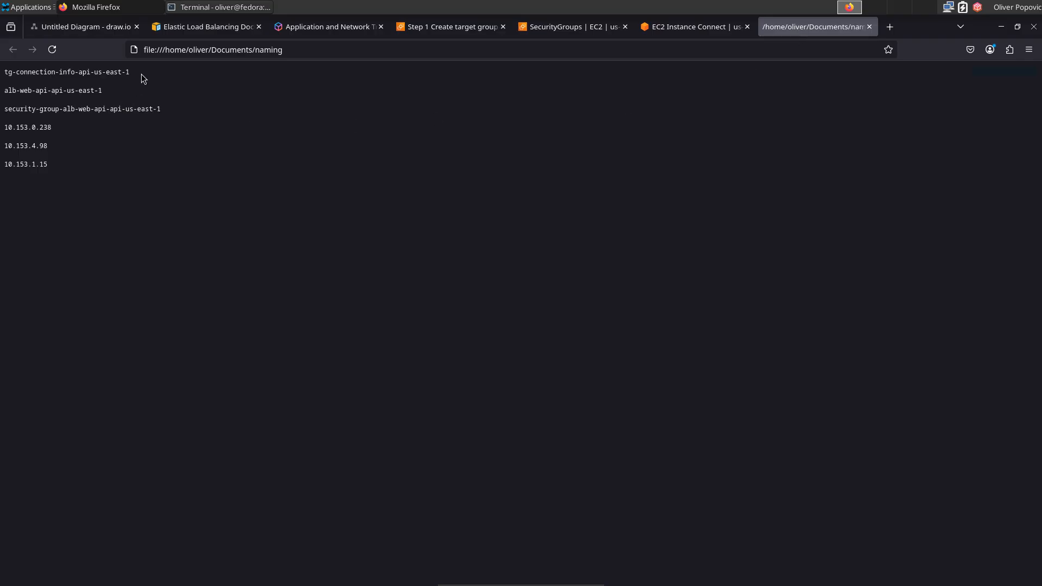
{"action": "left_click_drag", "start_coordinate": [142, 74], "coordinate": [3, 72]}
{"action": "key", "text": "ctrl+c"}
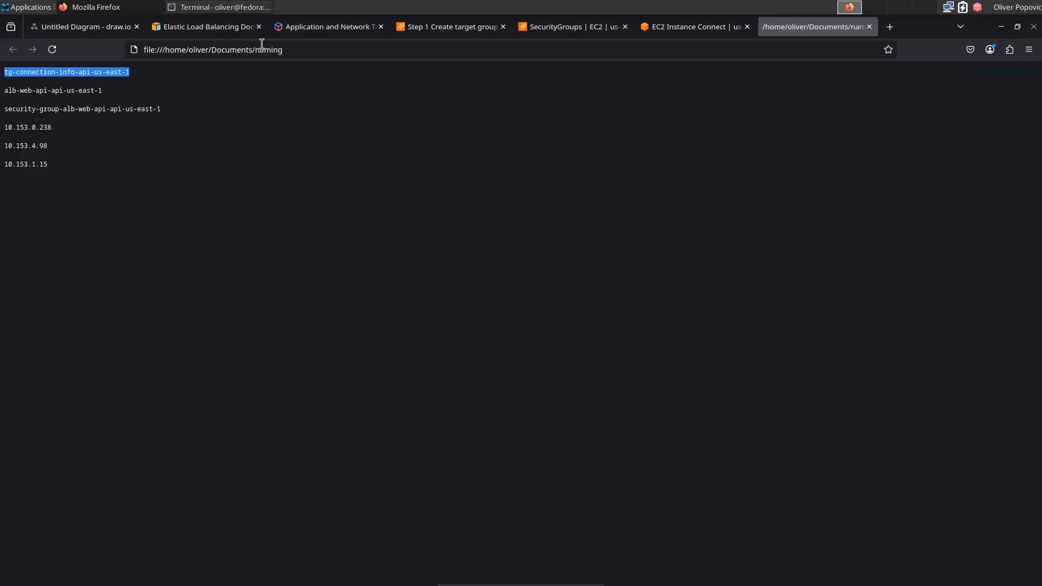
{"action": "left_click", "coordinate": [456, 30]}
{"action": "left_click", "coordinate": [402, 302]}
{"action": "key", "text": "ctrl+v"}
{"action": "left_click", "coordinate": [793, 313]}
Step: Set the target group's VPC to vpc-production-us-east-1
{"action": "left_click_drag", "start_coordinate": [1040, 315], "coordinate": [1040, 332]}
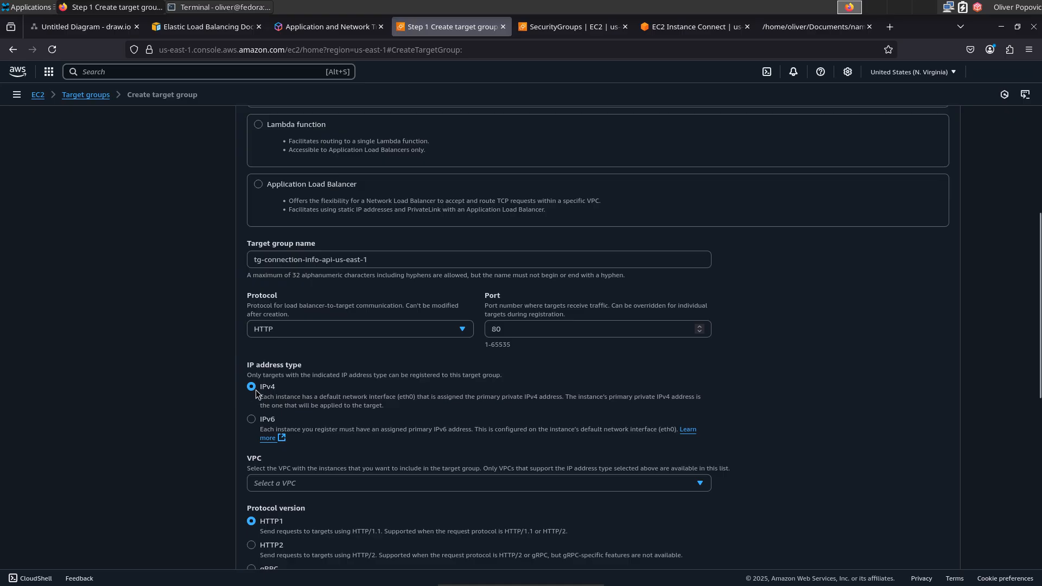
{"action": "left_click_drag", "start_coordinate": [1039, 327], "coordinate": [1029, 387]}
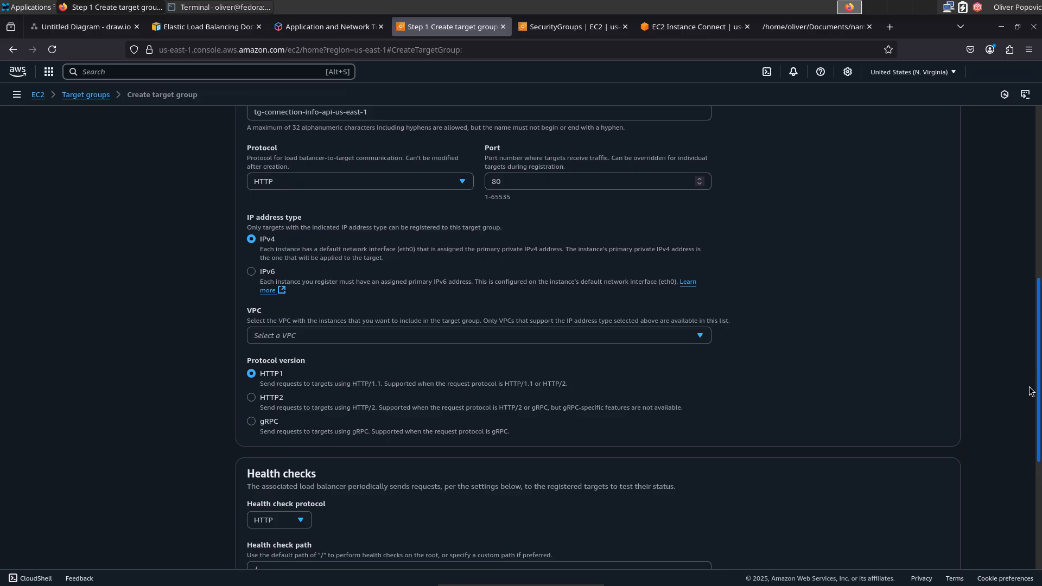
{"action": "left_click", "coordinate": [647, 332]}
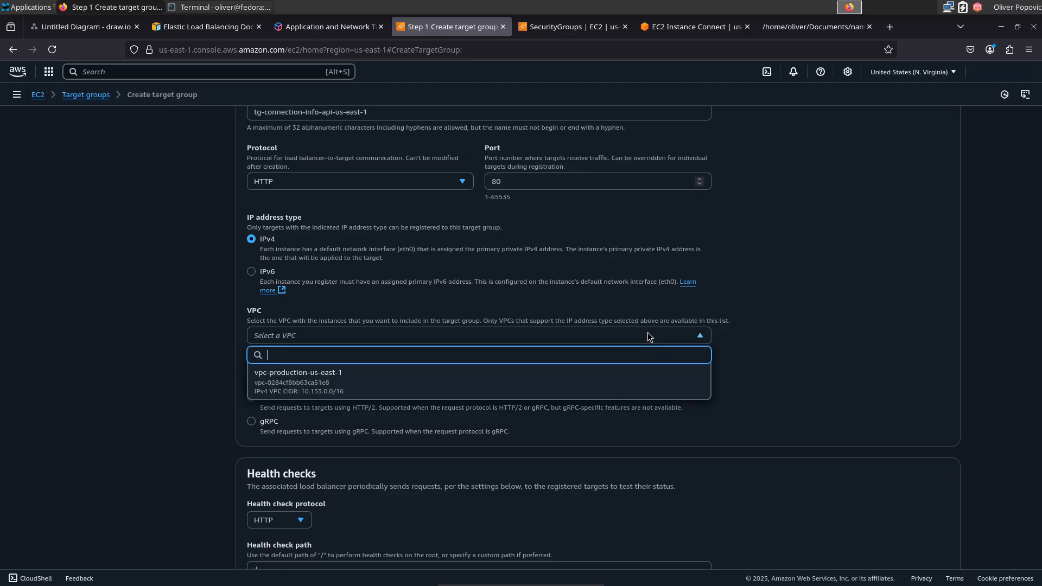
{"action": "left_click", "coordinate": [623, 384]}
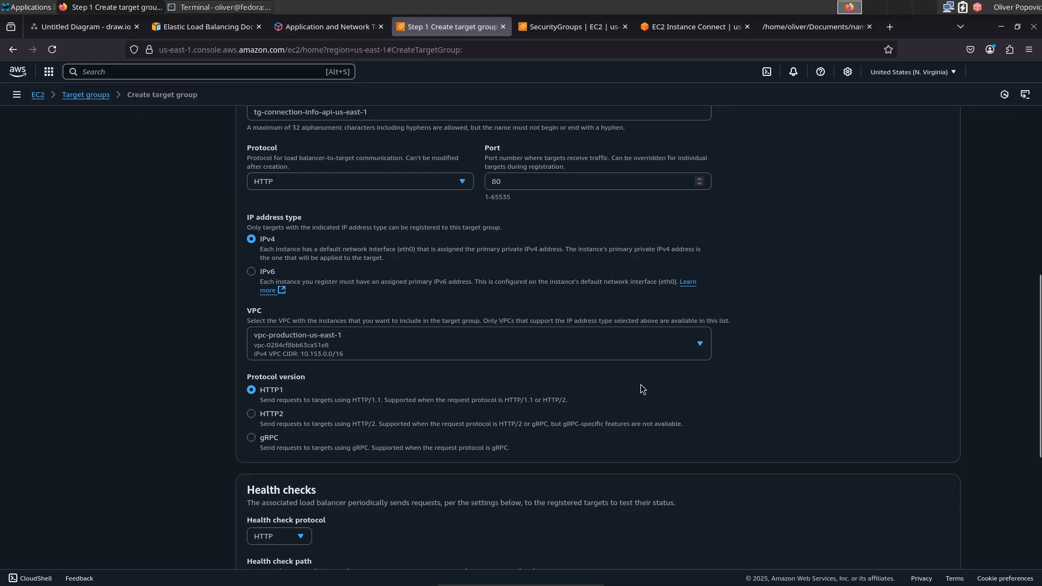
Step: Set the health check path to /healthz and proceed to registering targets
{"action": "scroll", "coordinate": [1039, 378], "scroll_direction": "down", "scroll_amount": 1}
{"action": "left_click_drag", "start_coordinate": [1040, 375], "coordinate": [1039, 388]}
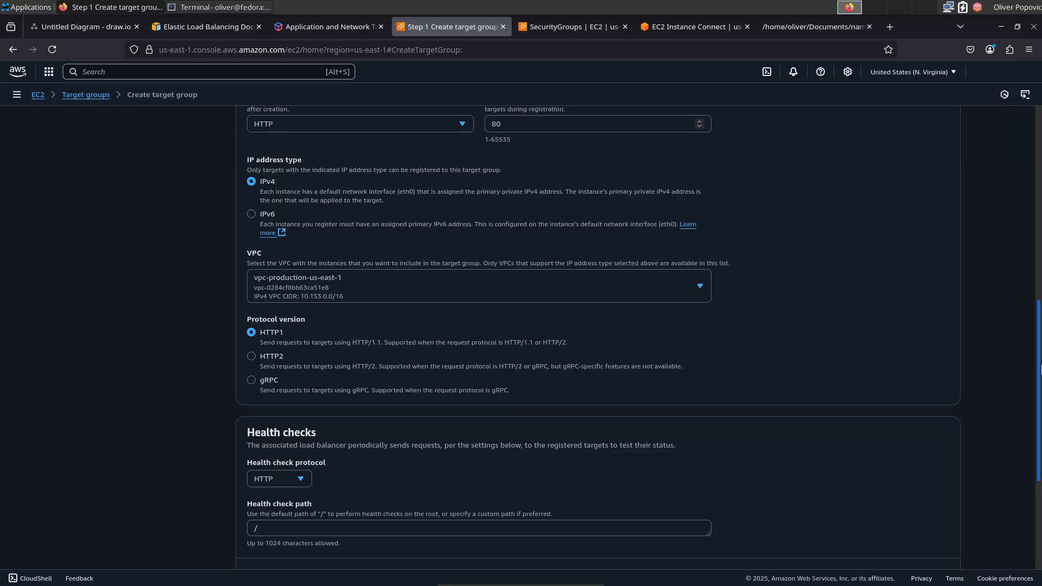
{"action": "left_click_drag", "start_coordinate": [1039, 369], "coordinate": [1031, 425]}
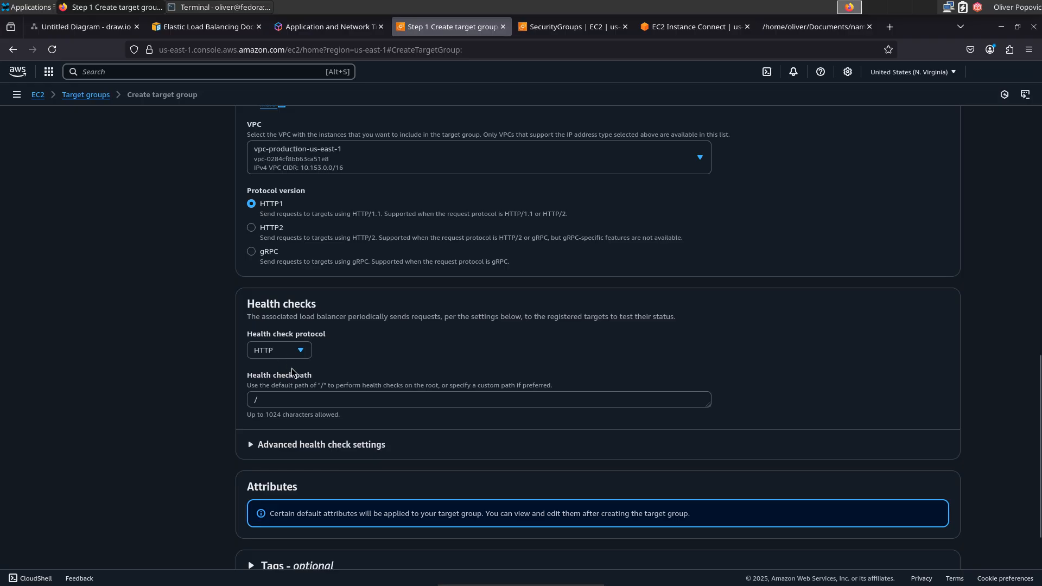
{"action": "left_click", "coordinate": [295, 400]}
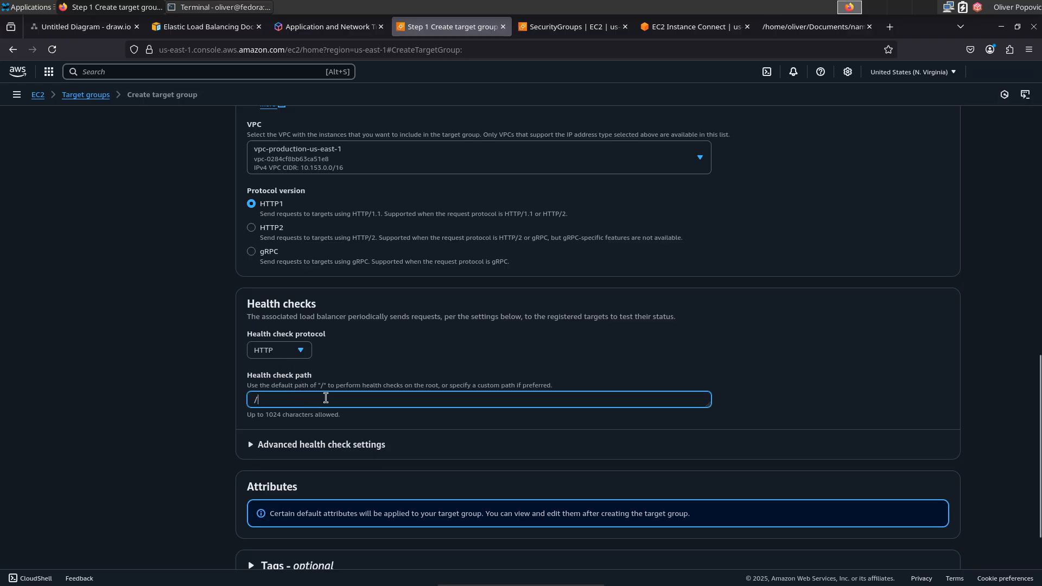
{"action": "type", "text": "healt"}
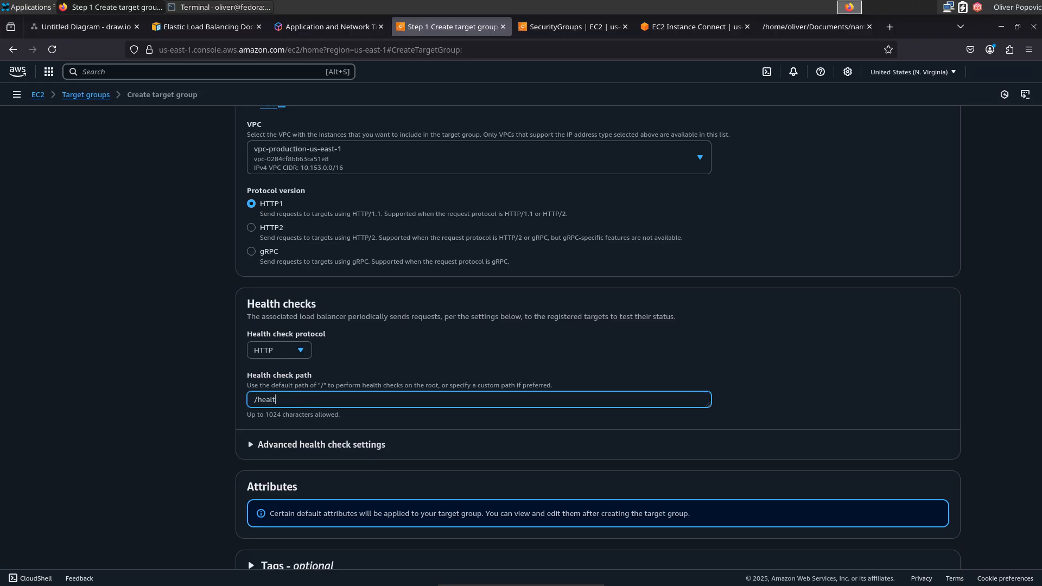
{"action": "type", "text": "hz"}
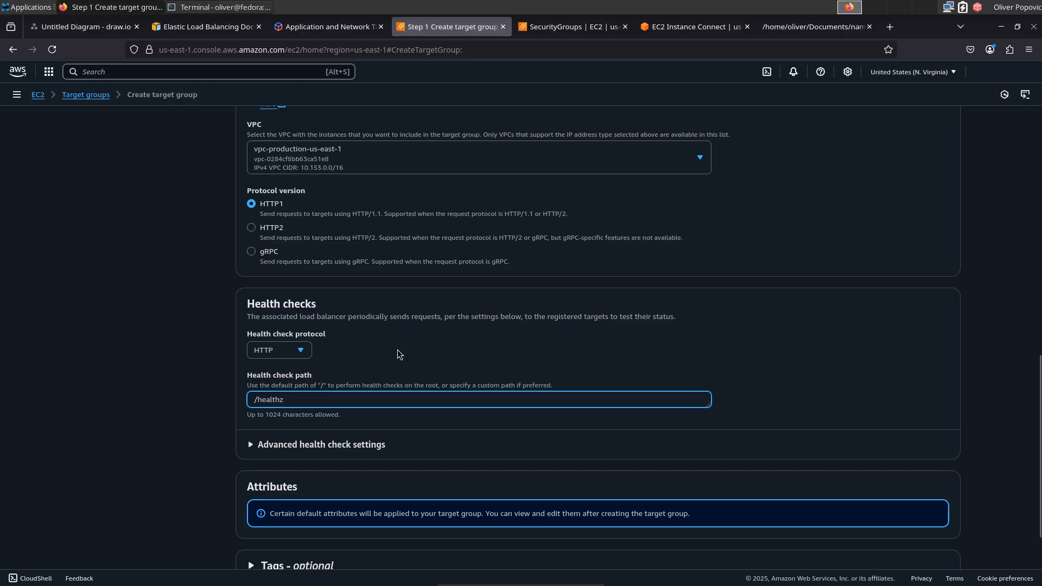
{"action": "scroll", "coordinate": [1040, 471], "scroll_direction": "down", "scroll_amount": 2}
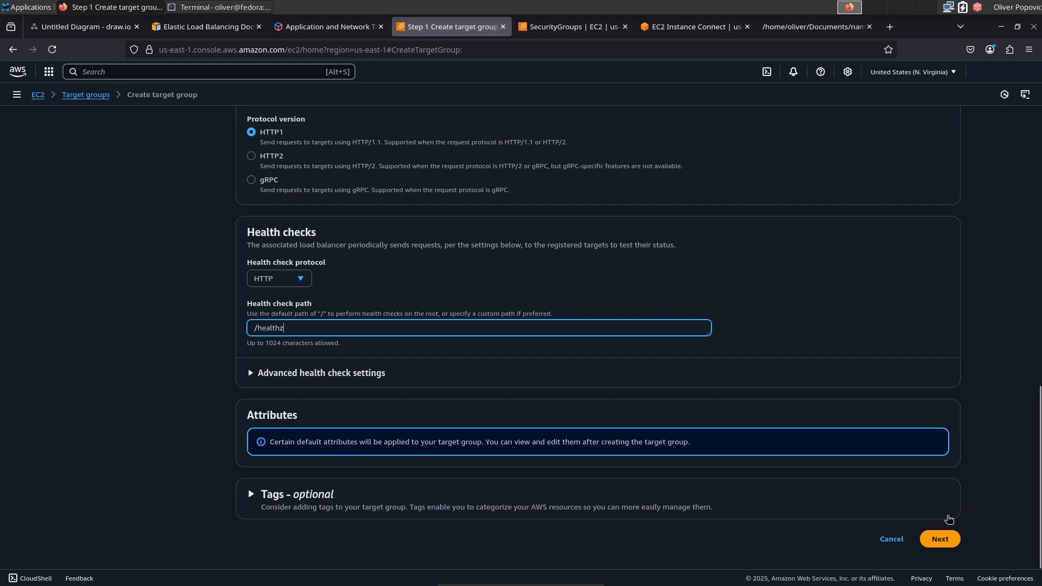
{"action": "left_click", "coordinate": [941, 540]}
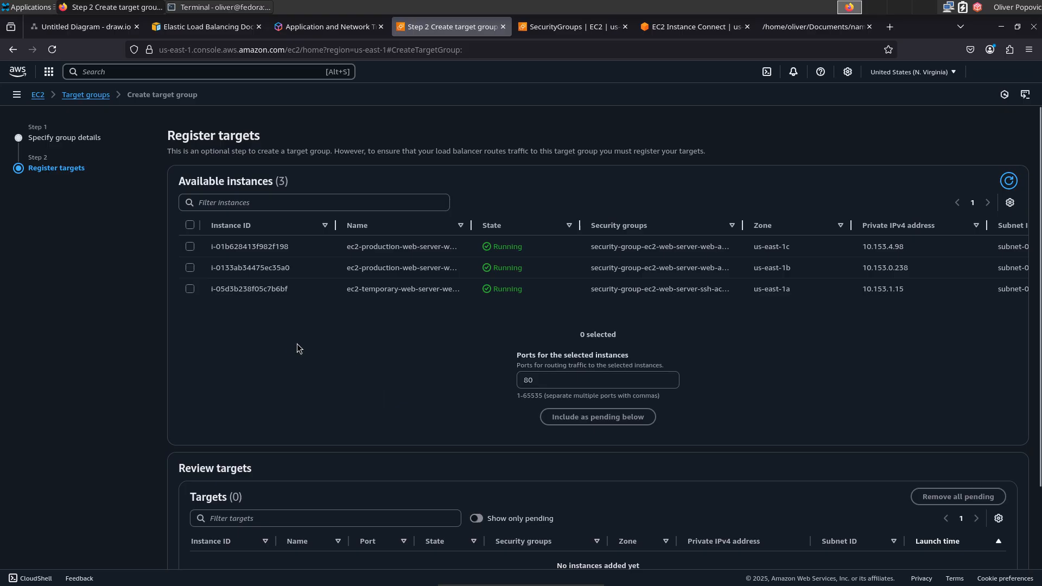
Step: Add the ec2-production-web-server-web-us-east-1c and ec2-production-web-server-web-us-east-1b instances as targets on port 57171 and create the target group
{"action": "left_click_drag", "start_coordinate": [472, 225], "coordinate": [565, 227]}
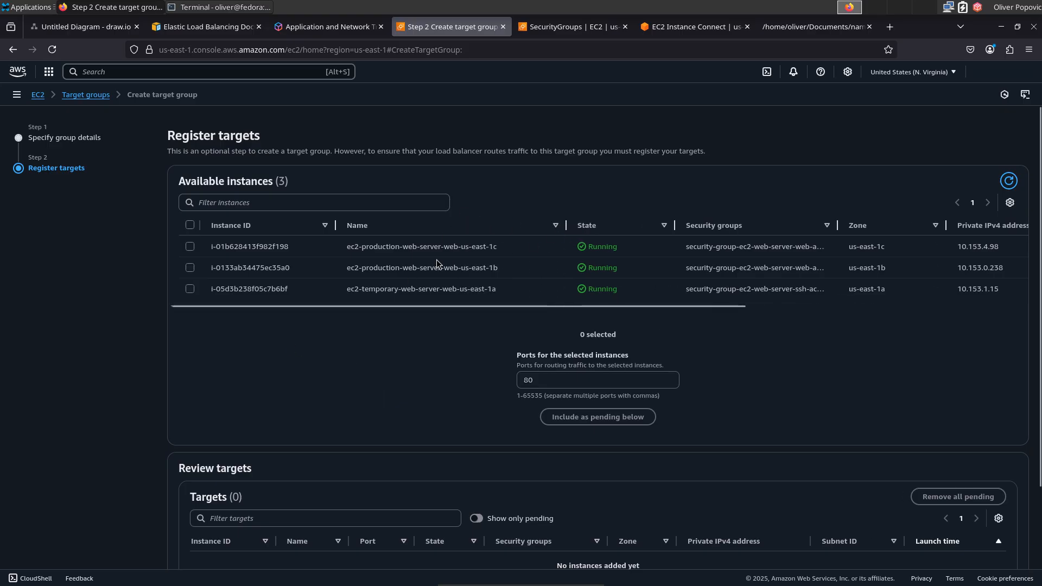
{"action": "left_click", "coordinate": [190, 246]}
{"action": "left_click", "coordinate": [190, 268]}
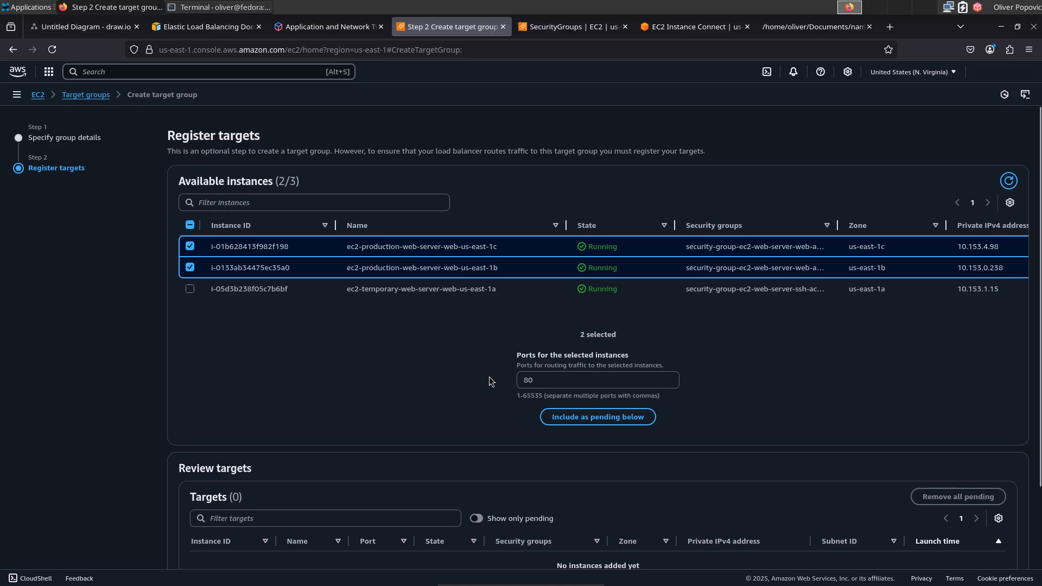
{"action": "double_click", "coordinate": [543, 382]}
{"action": "type", "text": "57171"}
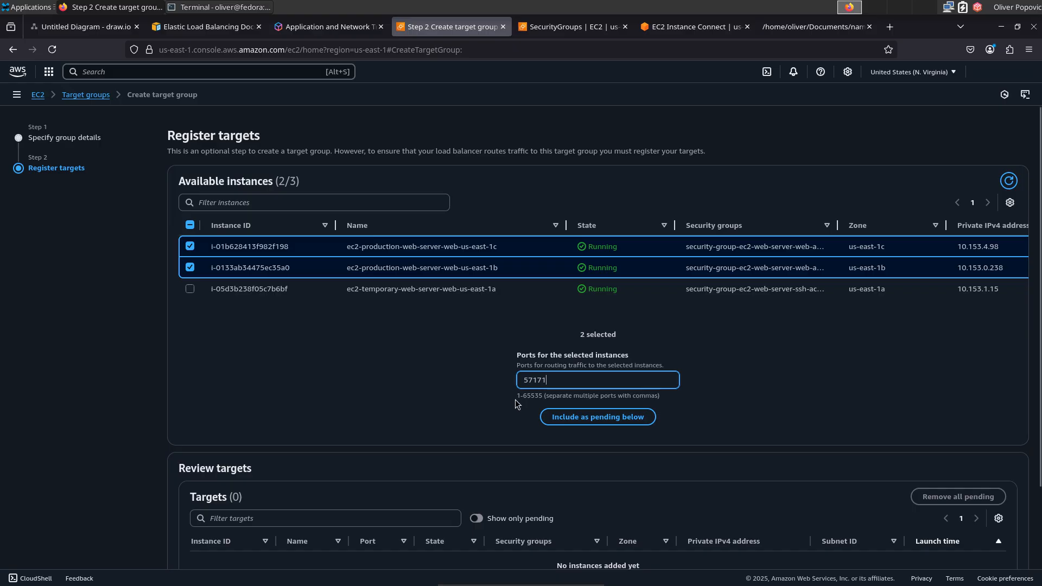
{"action": "left_click", "coordinate": [618, 423]}
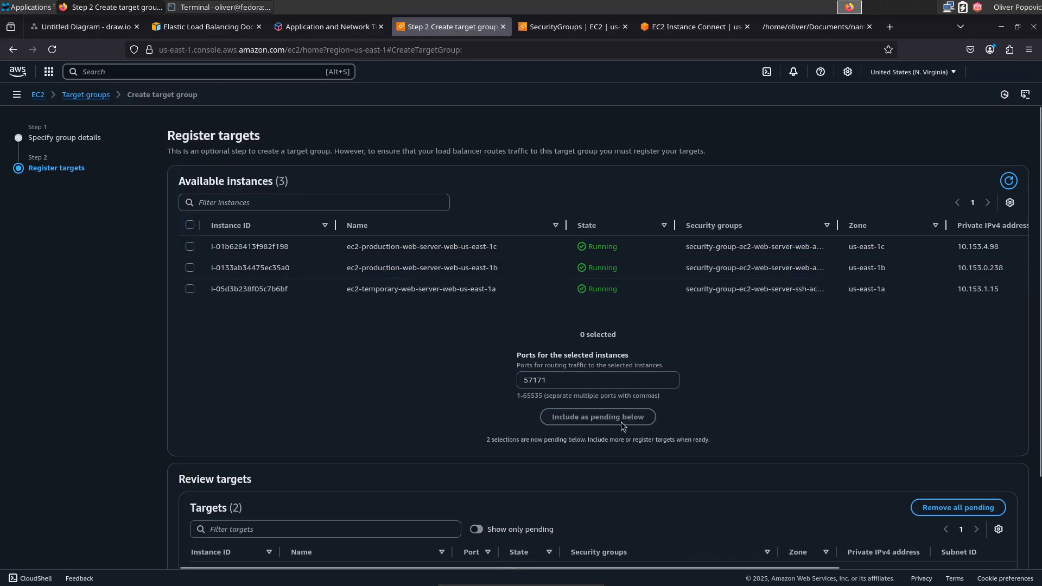
{"action": "scroll", "coordinate": [1040, 379], "scroll_direction": "down", "scroll_amount": 3}
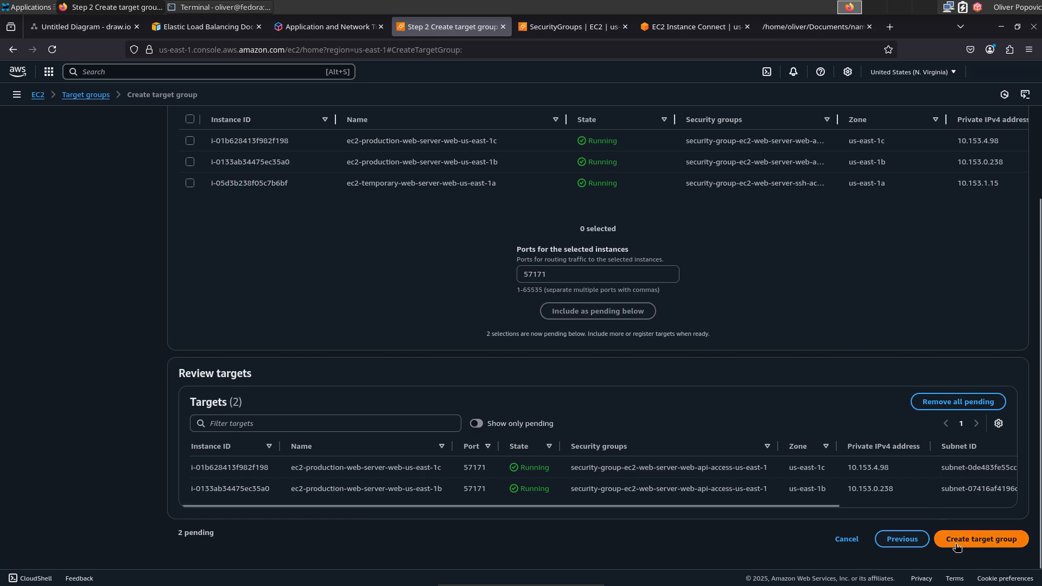
{"action": "left_click", "coordinate": [986, 541]}
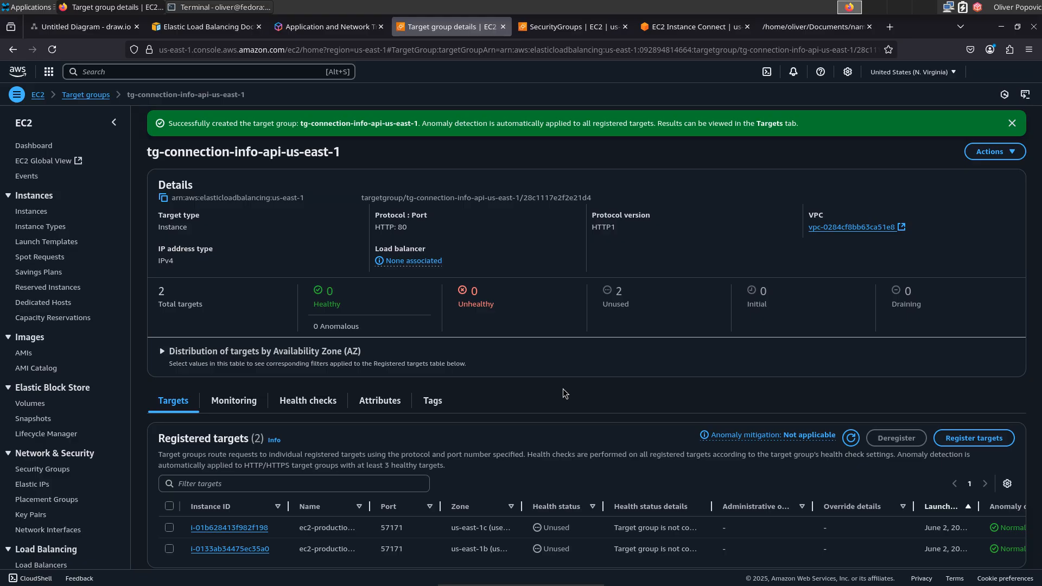
Step: Start a new EC2 security group and name it security-group-alb-web-api-us-east-1
{"action": "left_click", "coordinate": [560, 28]}
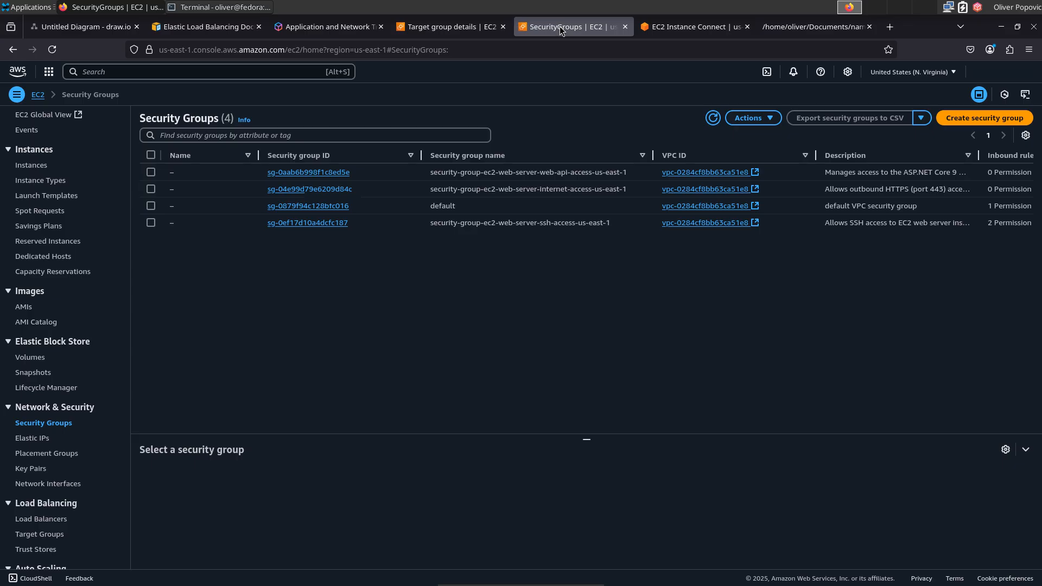
{"action": "left_click", "coordinate": [984, 118]}
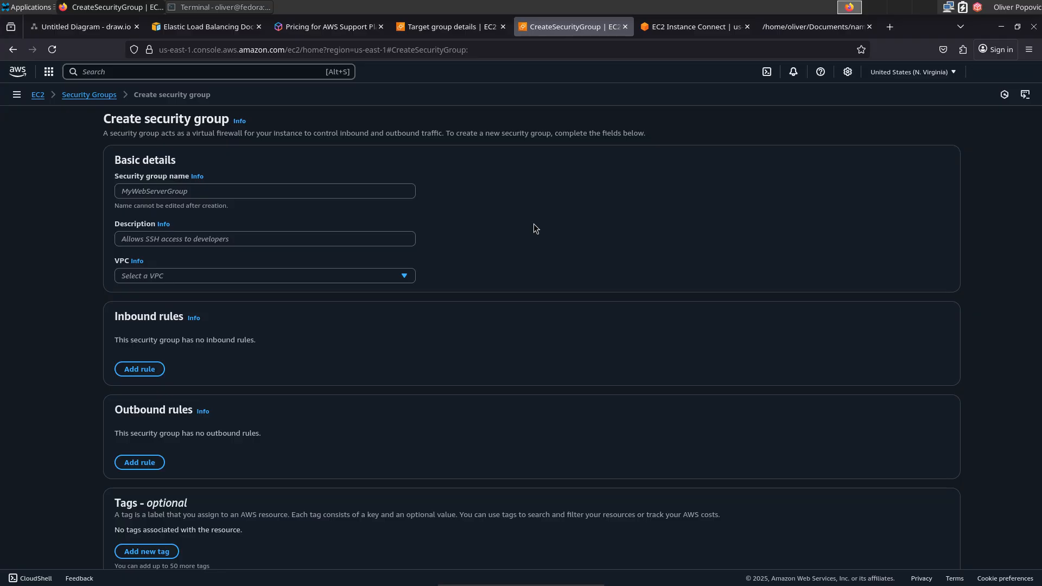
{"action": "left_click", "coordinate": [318, 193]}
{"action": "type", "text": "security-group-alb-web-api-us-east-1"}
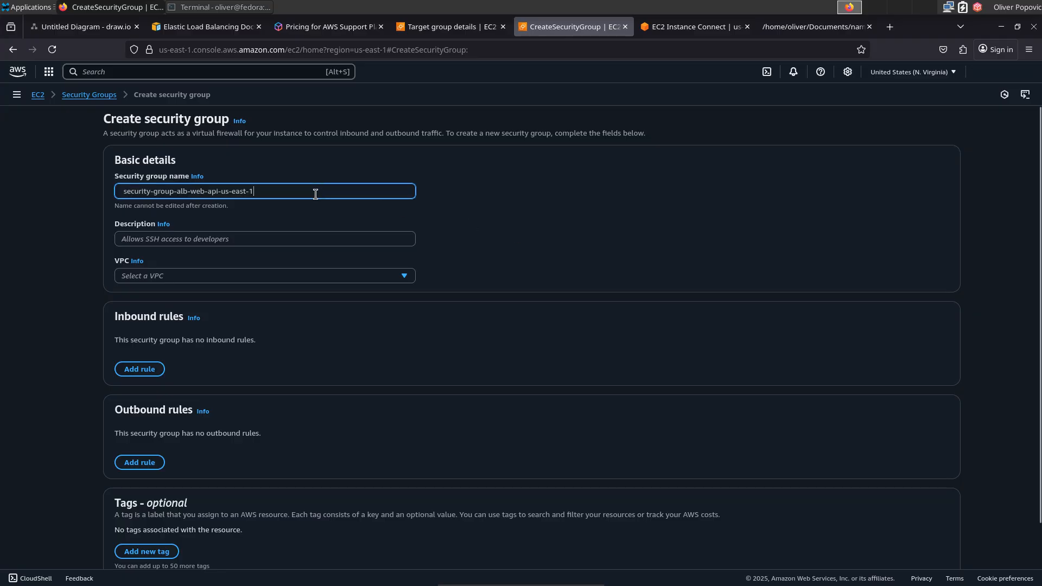
{"action": "key", "text": "Home"}
{"action": "left_click", "coordinate": [517, 234]}
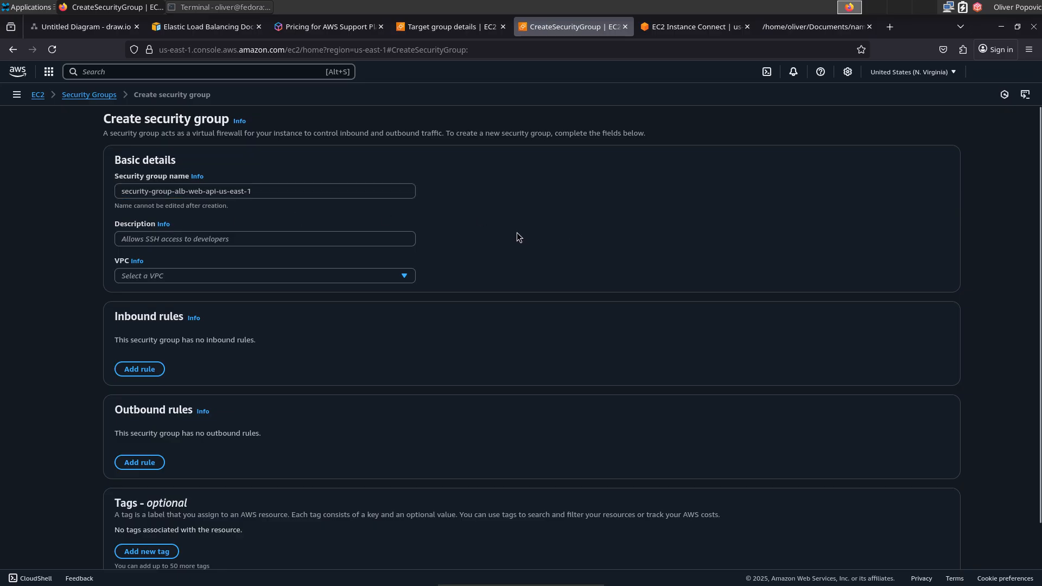
Step: Set the description to "Security group for the Application Load Balancer (ALB), managing both inbound and outbound traffic for web API in us-east-1" and VPC to vpc-production-us-east-1
{"action": "left_click", "coordinate": [814, 29]}
{"action": "left_click_drag", "start_coordinate": [491, 129], "coordinate": [1, 133]}
{"action": "left_click", "coordinate": [584, 29]}
{"action": "left_click", "coordinate": [173, 242]}
{"action": "key", "text": "ctrl+v"}
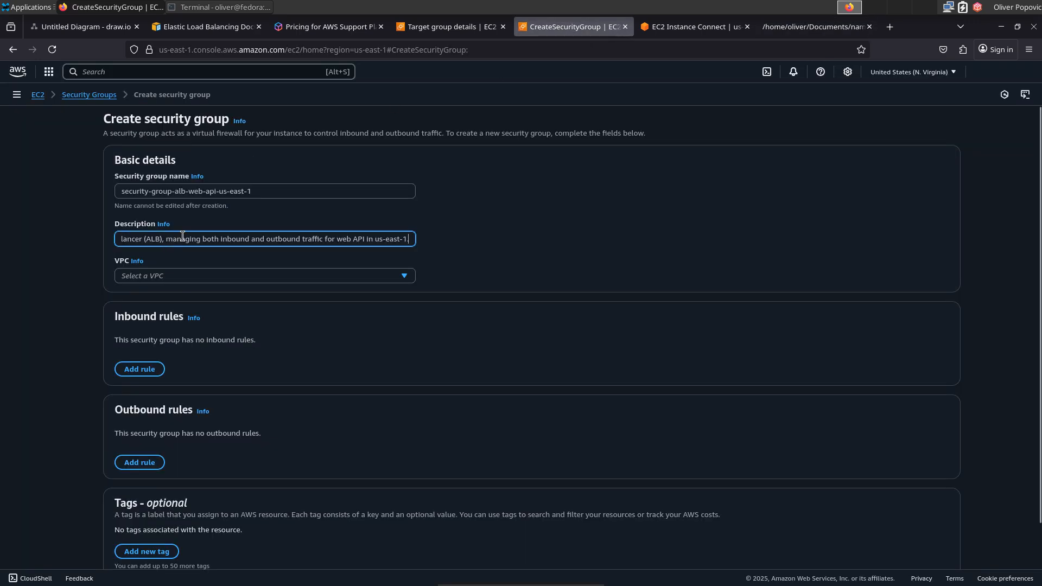
{"action": "left_click", "coordinate": [503, 245]}
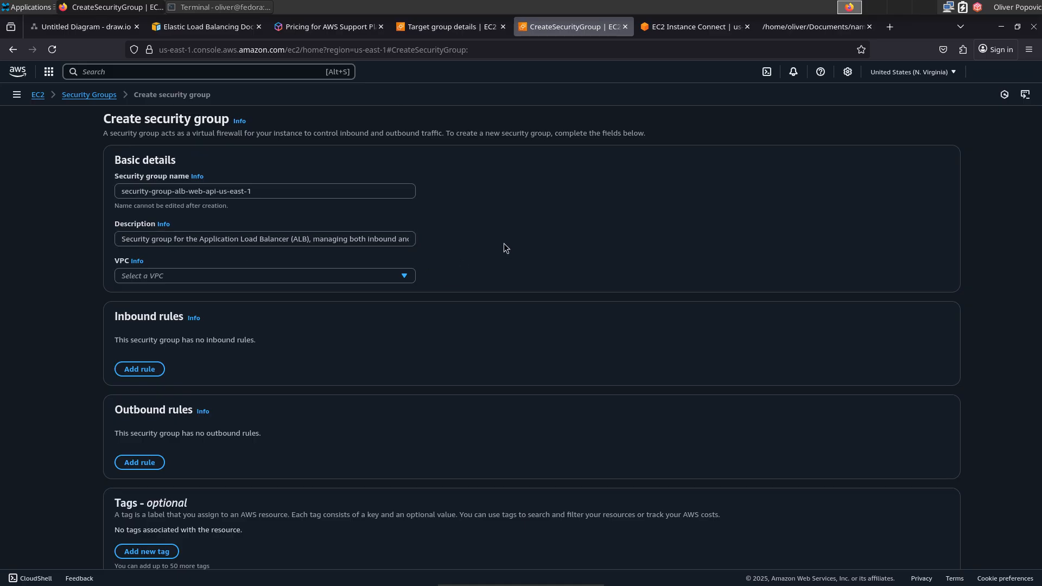
{"action": "left_click", "coordinate": [394, 275]}
{"action": "left_click", "coordinate": [353, 314]}
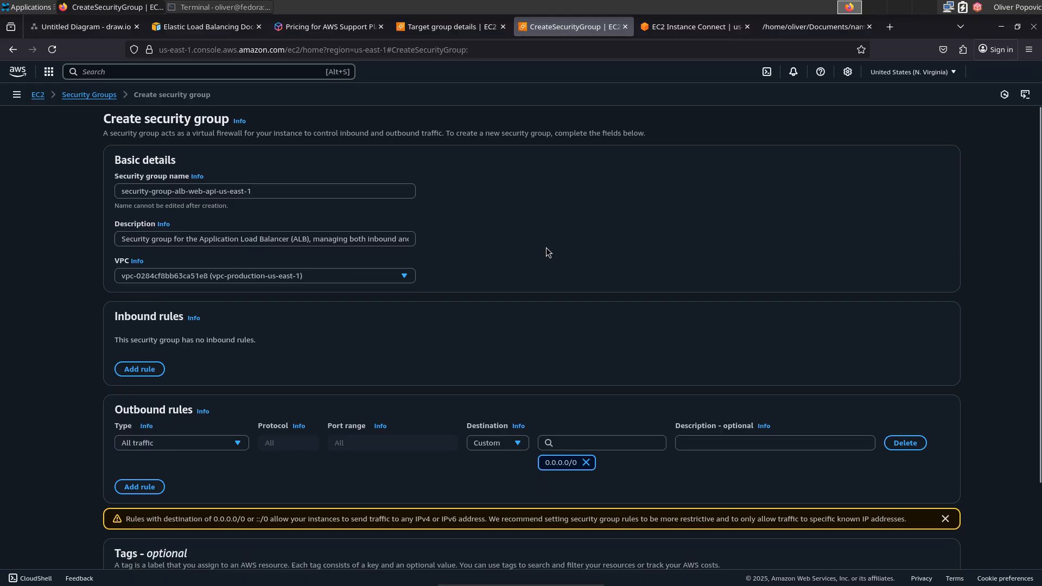
Step: Add an inbound HTTP rule that allows traffic from the custom source 10.153.1.15/32
{"action": "left_click", "coordinate": [140, 369]}
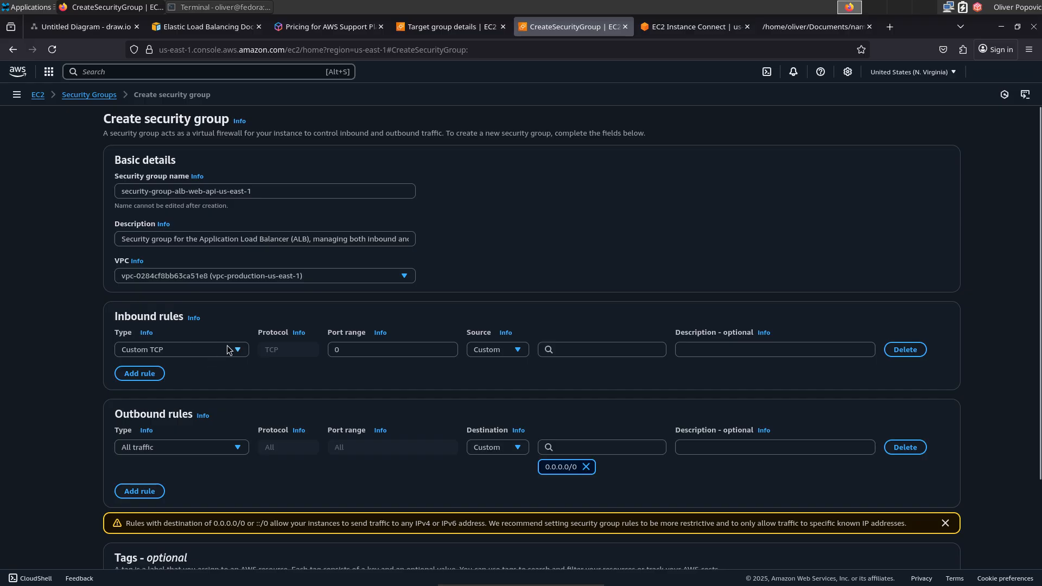
{"action": "left_click", "coordinate": [223, 354]}
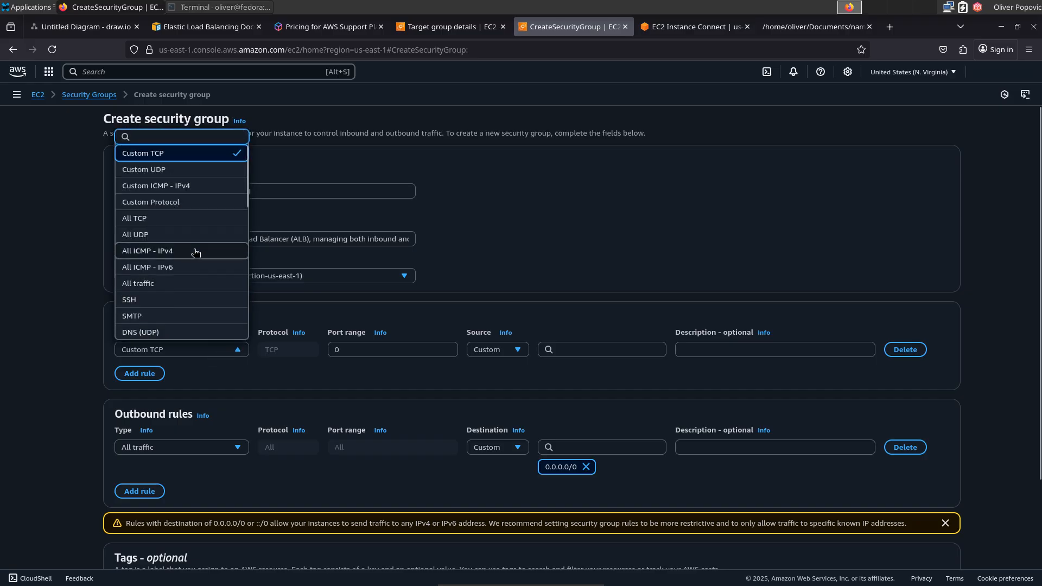
{"action": "scroll", "coordinate": [246, 201], "scroll_direction": "down", "scroll_amount": 2}
{"action": "scroll", "coordinate": [245, 201], "scroll_direction": "down", "scroll_amount": 1}
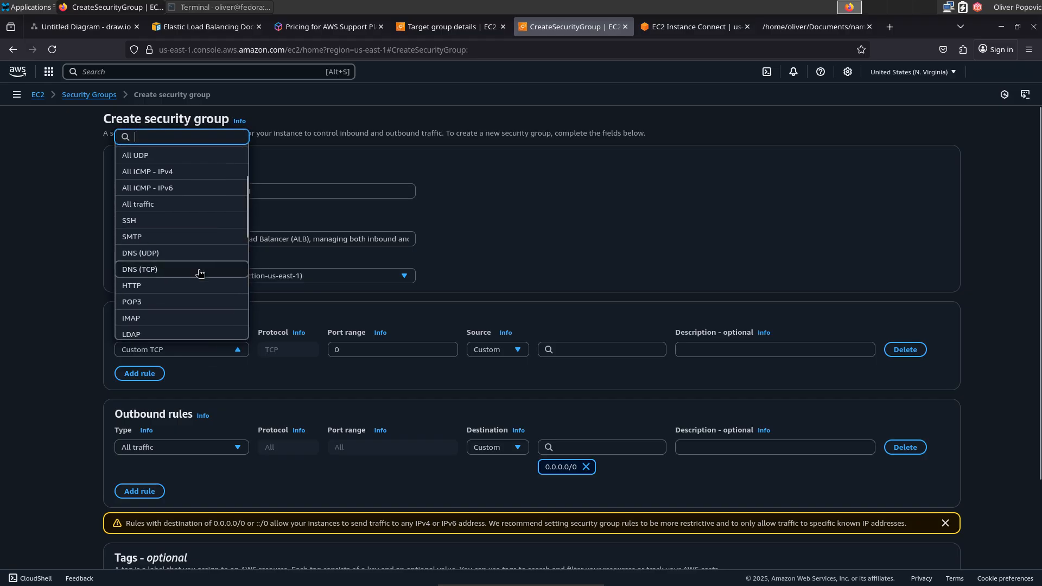
{"action": "left_click", "coordinate": [191, 285]}
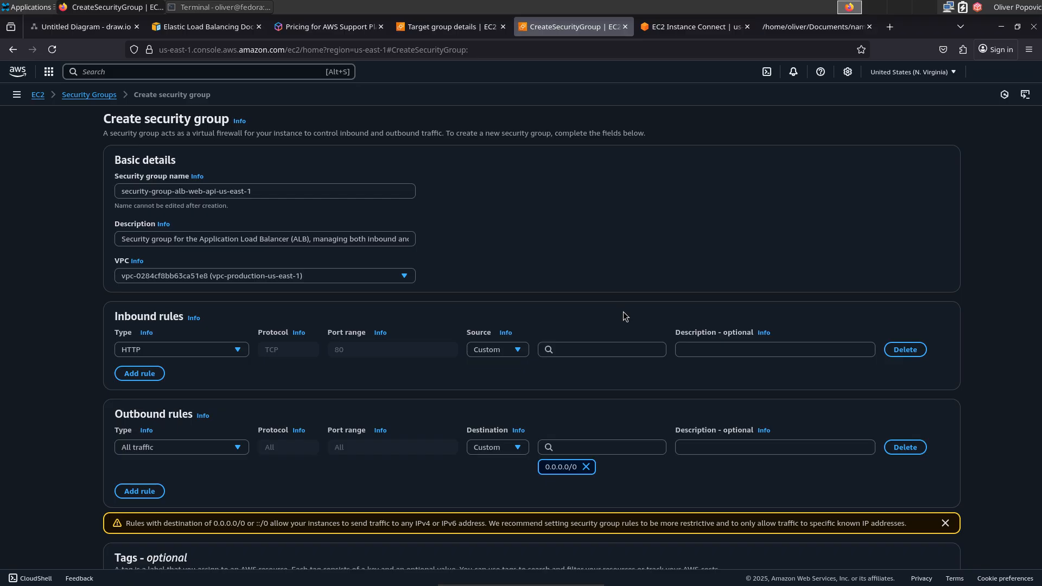
{"action": "left_click", "coordinate": [600, 346]}
{"action": "type", "text": "10"}
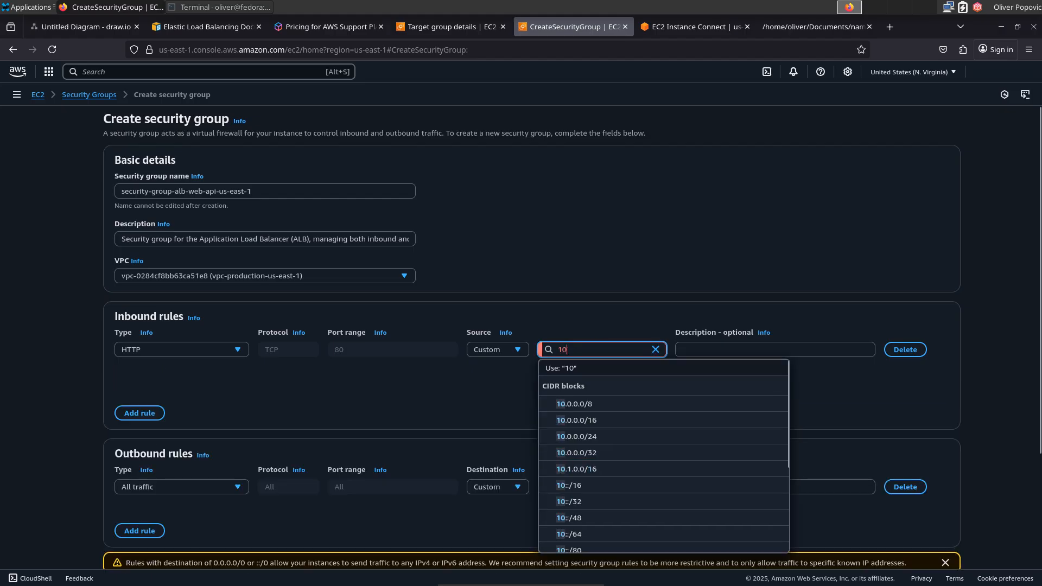
{"action": "type", "text": ".153.1."}
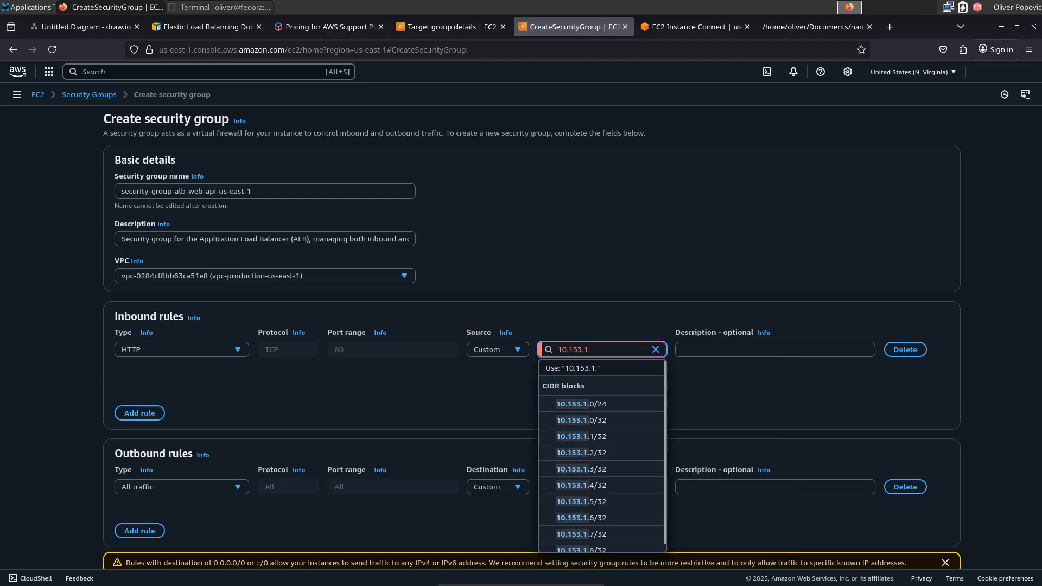
{"action": "type", "text": "15/32"}
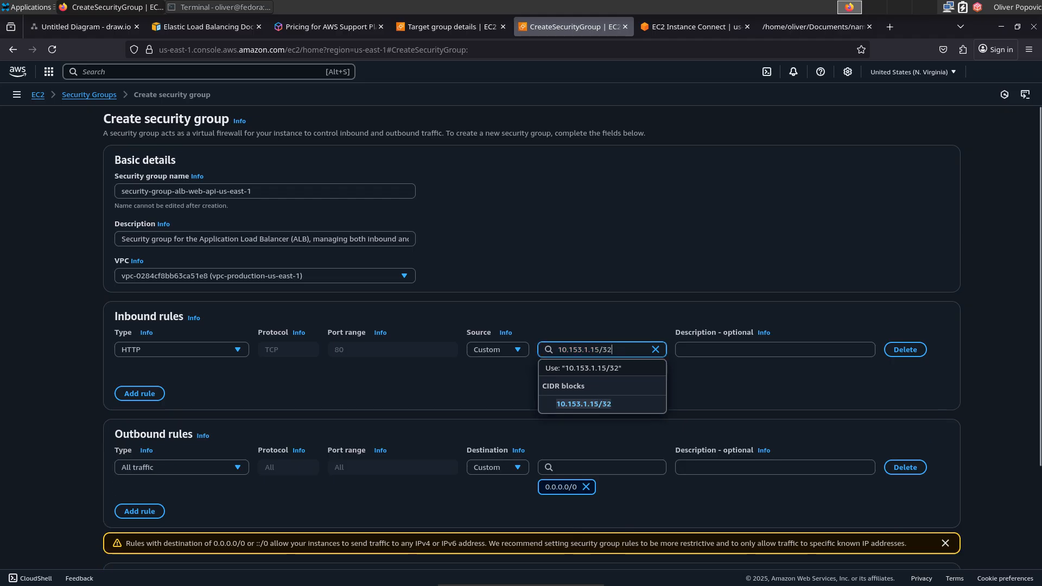
{"action": "left_click", "coordinate": [594, 402]}
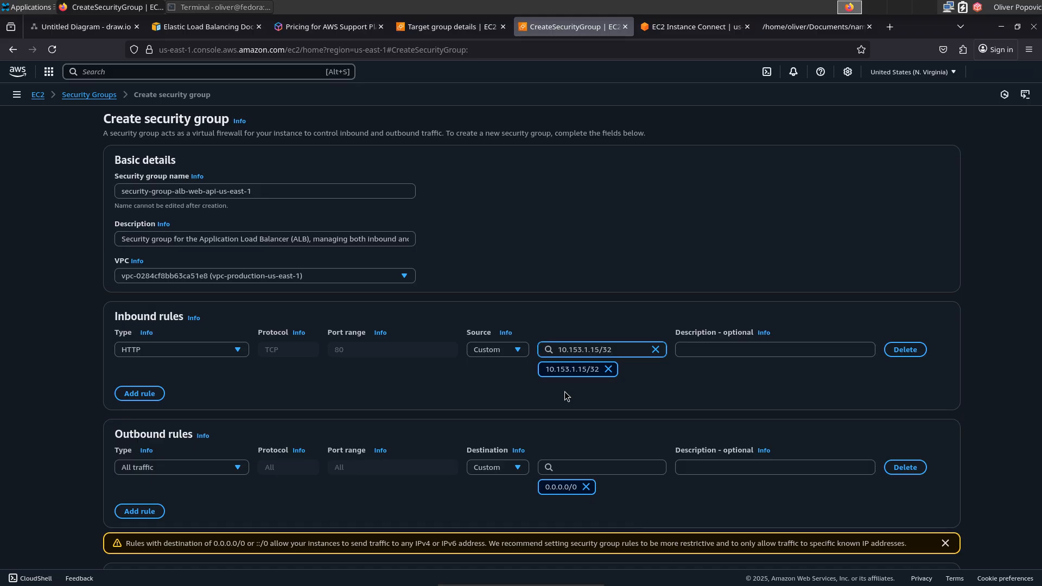
Step: Change the outbound rule's type to Custom TCP and set its port range to 57171
{"action": "left_click", "coordinate": [230, 466]}
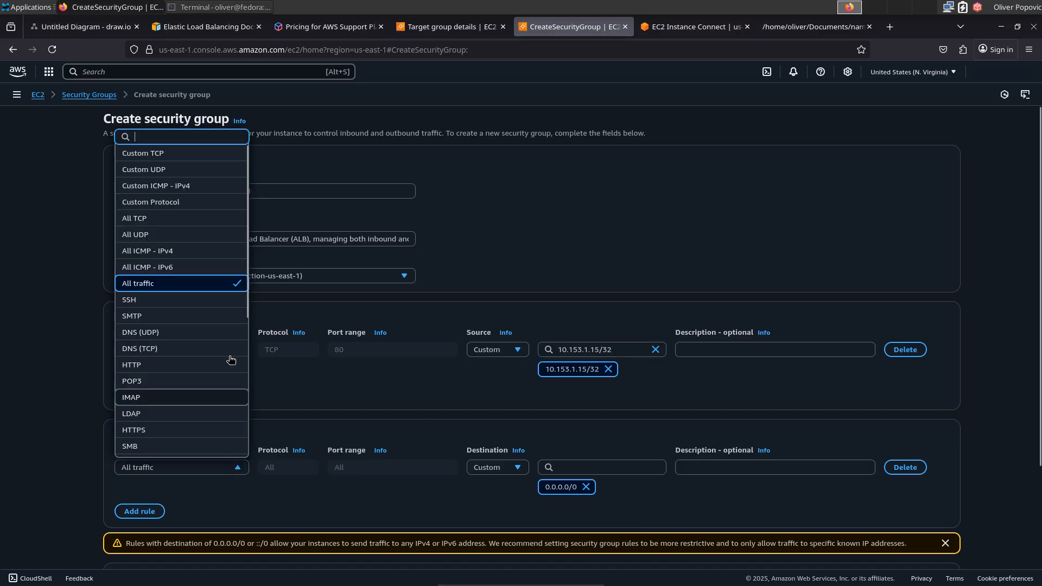
{"action": "left_click", "coordinate": [173, 156]}
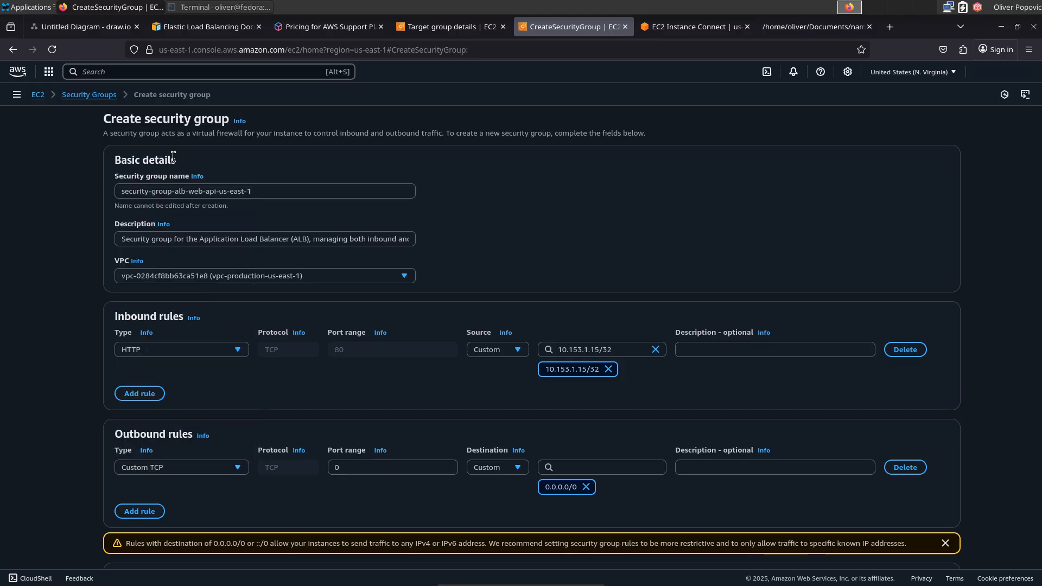
{"action": "double_click", "coordinate": [356, 467]}
{"action": "type", "text": "57171"}
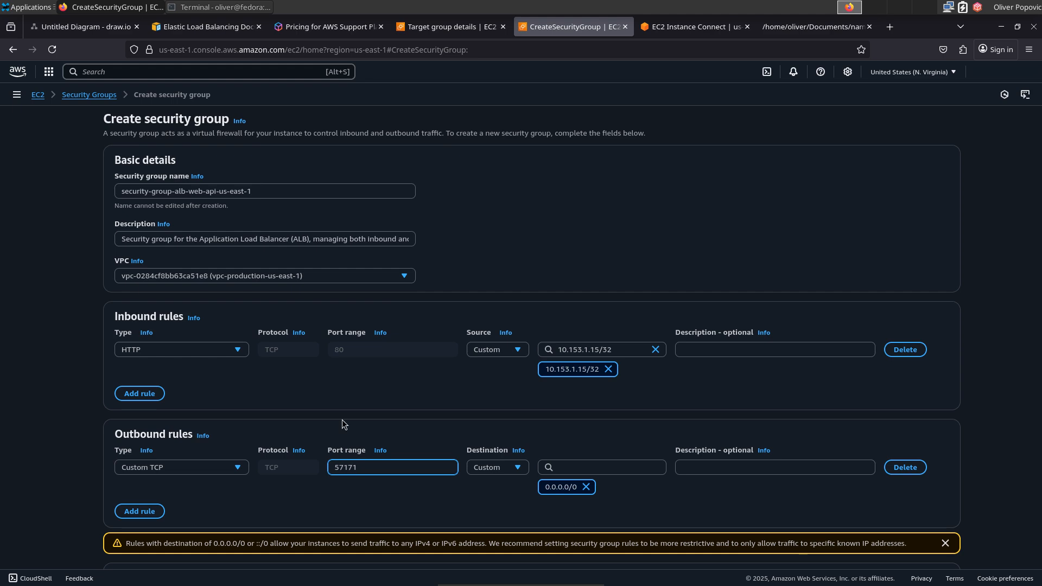
Step: Replace the outbound rule's 0.0.0.0/0 destination with security-group-ec2-web-server-web-api-access-us-east-1 and create the security group
{"action": "left_click", "coordinate": [586, 487]}
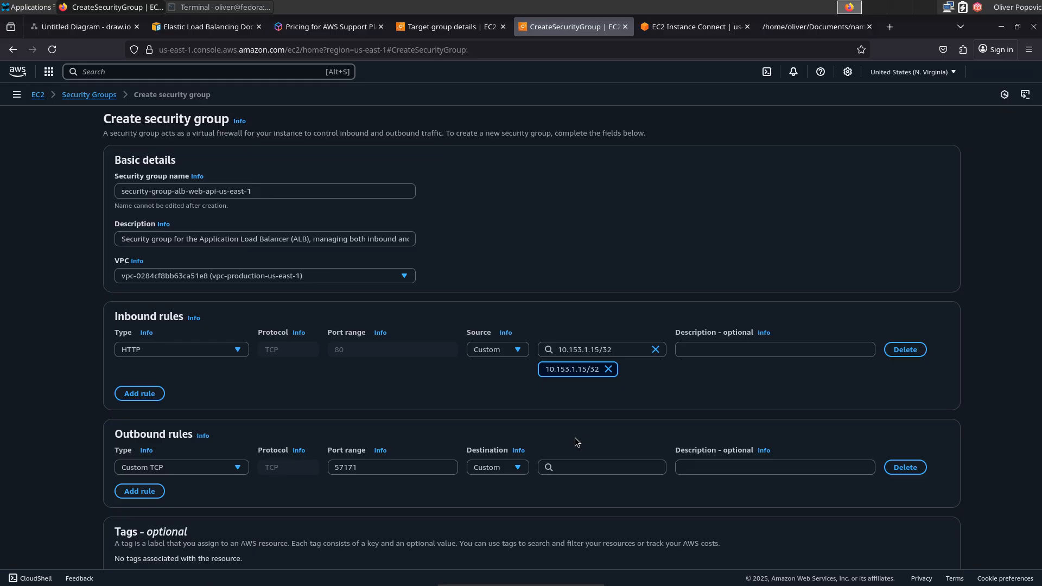
{"action": "left_click", "coordinate": [570, 468]}
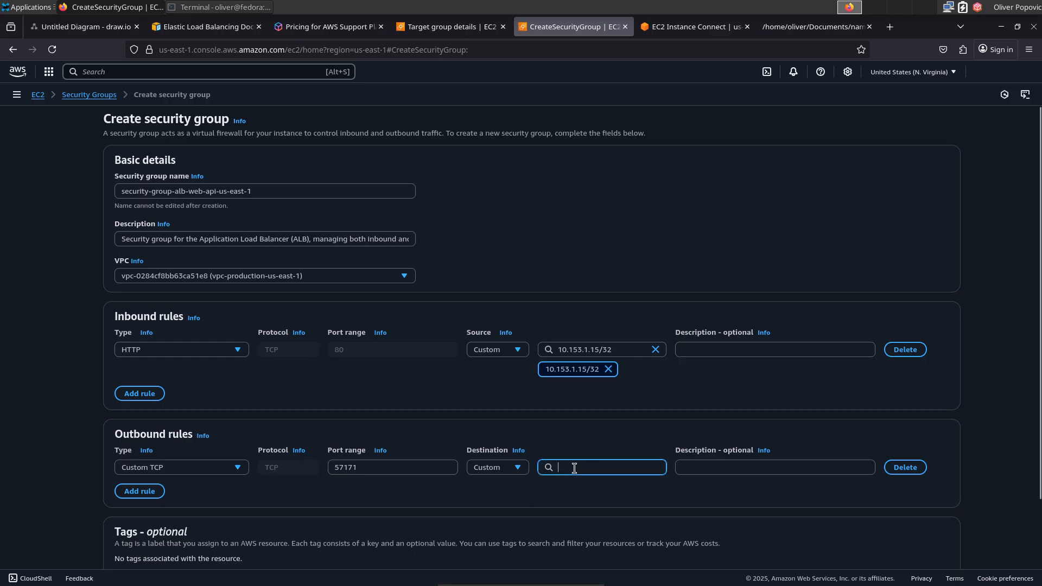
{"action": "type", "text": "we"}
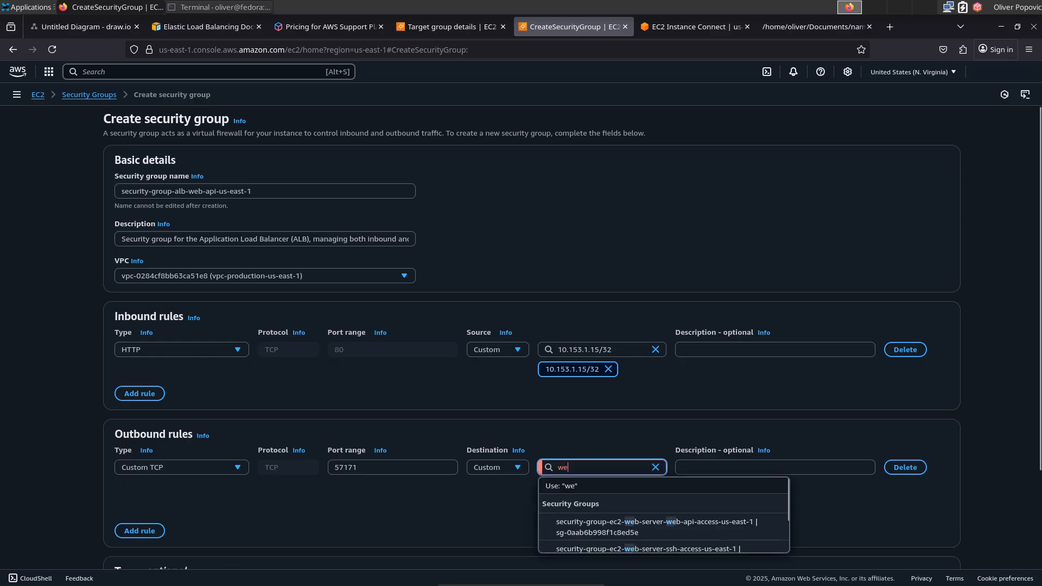
{"action": "type", "text": "b-api"}
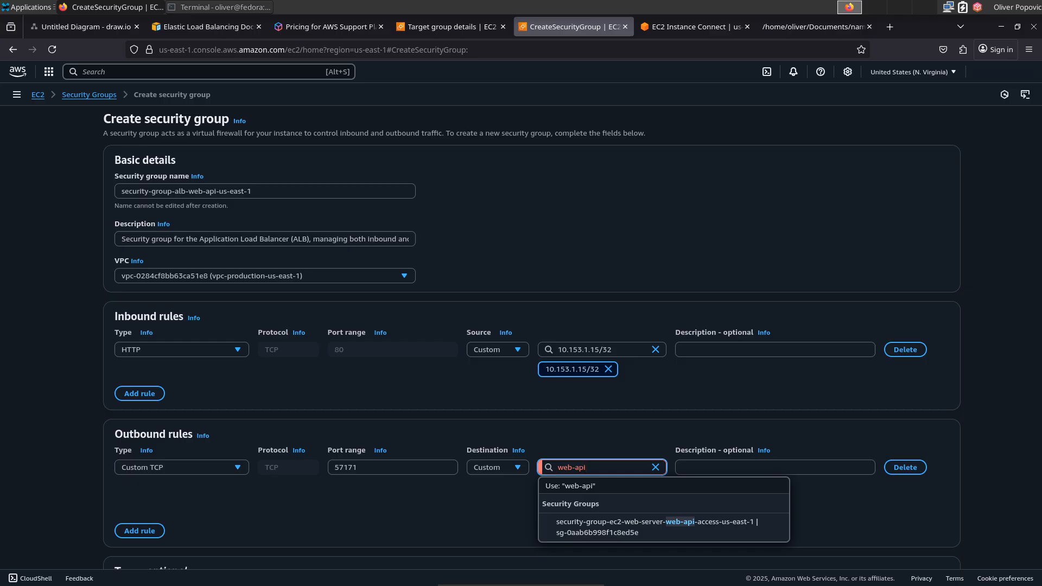
{"action": "left_click", "coordinate": [701, 531]}
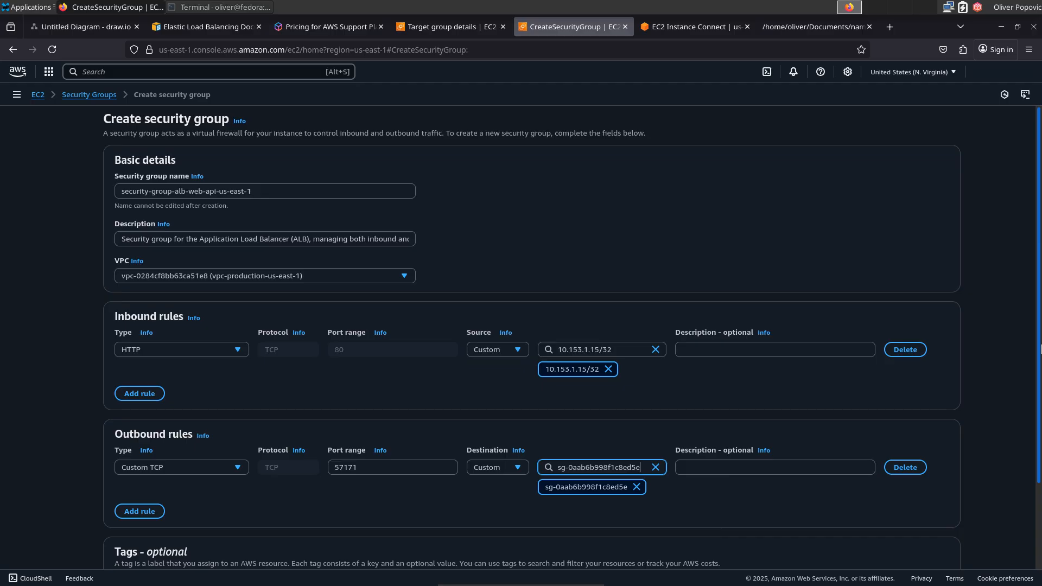
{"action": "left_click_drag", "start_coordinate": [1039, 349], "coordinate": [1035, 448]}
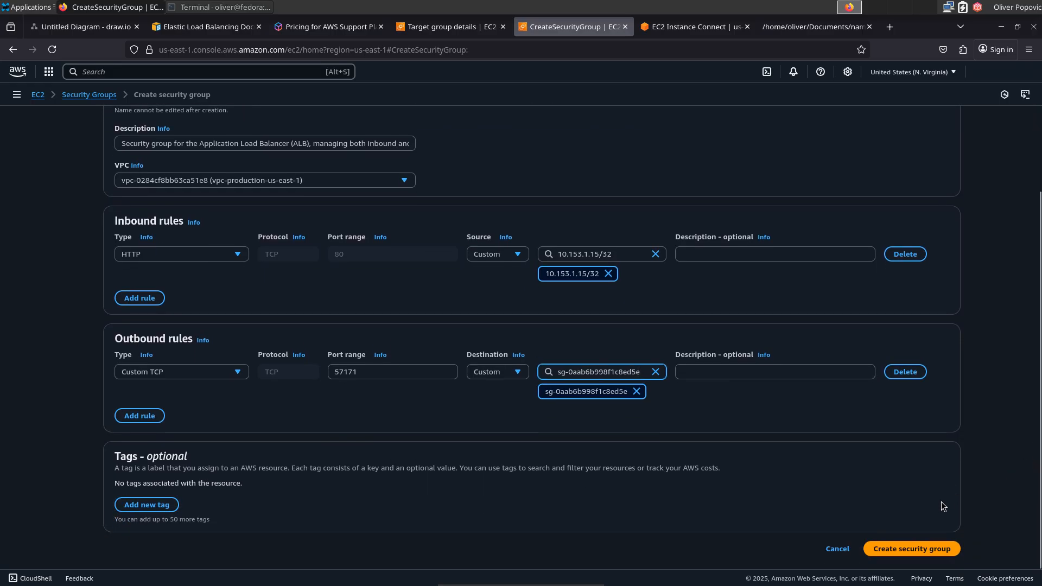
{"action": "left_click", "coordinate": [910, 549]}
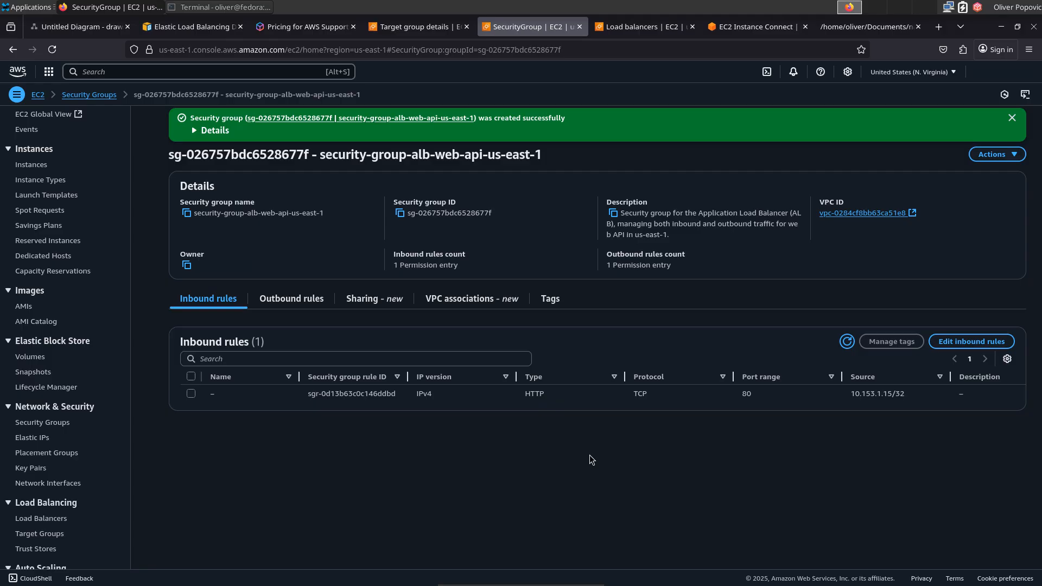
Step: Start creating a new Application Load Balancer from the EC2 load balancers page
{"action": "left_click", "coordinate": [52, 520]}
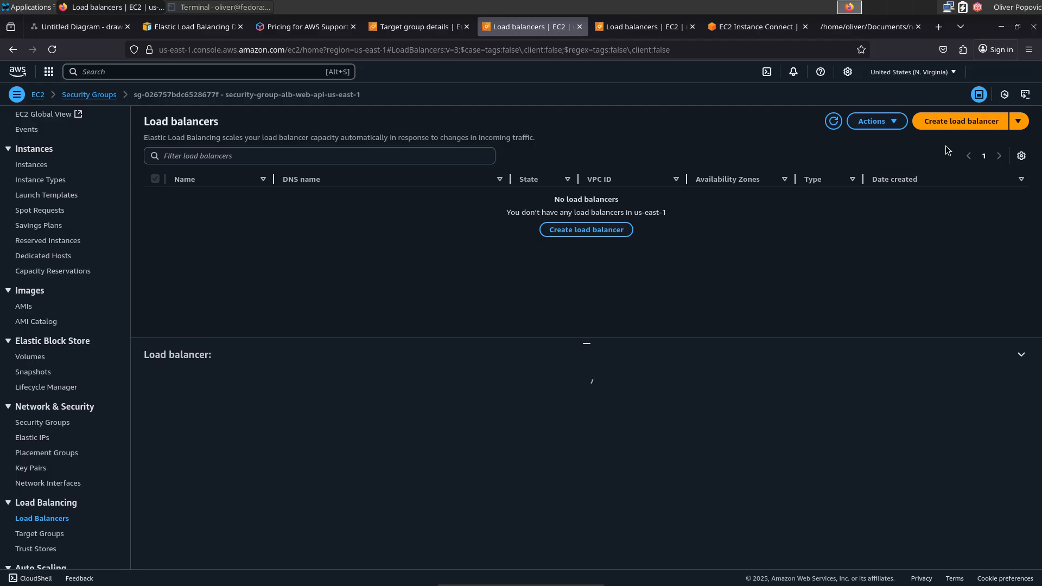
{"action": "left_click", "coordinate": [964, 125]}
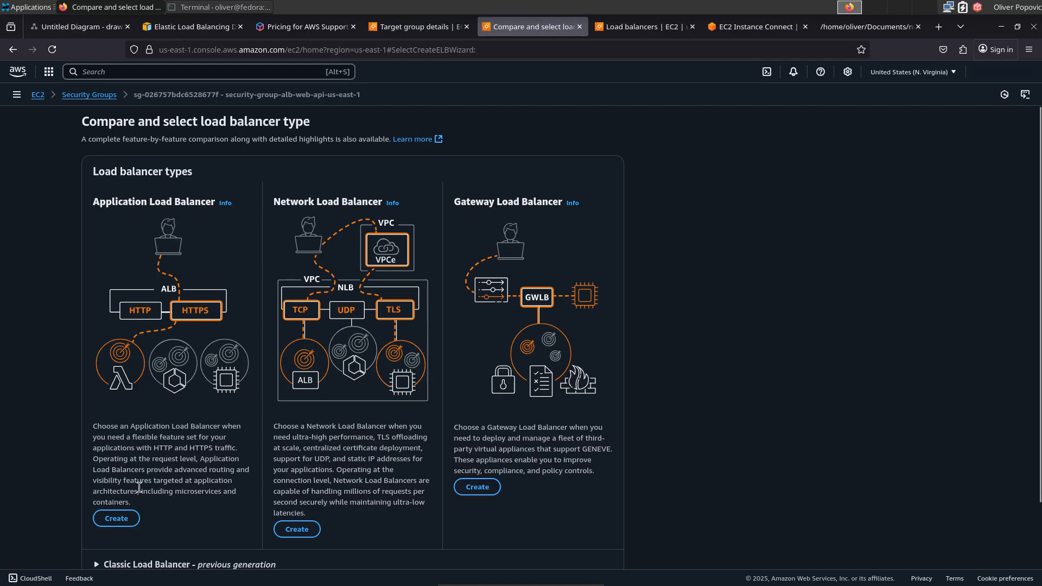
{"action": "left_click", "coordinate": [121, 520]}
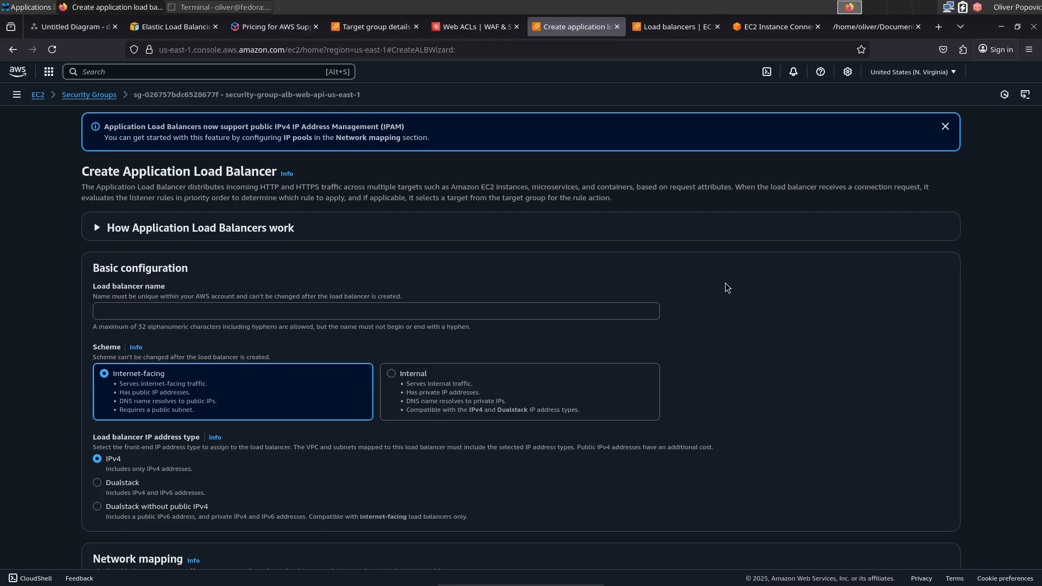
Step: Name the load balancer alb-web-api-api-us-east-1 and set its scheme to Internal
{"action": "left_click", "coordinate": [374, 309]}
{"action": "type", "text": "alb-web-api-api-us-east-1"}
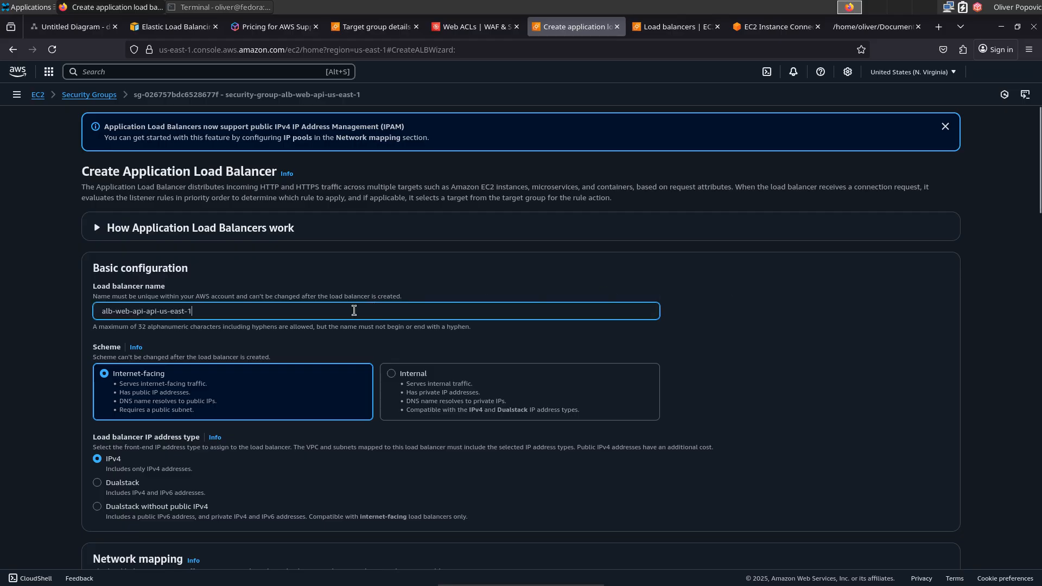
{"action": "left_click", "coordinate": [101, 312]}
{"action": "key", "text": "BackSpace"}
{"action": "left_click", "coordinate": [748, 345]}
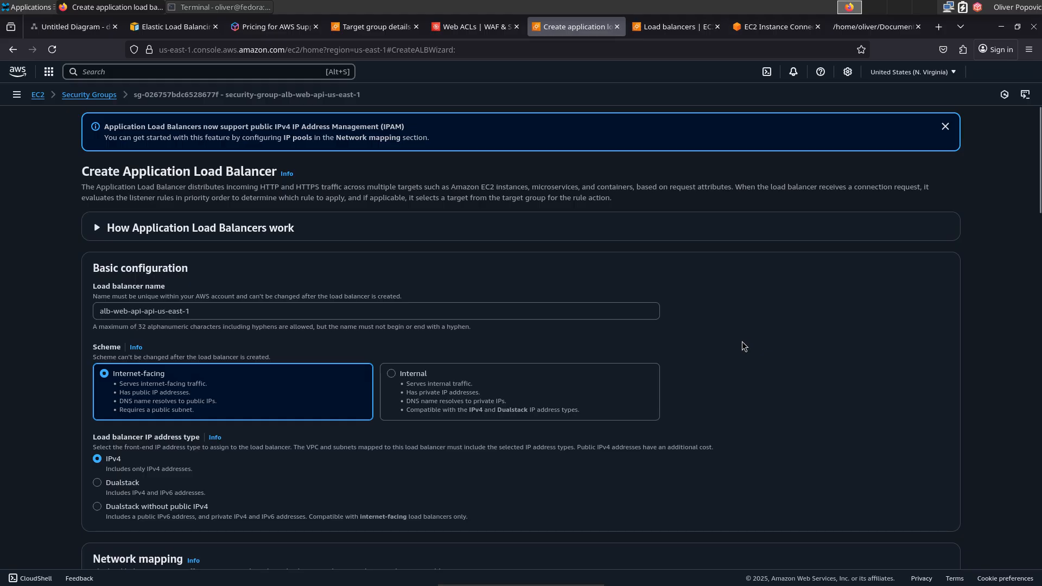
{"action": "left_click", "coordinate": [393, 374]}
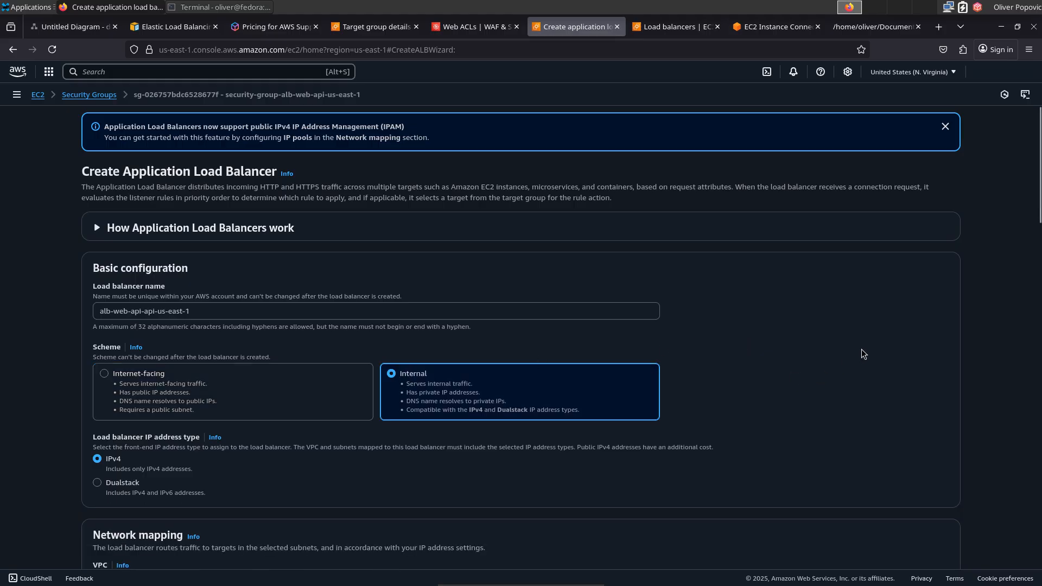
Step: Select vpc-production-us-east-1 as the VPC in the load balancer's network mapping
{"action": "scroll", "coordinate": [1040, 223], "scroll_direction": "down", "scroll_amount": 1}
{"action": "scroll", "coordinate": [1039, 222], "scroll_direction": "down", "scroll_amount": 3}
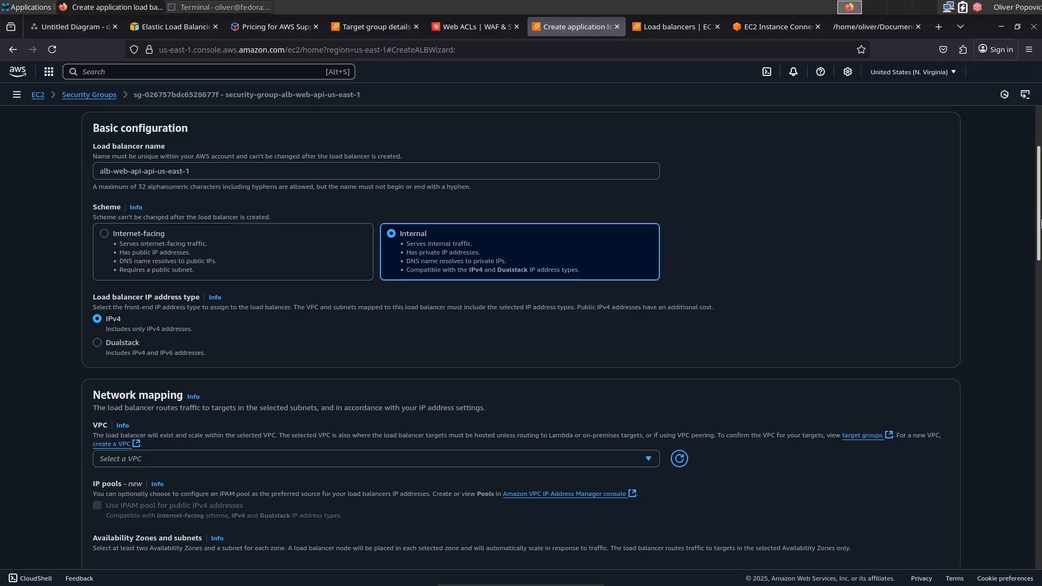
{"action": "scroll", "coordinate": [1039, 222], "scroll_direction": "down", "scroll_amount": 3}
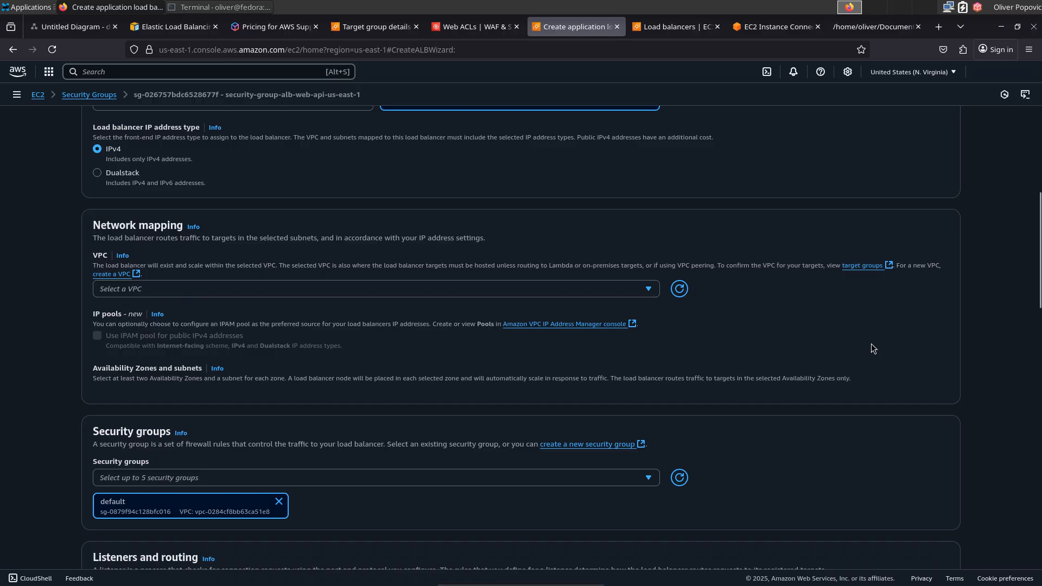
{"action": "left_click", "coordinate": [629, 289]}
{"action": "left_click", "coordinate": [495, 327]}
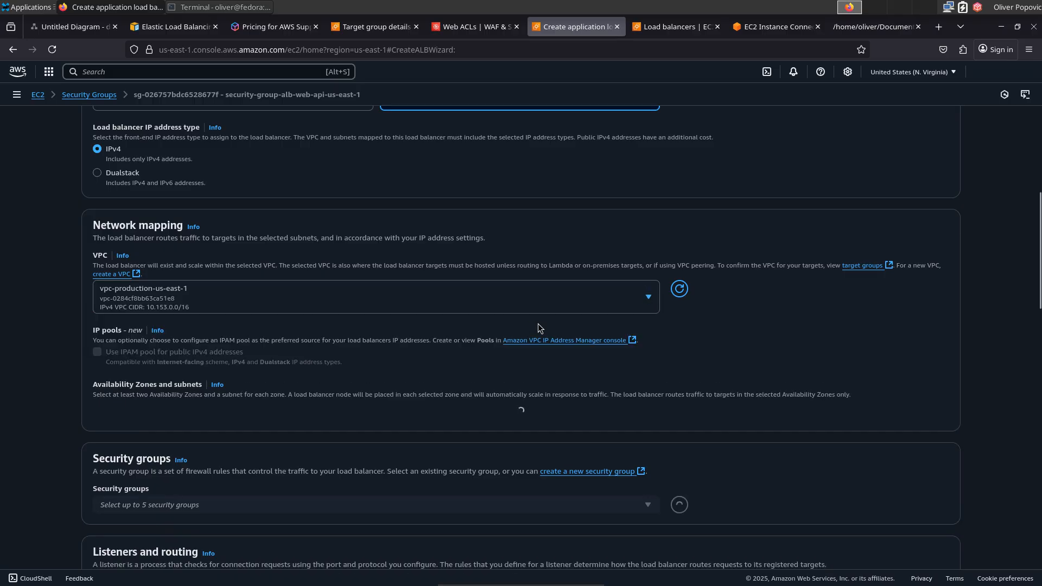
Step: Enable zones us-east-1b and us-east-1c with subnets private-subnet-production-web-us-east-1b and private-subnet-production-web-us-east-1c
{"action": "left_click_drag", "start_coordinate": [1039, 251], "coordinate": [1039, 302]}
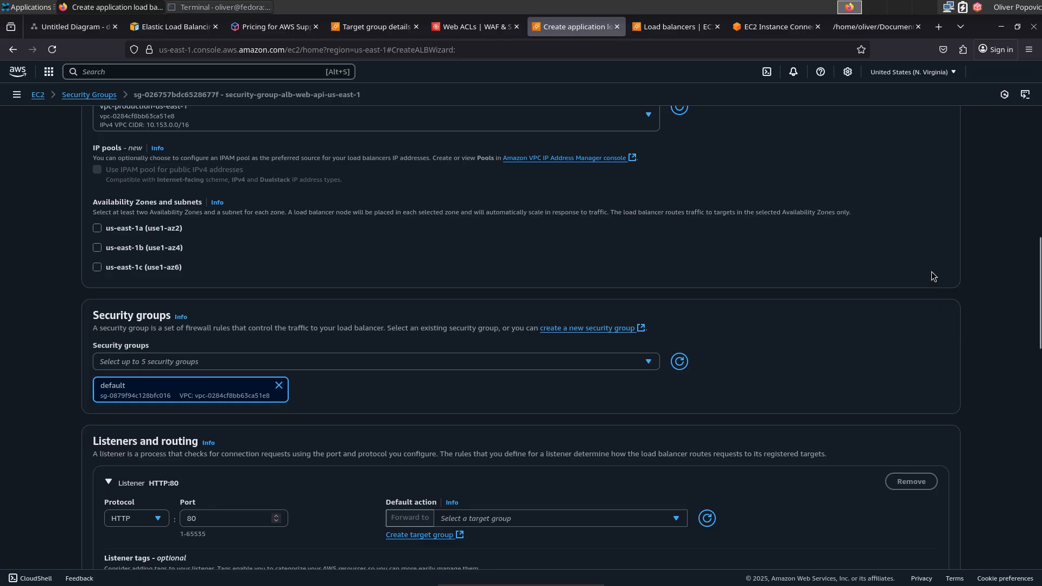
{"action": "left_click", "coordinate": [98, 247]}
{"action": "left_click", "coordinate": [97, 316]}
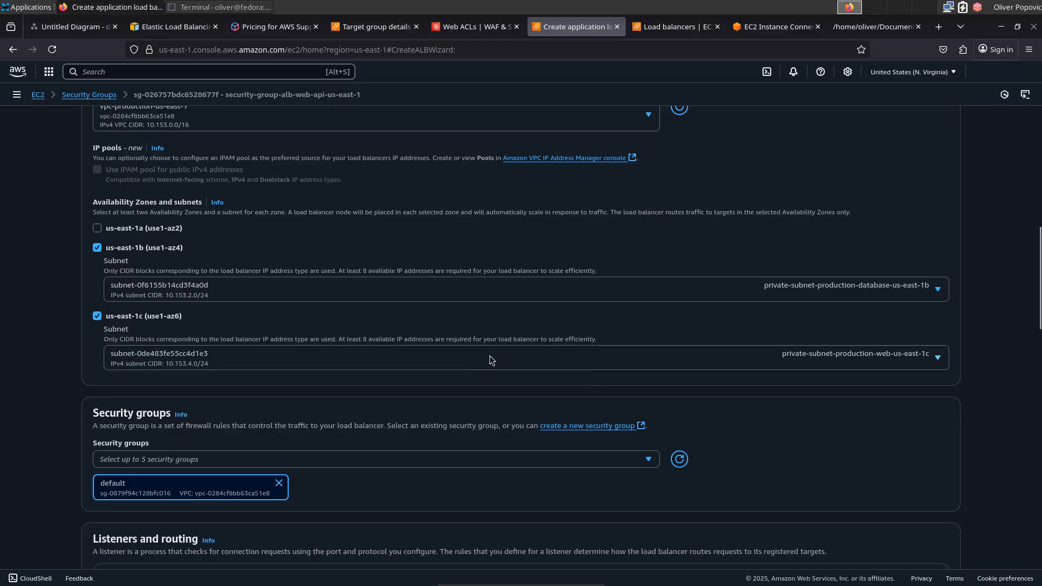
{"action": "left_click", "coordinate": [799, 290]}
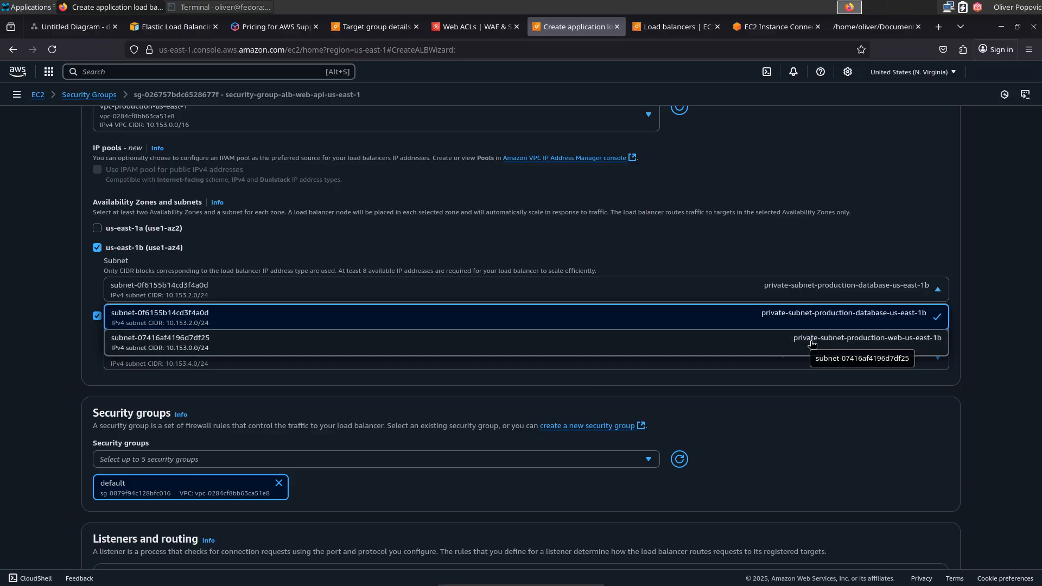
{"action": "left_click", "coordinate": [812, 343]}
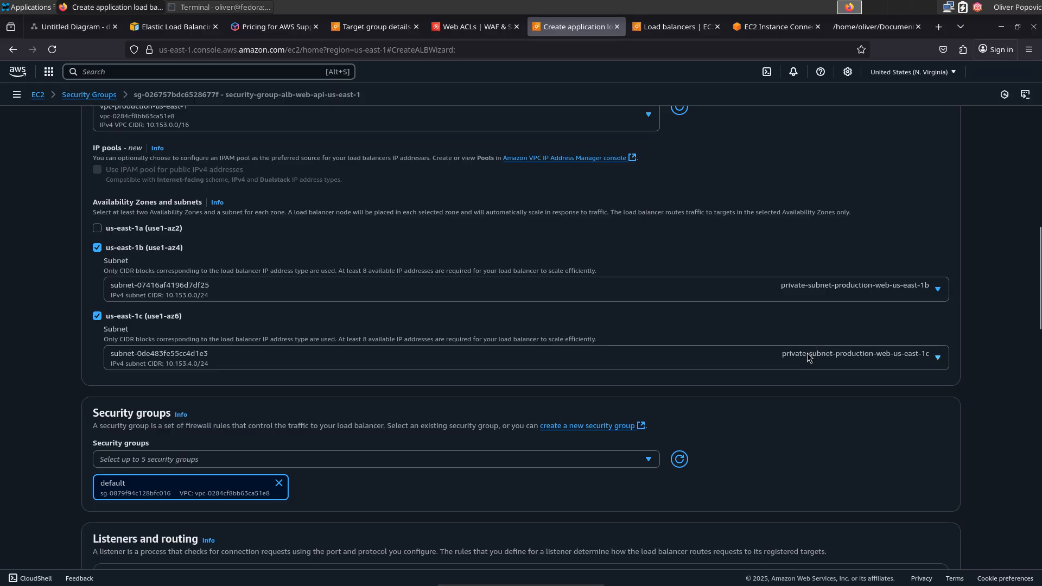
{"action": "left_click", "coordinate": [808, 357]}
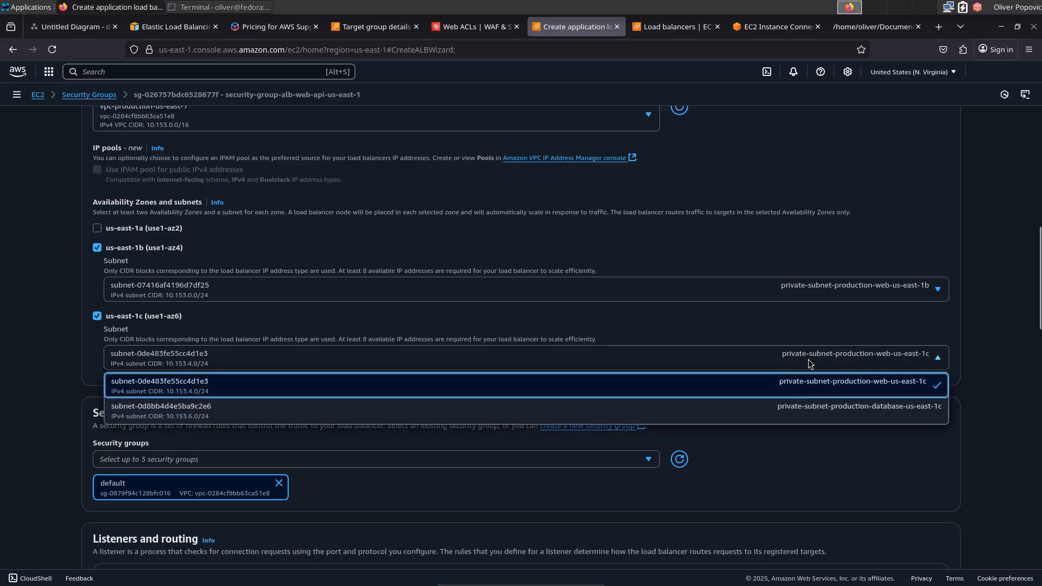
{"action": "left_click", "coordinate": [816, 386]}
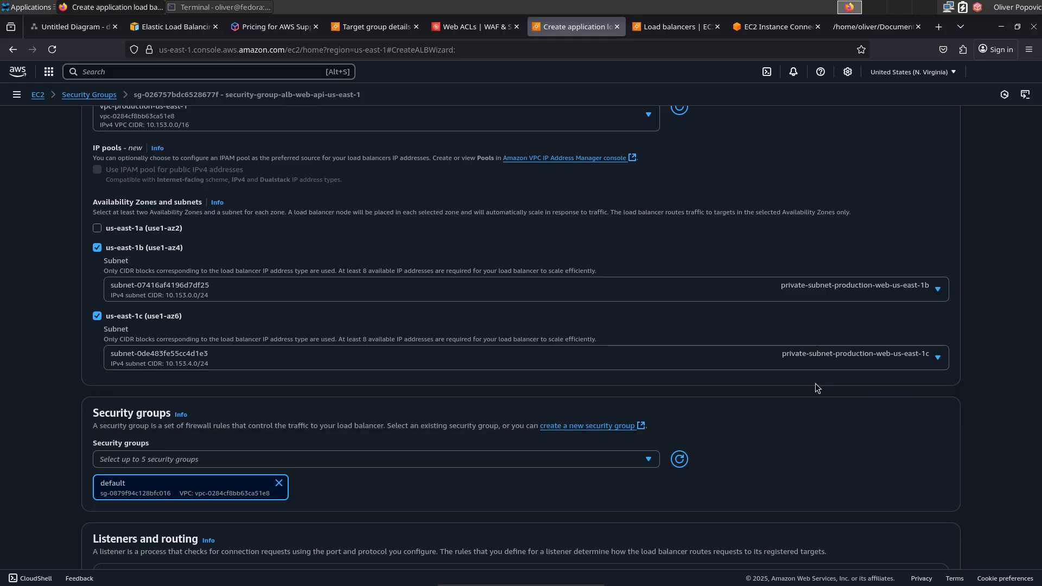
Step: Replace the load balancer's default security group with security-group-alb-web-api-us-east-1
{"action": "scroll", "coordinate": [895, 380], "scroll_direction": "down", "scroll_amount": 3}
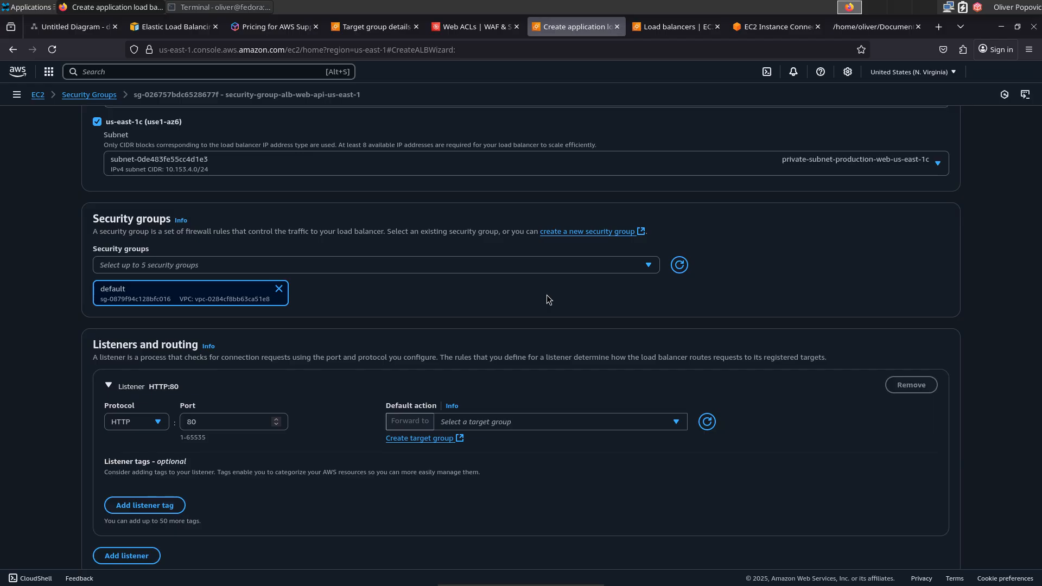
{"action": "left_click", "coordinate": [279, 289]}
{"action": "left_click", "coordinate": [597, 266]}
{"action": "left_click", "coordinate": [103, 304]}
{"action": "left_click", "coordinate": [810, 271]}
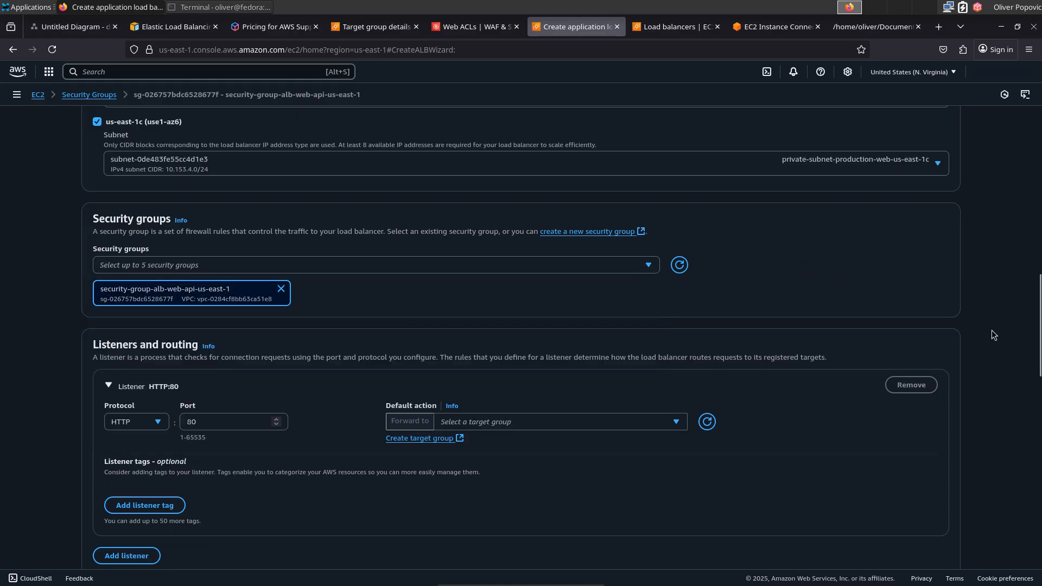
Step: Forward the load balancer's HTTP:80 listener to the target group tg-connection-info-api-us-east-1
{"action": "left_click_drag", "start_coordinate": [1037, 343], "coordinate": [1037, 375]}
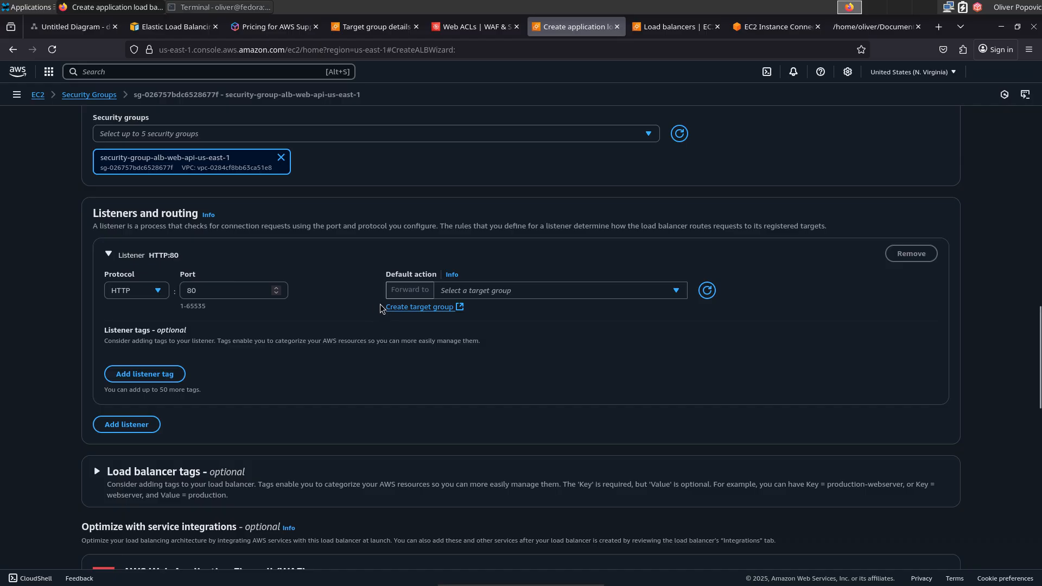
{"action": "left_click", "coordinate": [681, 298]}
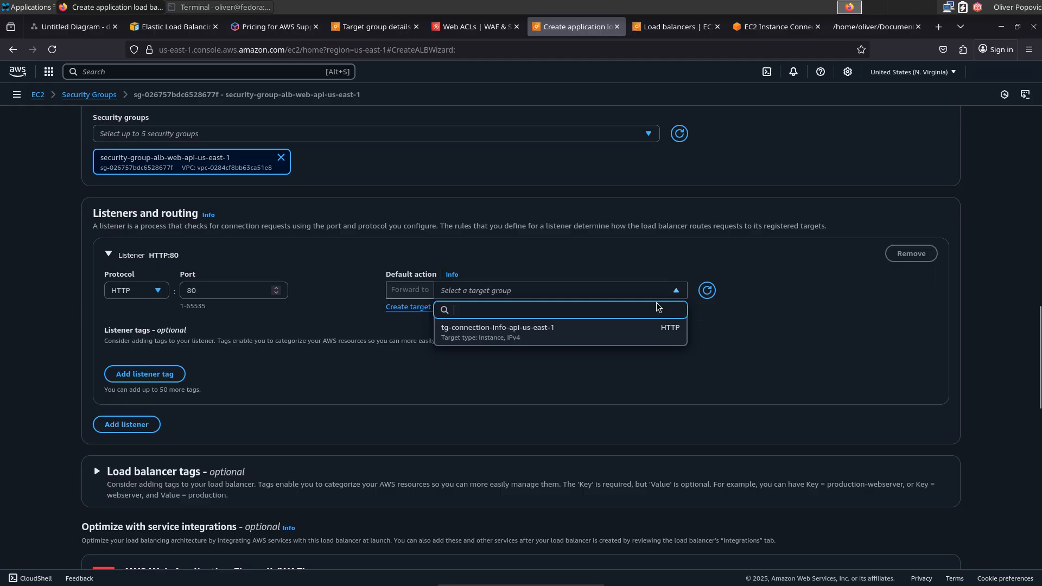
{"action": "left_click", "coordinate": [610, 331]}
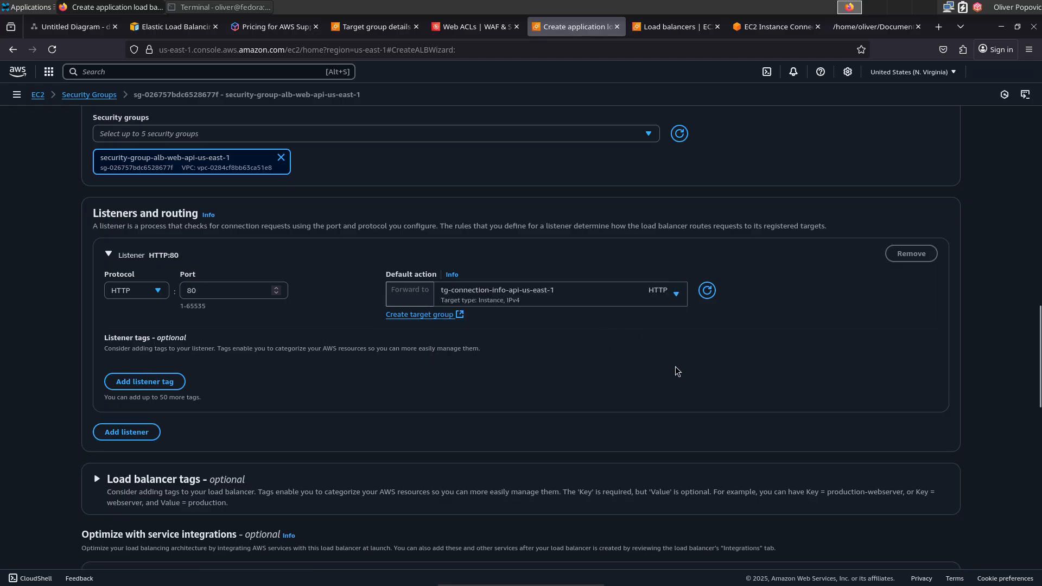
Step: Enable AWS WAF application layer protections with the auto-created pre-defined configuration and create the load balancer
{"action": "left_click_drag", "start_coordinate": [1038, 363], "coordinate": [1027, 437]}
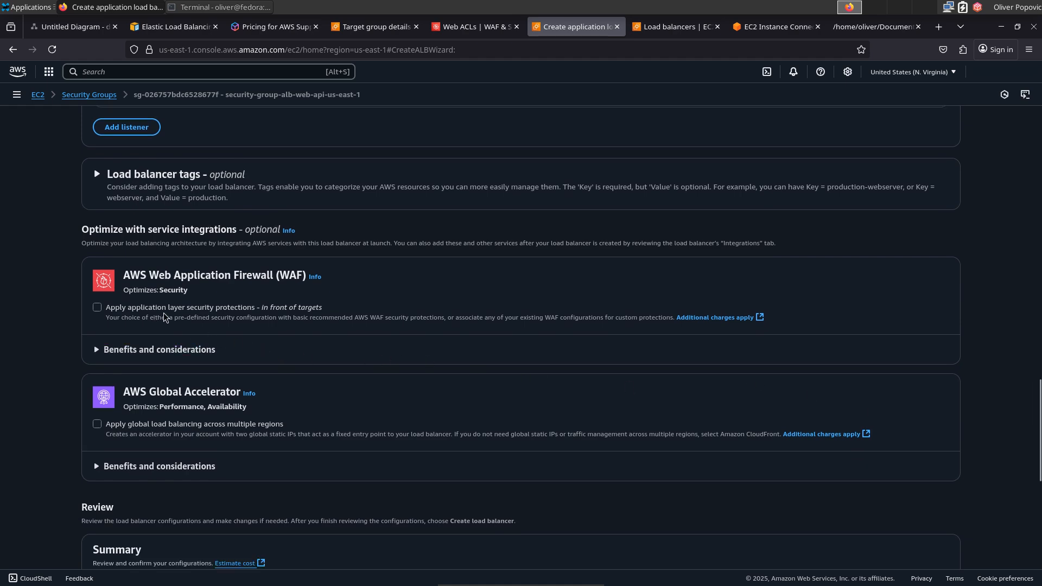
{"action": "left_click", "coordinate": [105, 310]}
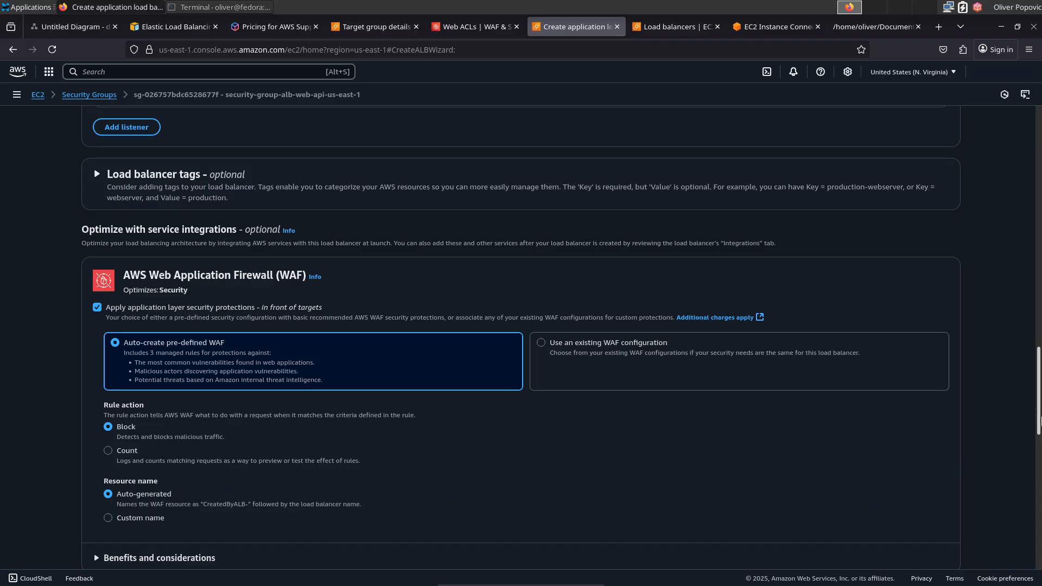
{"action": "left_click_drag", "start_coordinate": [1039, 404], "coordinate": [1018, 546]}
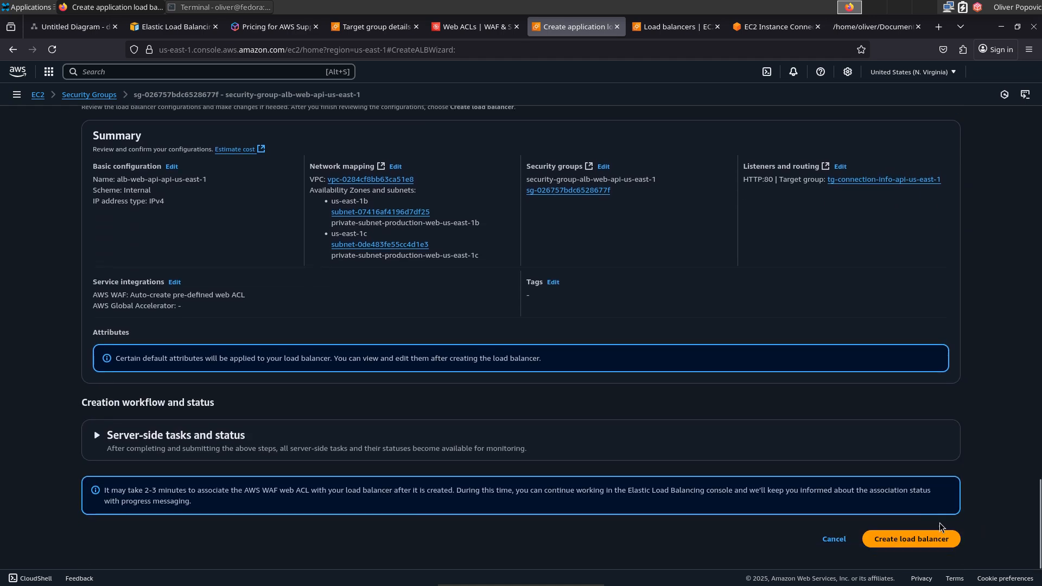
{"action": "left_click", "coordinate": [910, 540]}
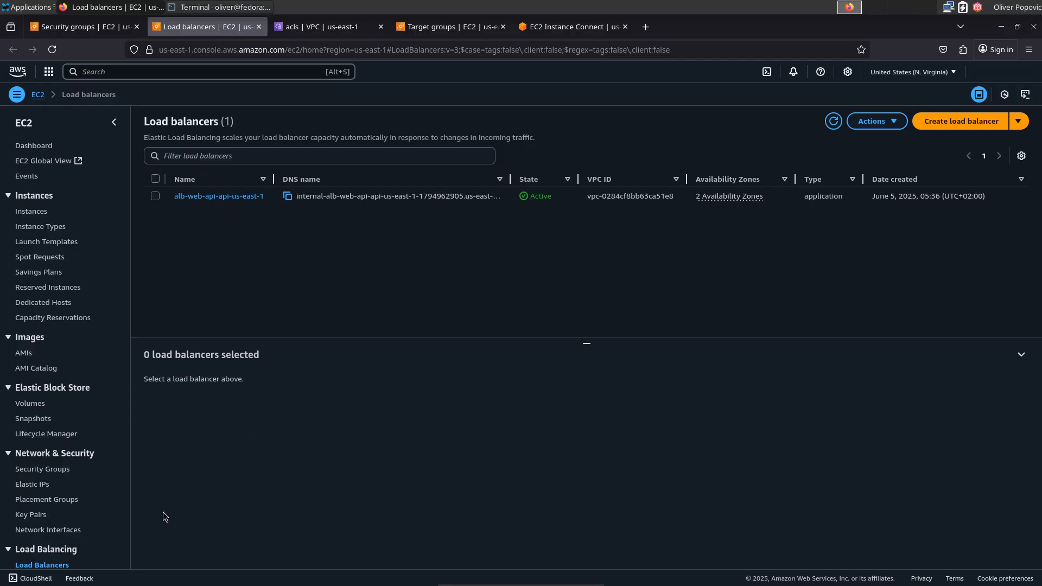
Step: Filter the EC2 network interfaces by "elb" and check their descriptions, status and primary private IPv4 addresses
{"action": "left_click", "coordinate": [59, 530]}
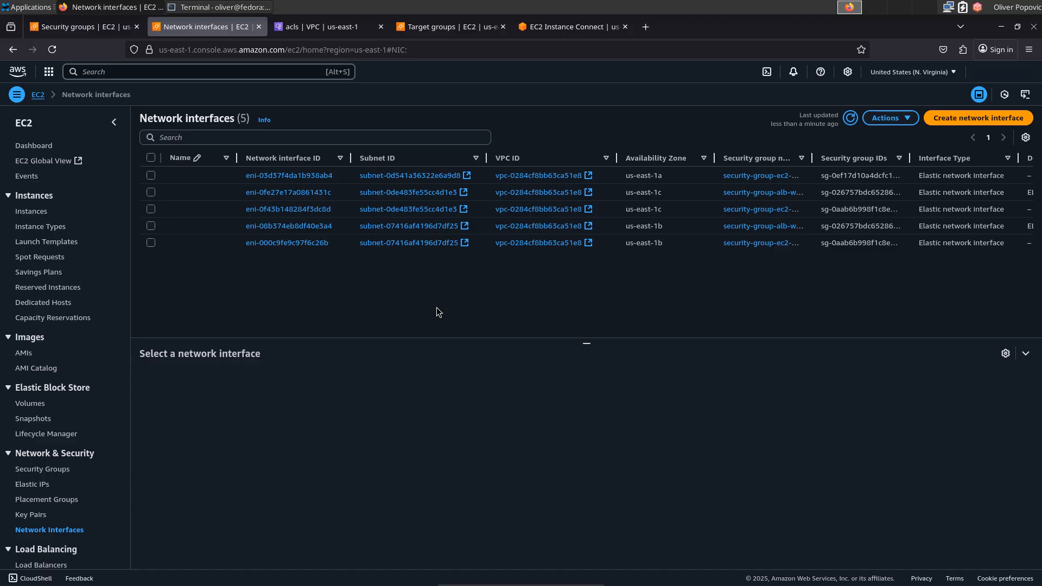
{"action": "left_click", "coordinate": [253, 131]}
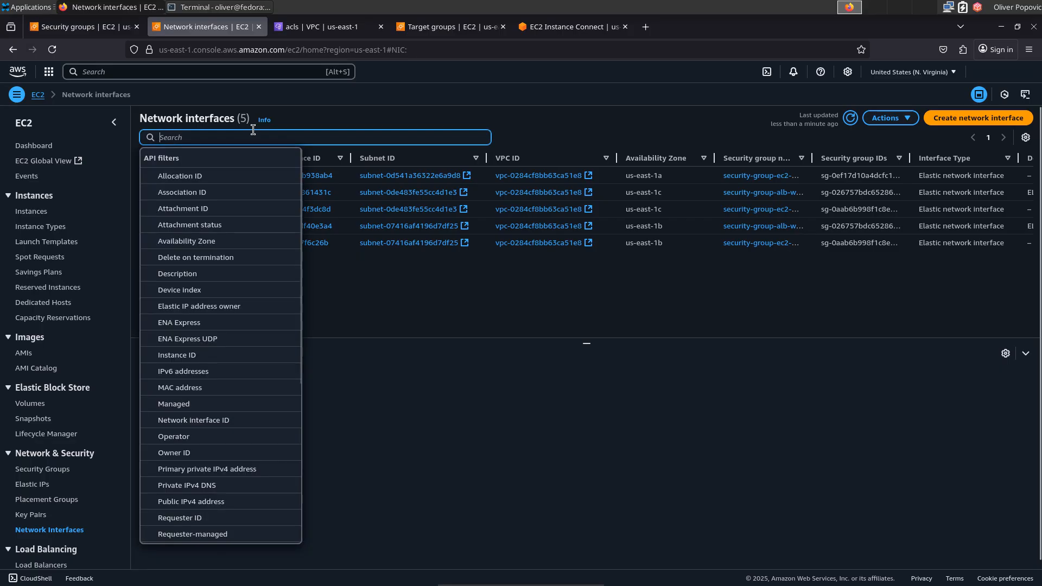
{"action": "type", "text": "elb"}
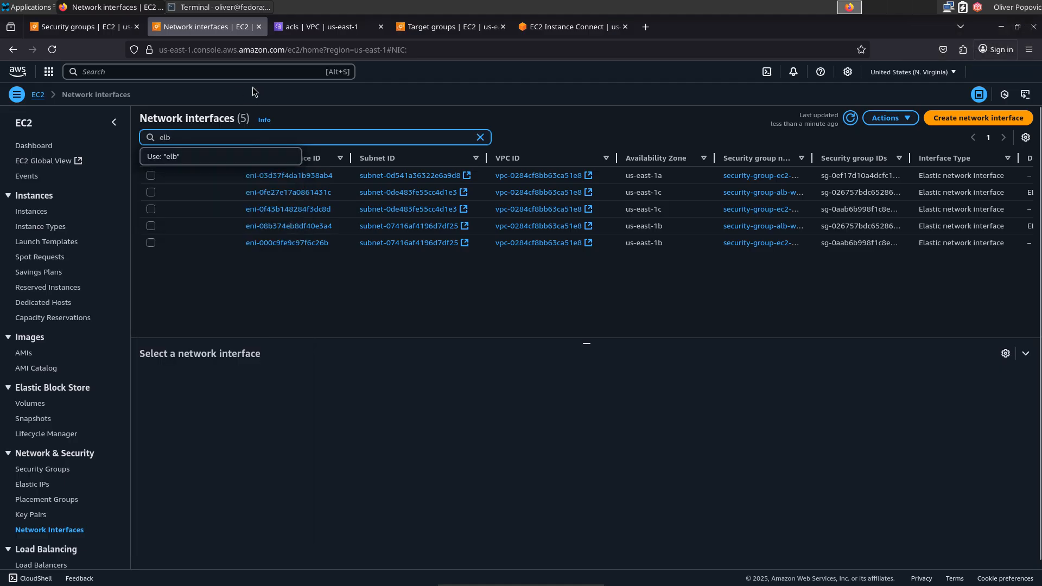
{"action": "left_click", "coordinate": [183, 157]}
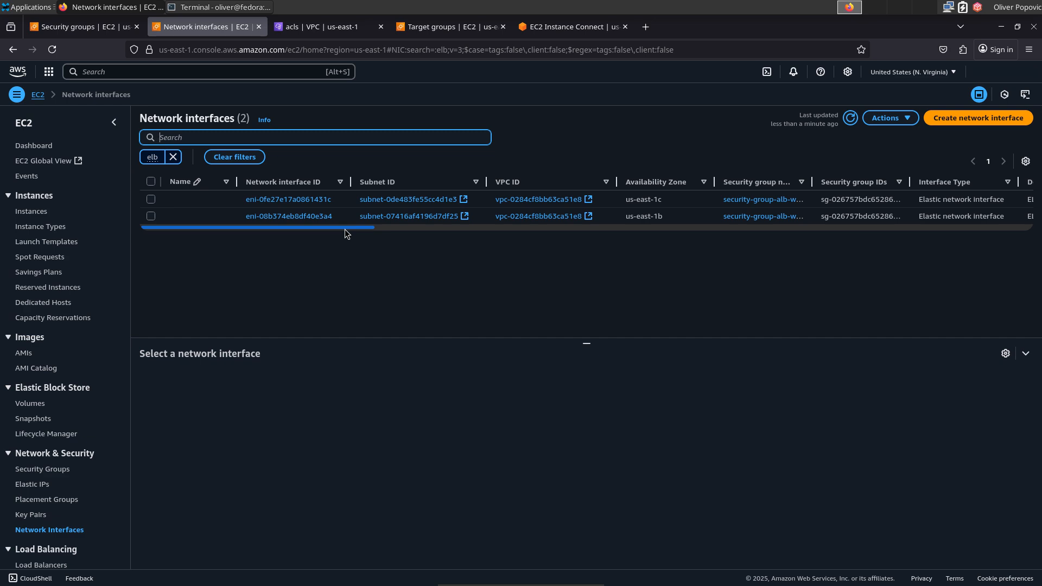
{"action": "left_click_drag", "start_coordinate": [348, 228], "coordinate": [541, 214]}
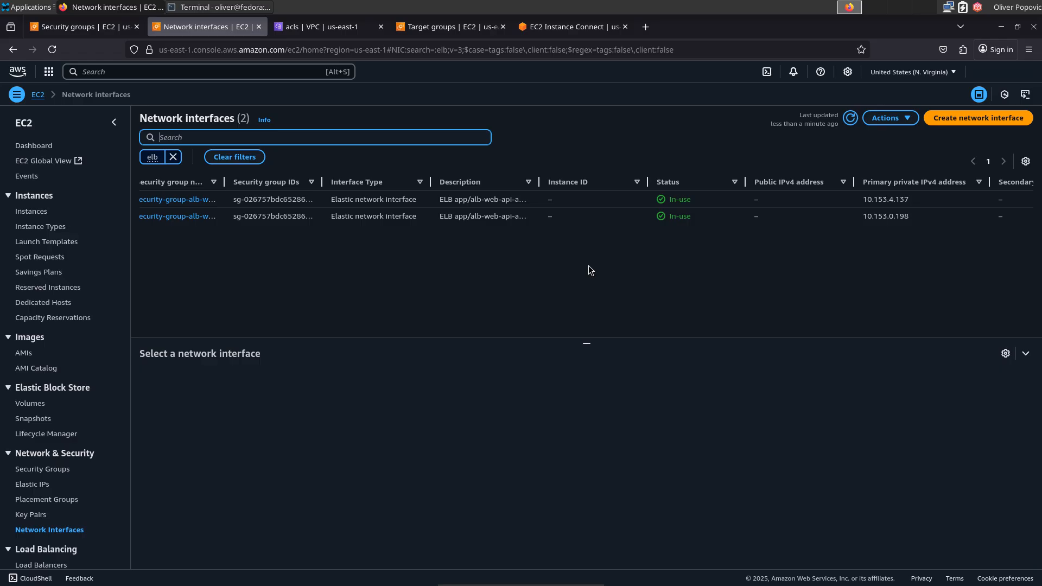
Step: Find the WAF & Shield service and open the web ACL CreatedByALB-alb-web-api-api-us-east-1
{"action": "left_click", "coordinate": [148, 71]}
{"action": "type", "text": "waf"}
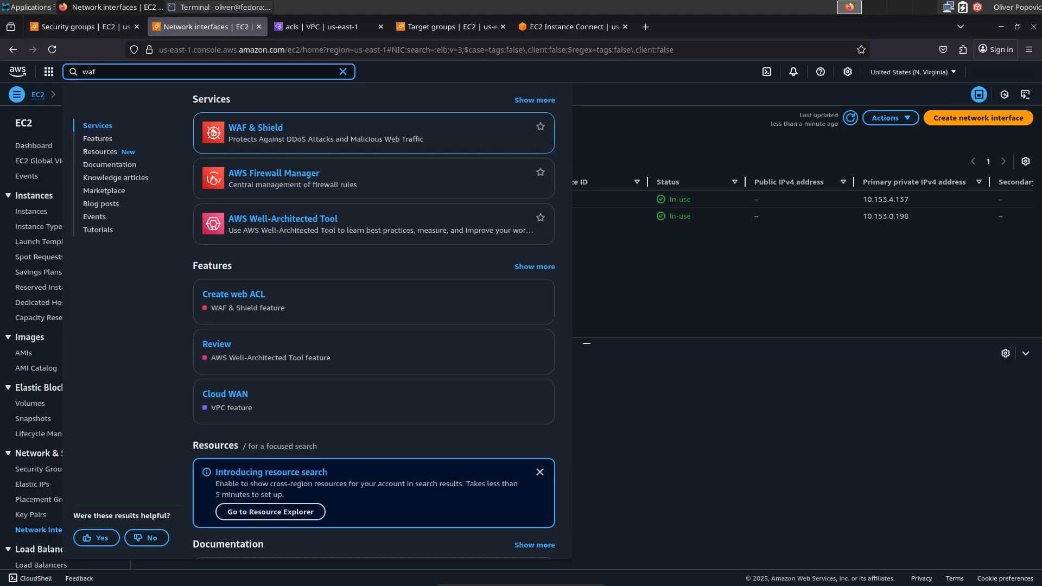
{"action": "mouse_move", "coordinate": [266, 128]}
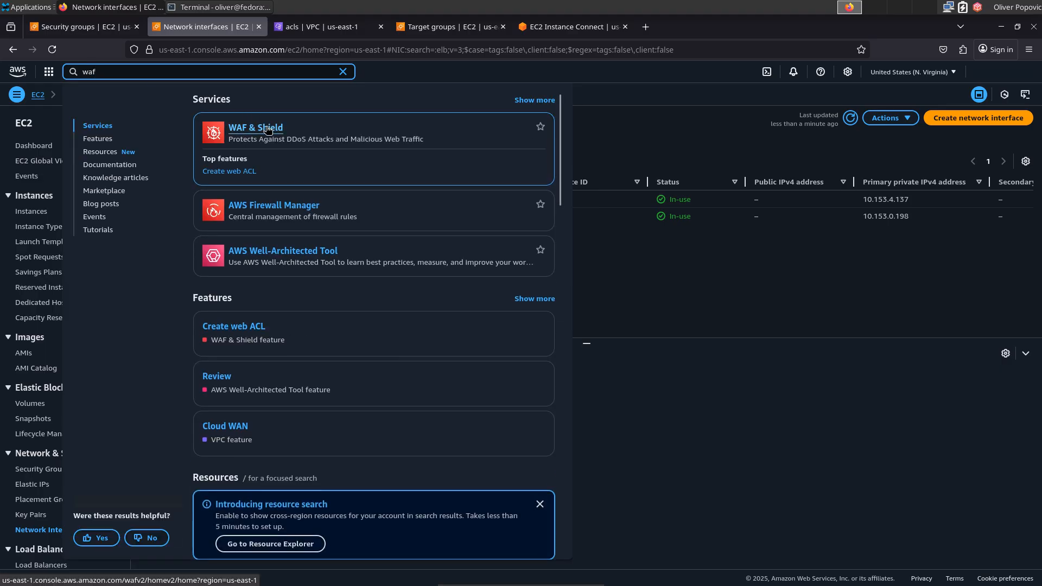
{"action": "left_click", "coordinate": [267, 128]}
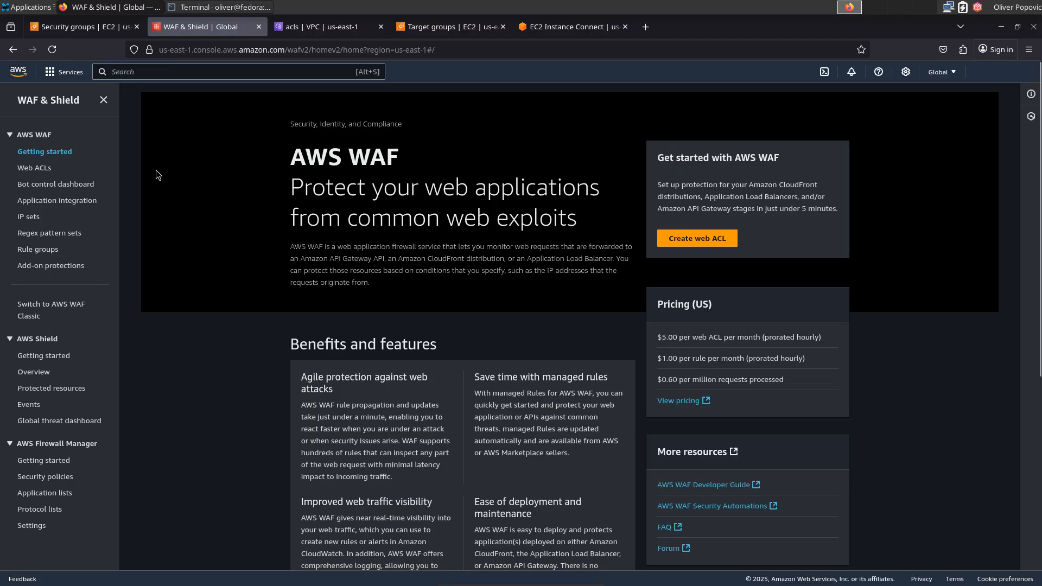
{"action": "left_click", "coordinate": [38, 169]}
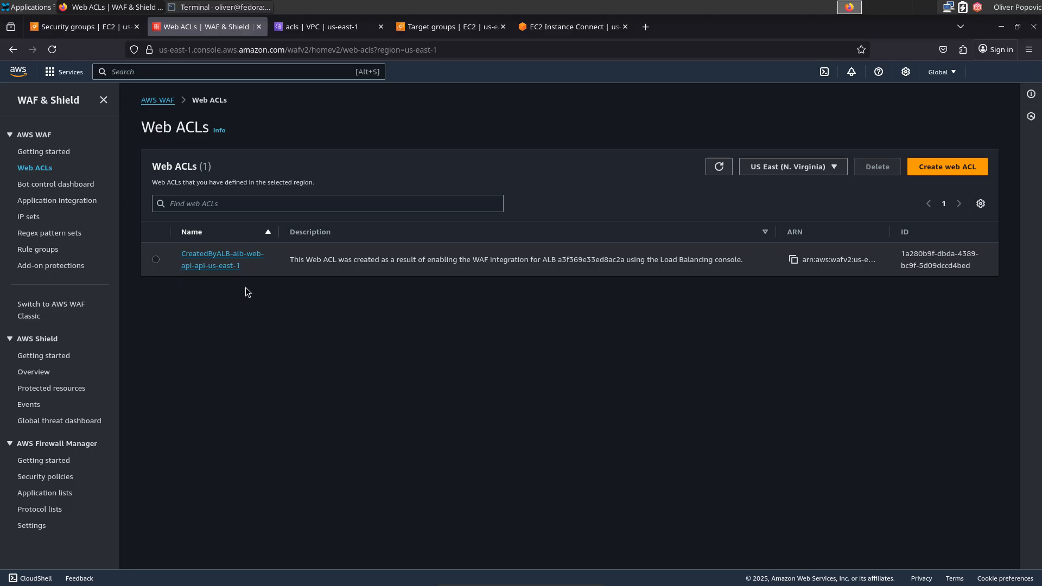
{"action": "left_click", "coordinate": [228, 260]}
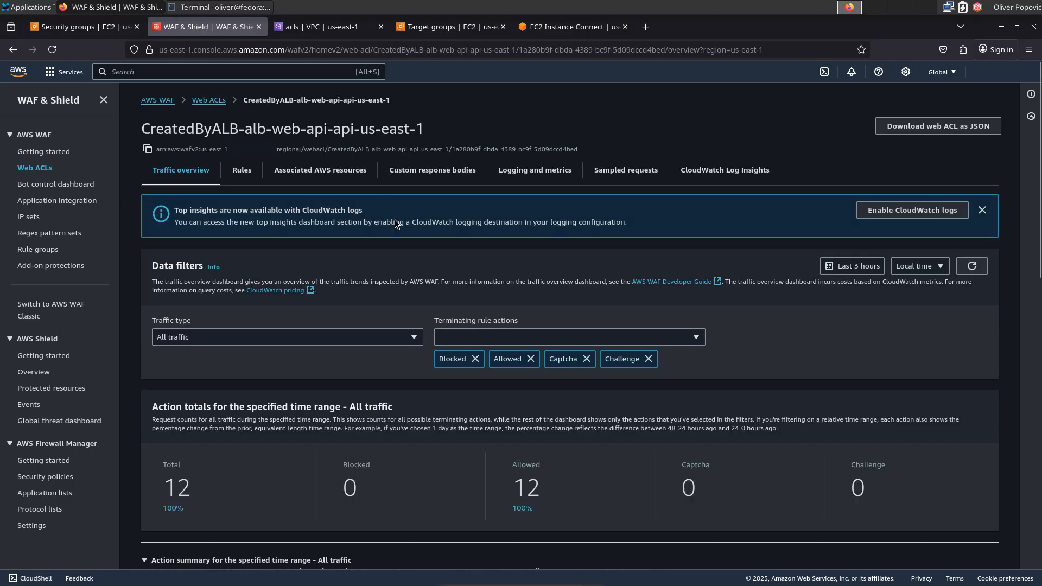
Step: Review the web ACL's associated AWS resources, custom response bodies, logging and metrics, and rules
{"action": "left_click", "coordinate": [342, 172]}
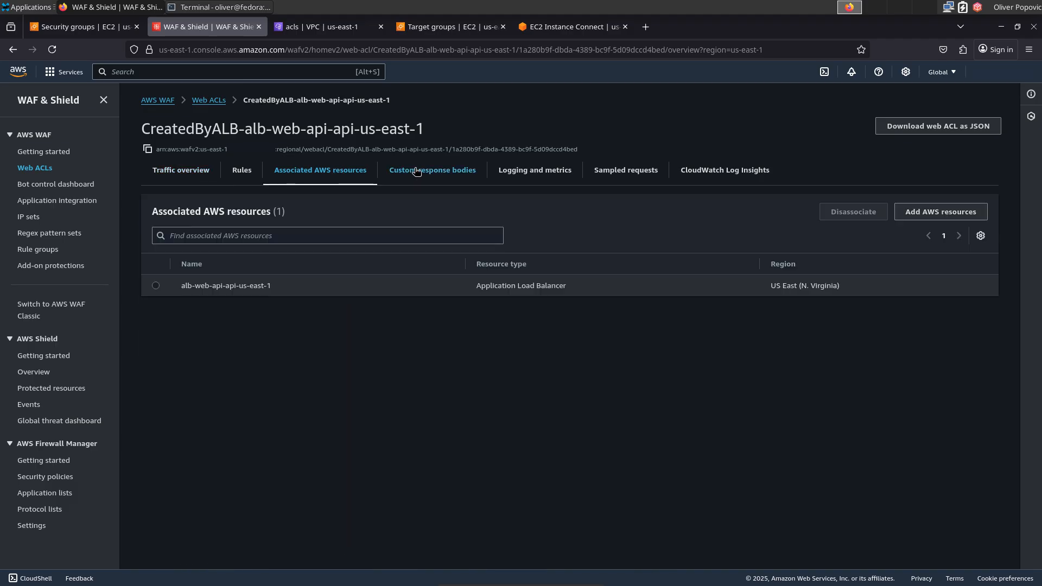
{"action": "left_click", "coordinate": [416, 171]}
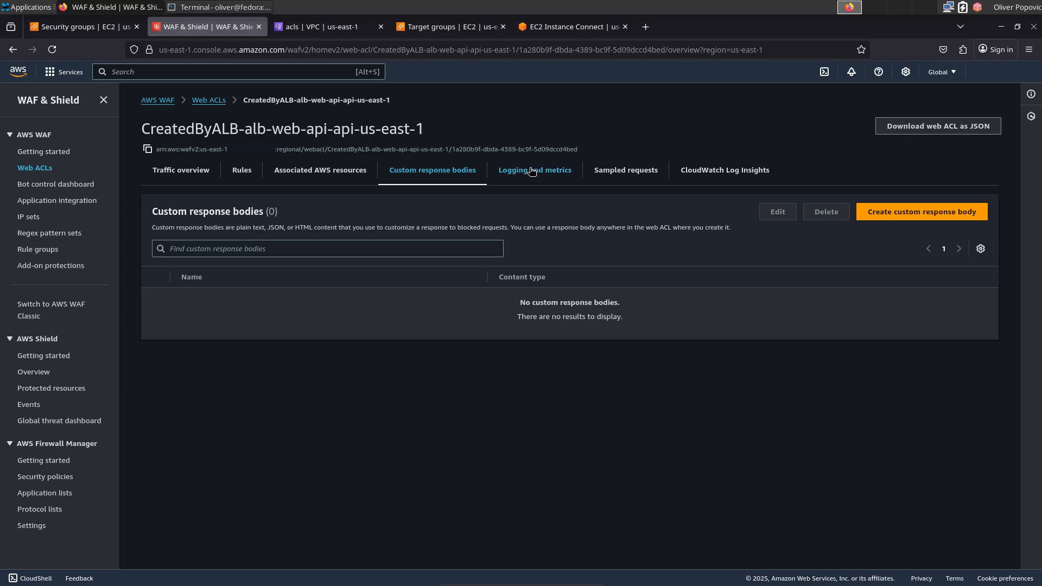
{"action": "left_click", "coordinate": [529, 170]}
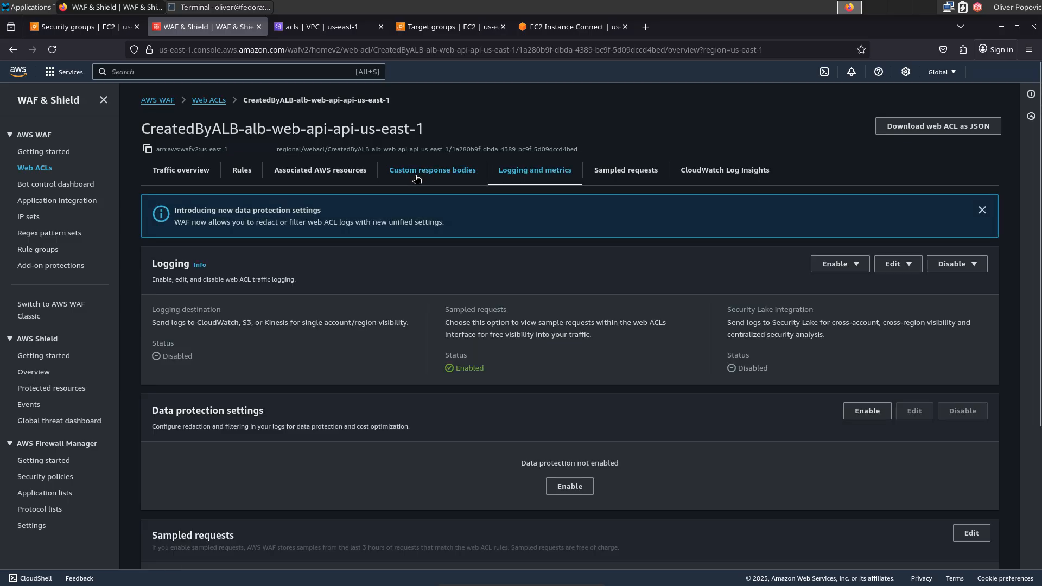
{"action": "left_click", "coordinate": [242, 170]}
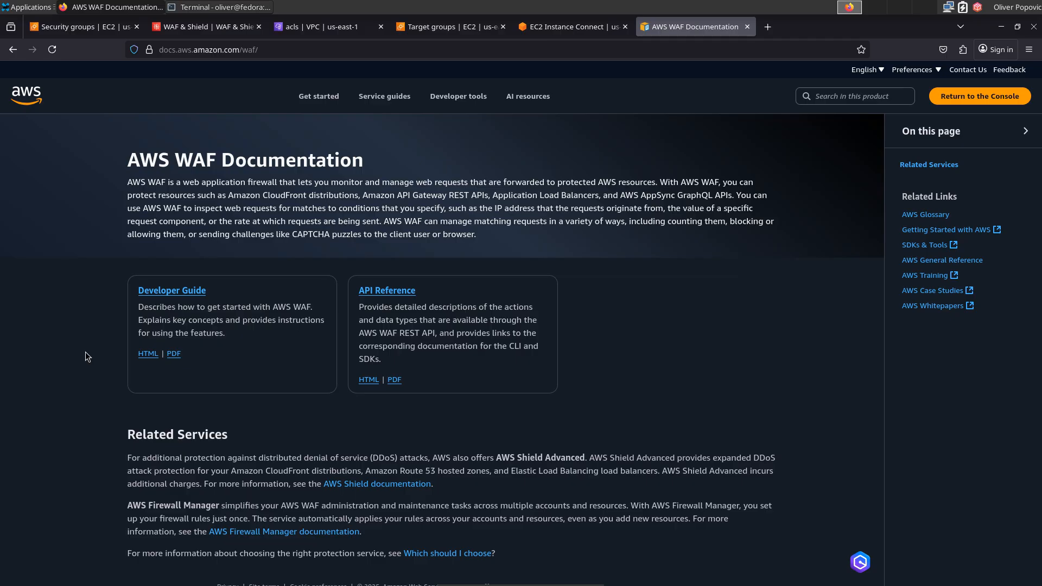
Step: Bring up the EC2 instances list and select the instance ec2-temporary-web-server-web-us-east-1a
{"action": "key", "text": "ctrl+shift+t"}
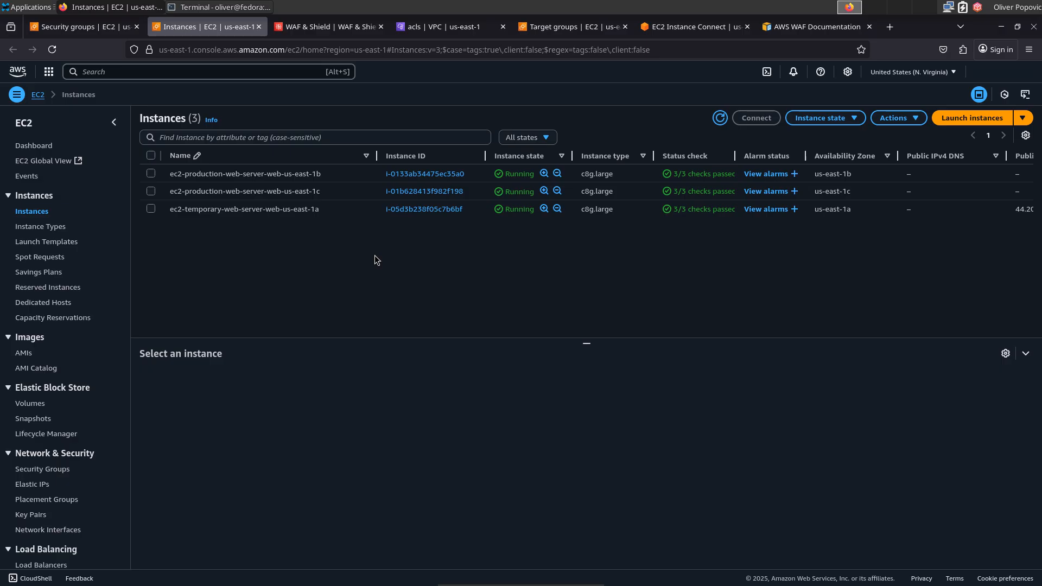
{"action": "left_click", "coordinate": [326, 209]}
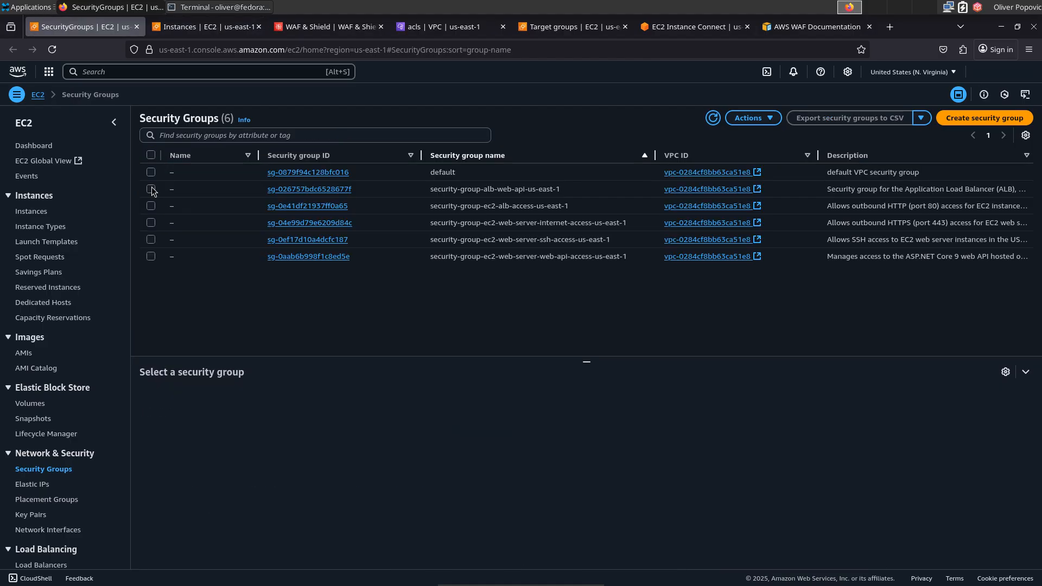
Step: Review the inbound and outbound rules of security-group-alb-web-api-us-east-1 and the outbound rules of security-group-ec2-alb-access-us-east-1
{"action": "left_click", "coordinate": [150, 189]}
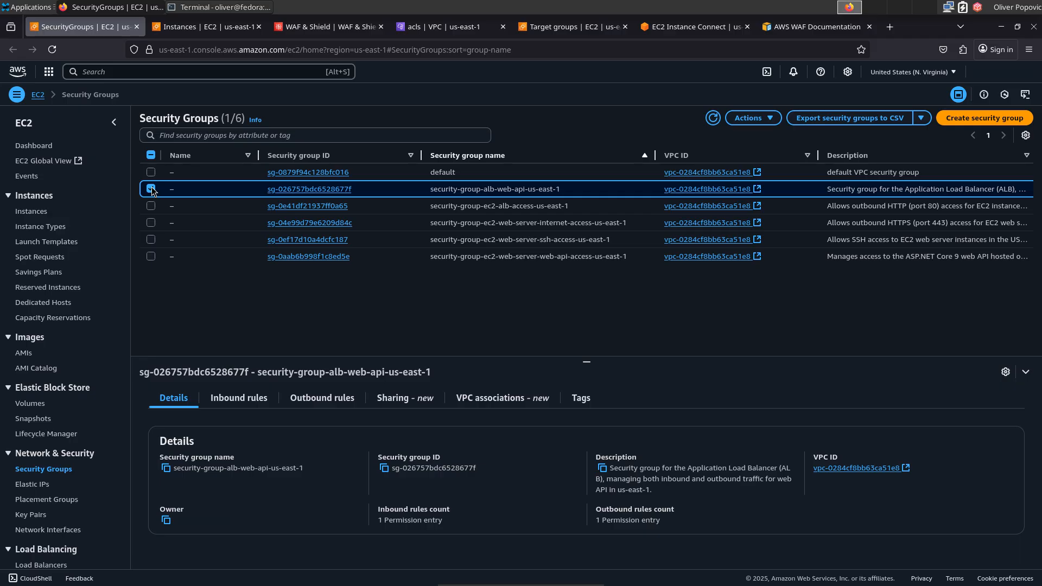
{"action": "left_click", "coordinate": [252, 399]}
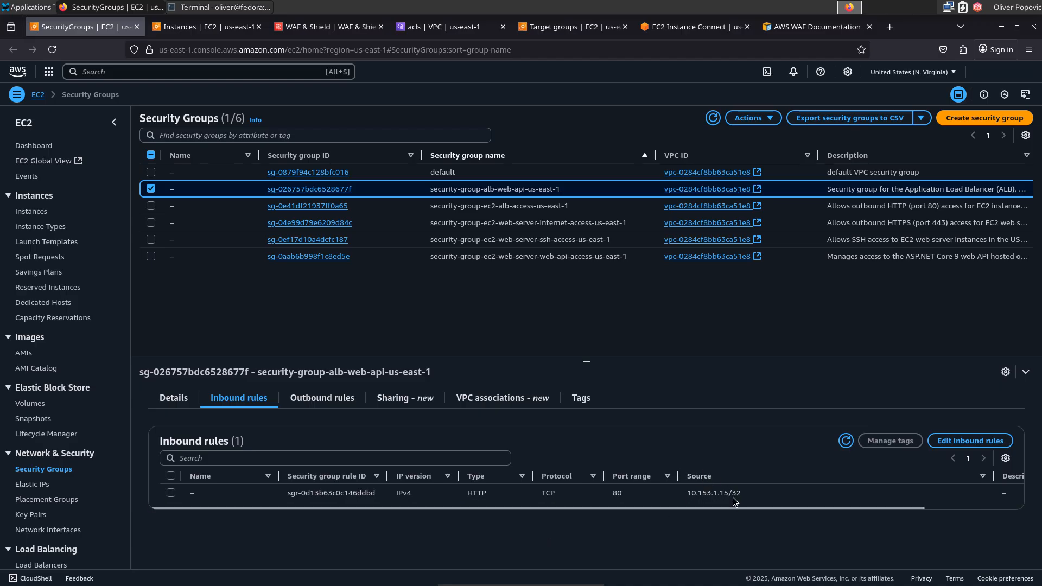
{"action": "left_click", "coordinate": [326, 401]}
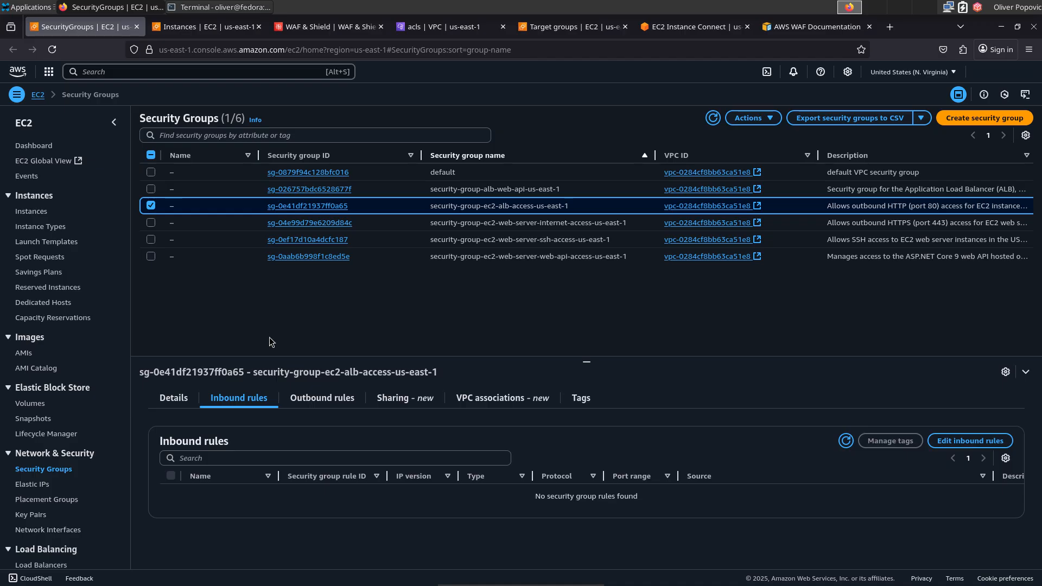
{"action": "left_click", "coordinate": [323, 400]}
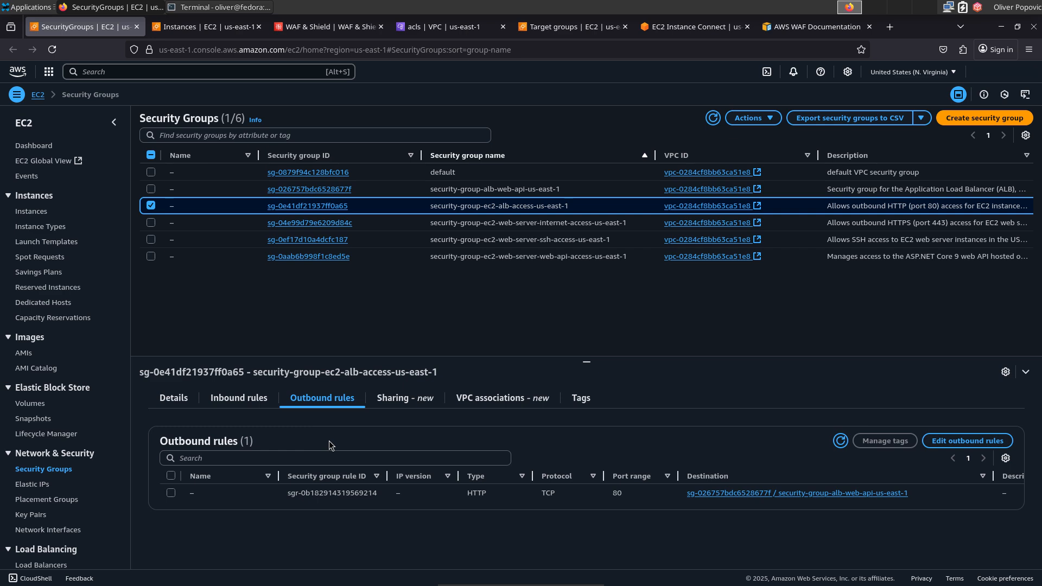
Step: Examine the inbound and outbound rules of security-group-ec2-web-server-ssh-access-us-east-1
{"action": "left_click", "coordinate": [264, 239]}
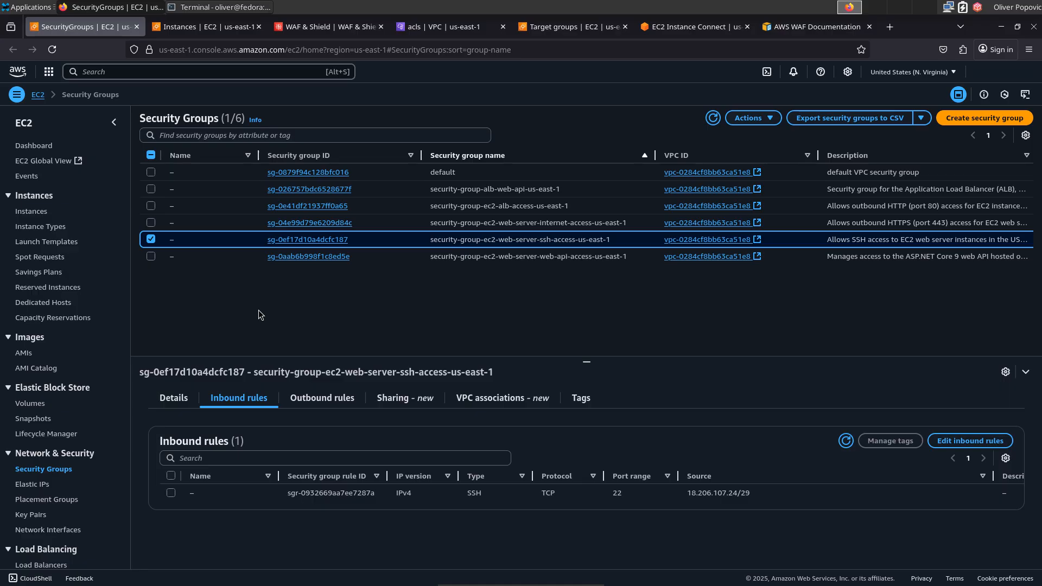
{"action": "left_click", "coordinate": [325, 401]}
{"action": "left_click", "coordinate": [250, 399]}
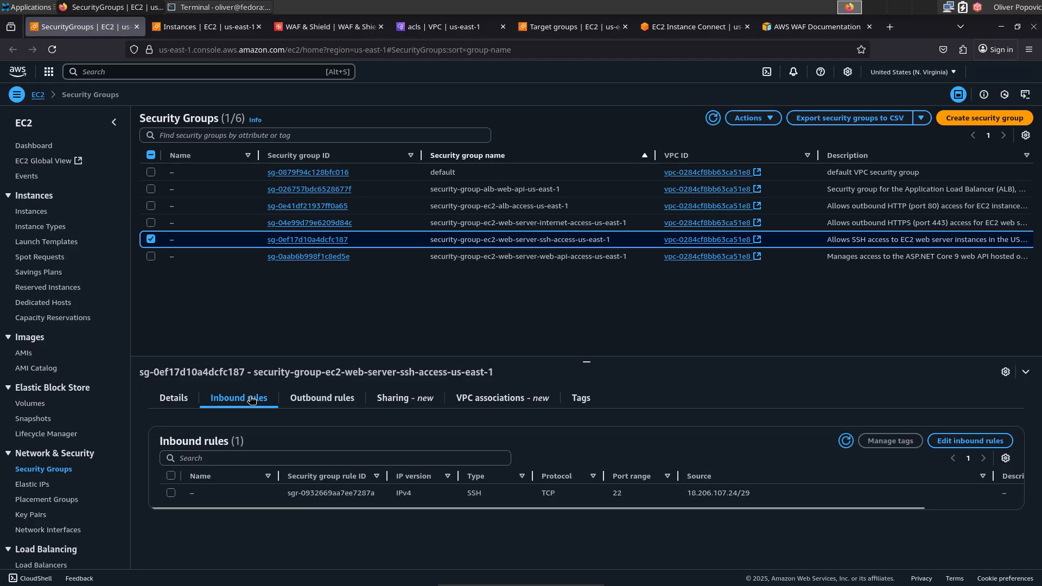
Step: Examine the inbound and outbound rules of security-group-ec2-web-server-web-api-access-us-east-1
{"action": "left_click", "coordinate": [244, 257]}
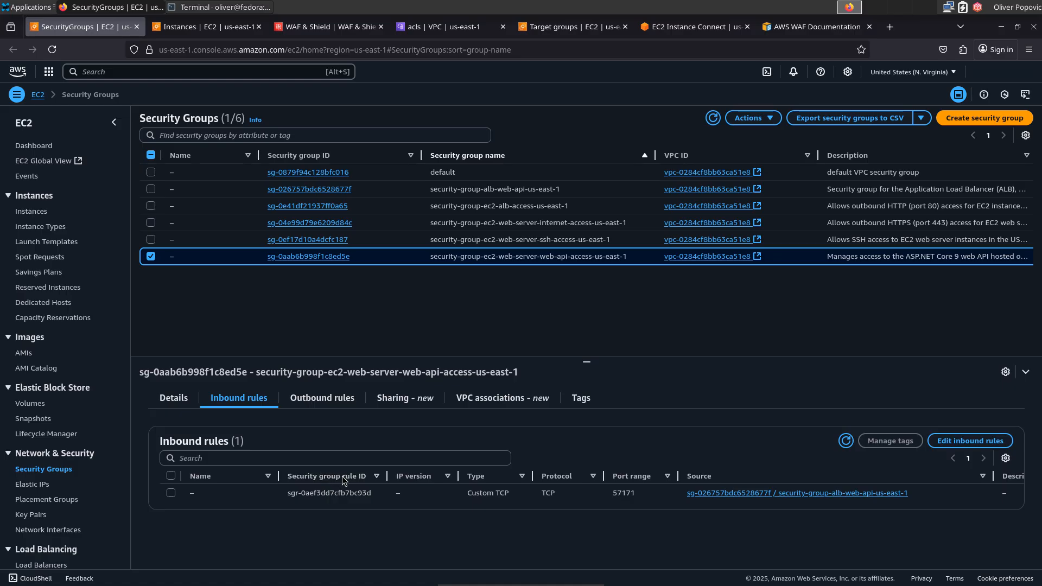
{"action": "left_click", "coordinate": [321, 399]}
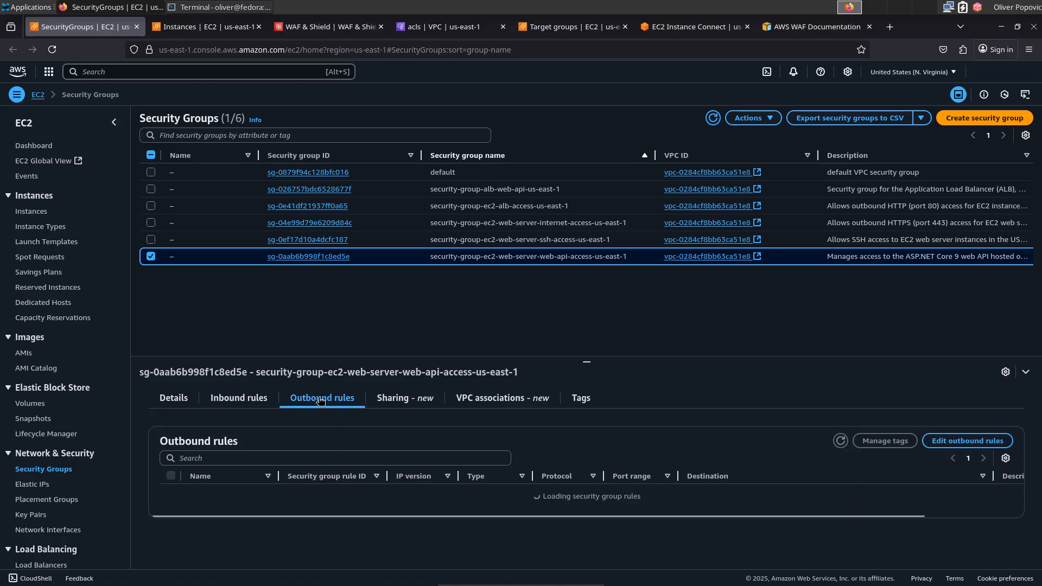
{"action": "left_click", "coordinate": [250, 401]}
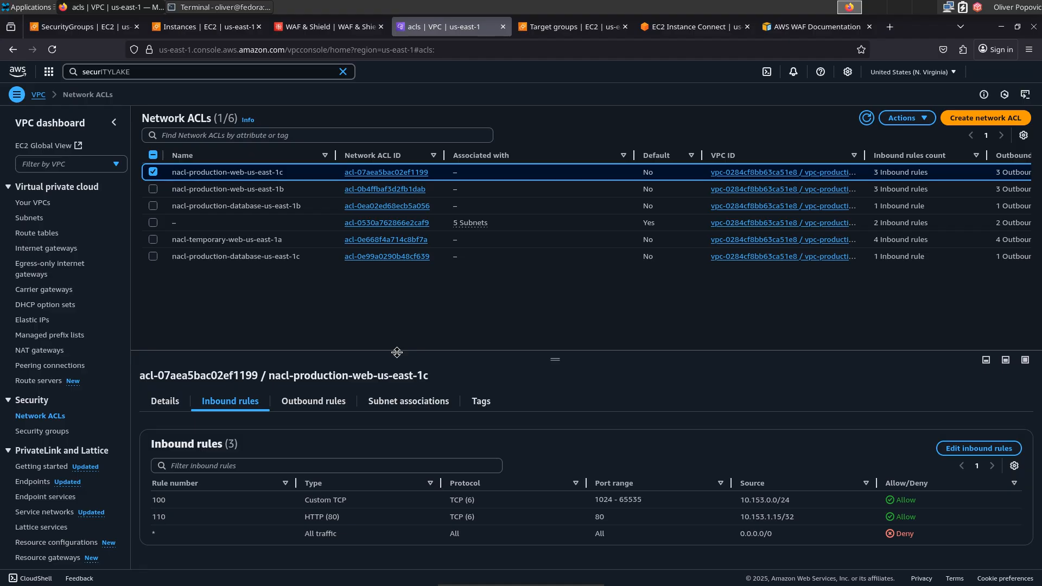
Step: Check the outbound rules of network ACLs nacl-production-web-us-east-1c and nacl-production-web-us-east-1b, and the inbound rules of nacl-temporary-web-us-east-1a
{"action": "left_click", "coordinate": [302, 407]}
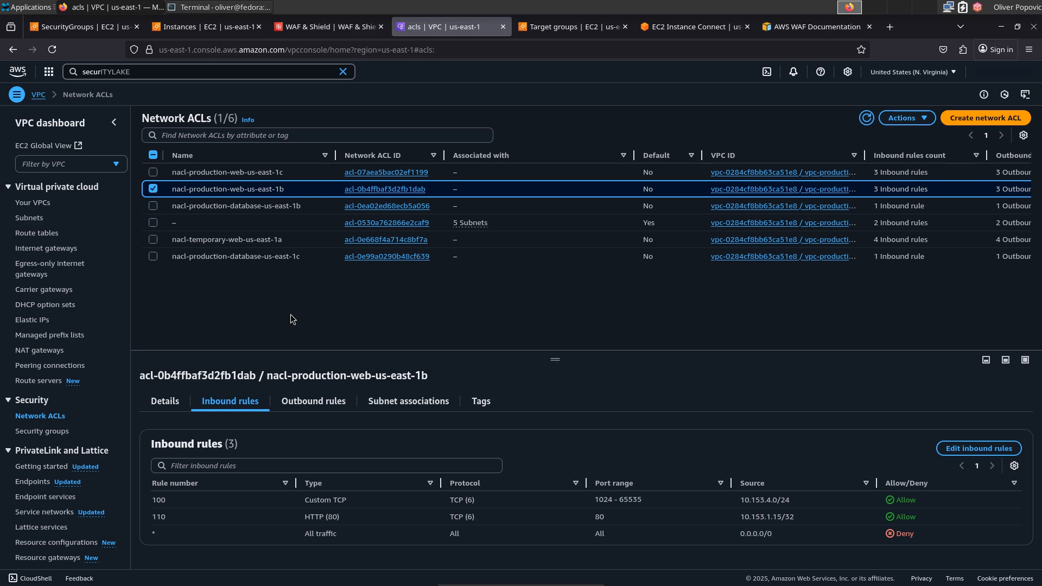
{"action": "left_click", "coordinate": [313, 404]}
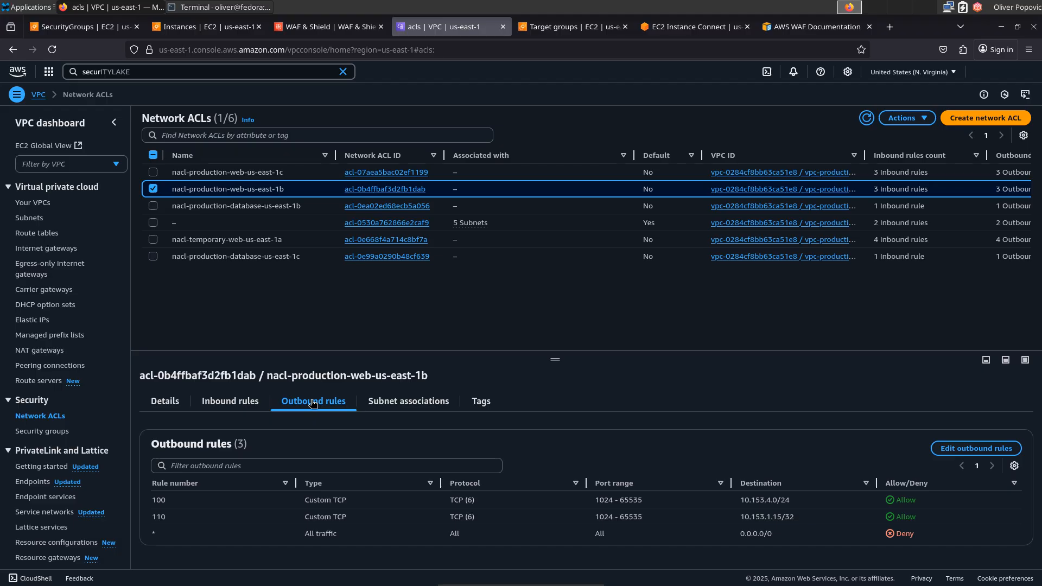
{"action": "left_click", "coordinate": [304, 239]}
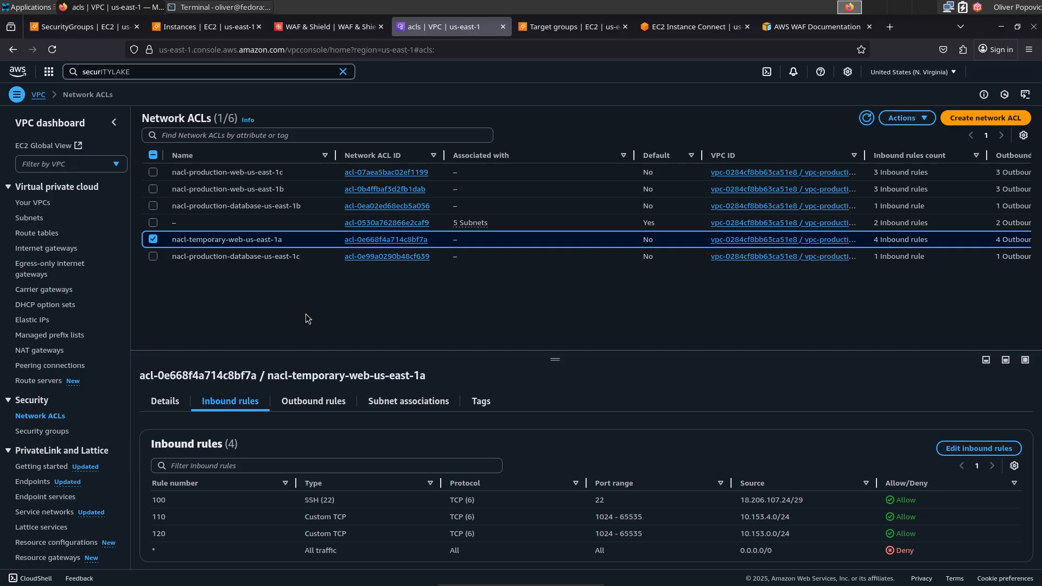
Step: Check the outbound rules of network ACL nacl-temporary-web-us-east-1a
{"action": "left_click", "coordinate": [299, 401]}
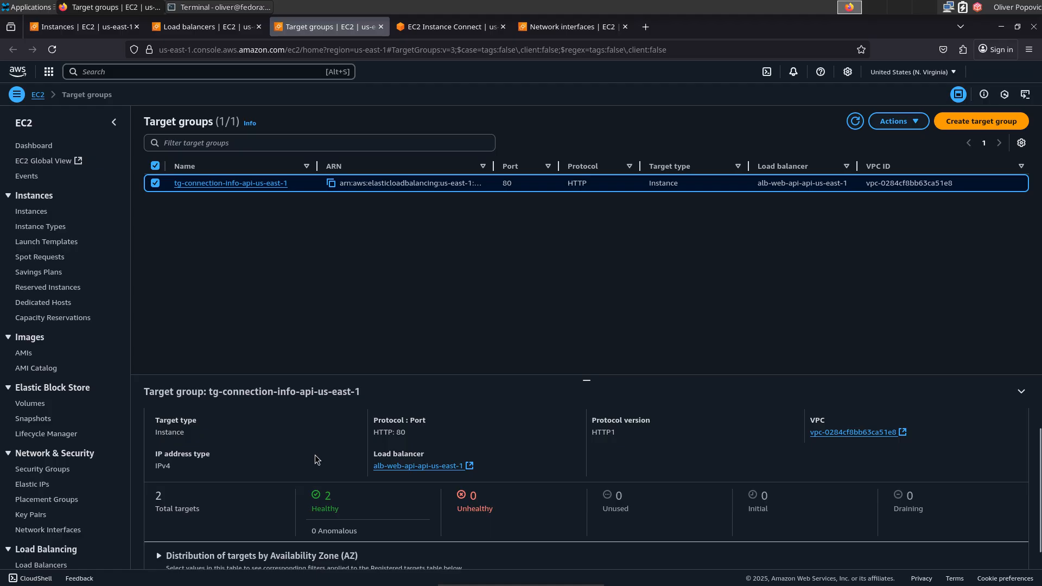
Step: In the EC2 Instance Connect session, curl the /connectiondetails path over HTTP at alb-web-api-api-us-east-1's DNS name, piping the output to jq
{"action": "left_click", "coordinate": [216, 27]}
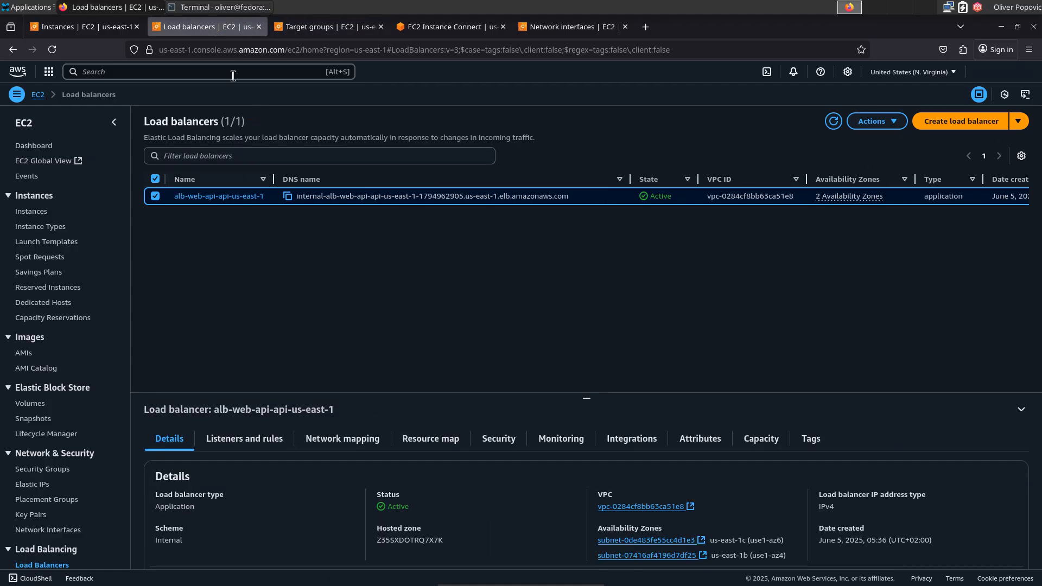
{"action": "left_click", "coordinate": [288, 197]}
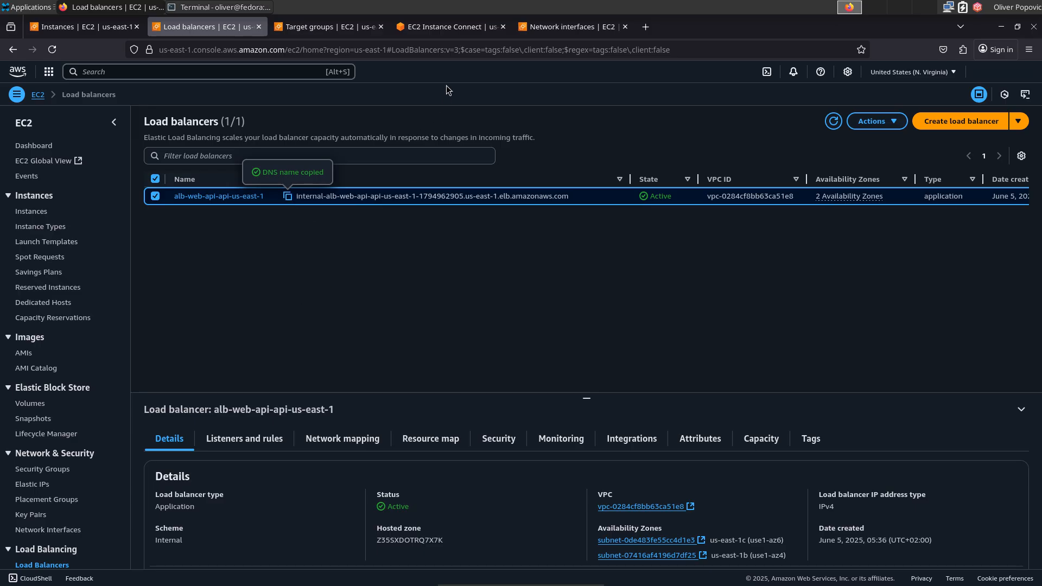
{"action": "left_click", "coordinate": [454, 30]}
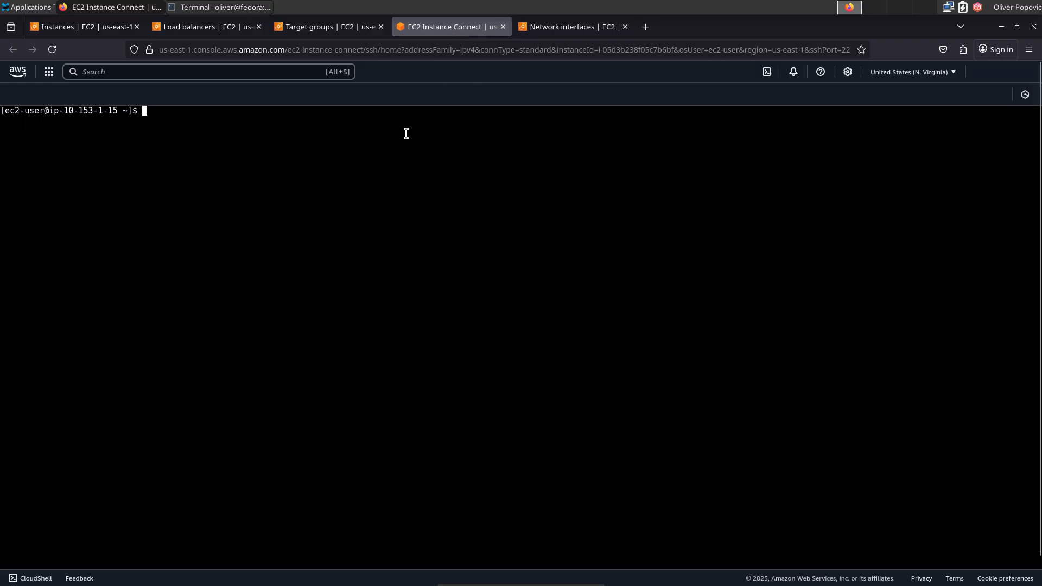
{"action": "type", "text": "cur"}
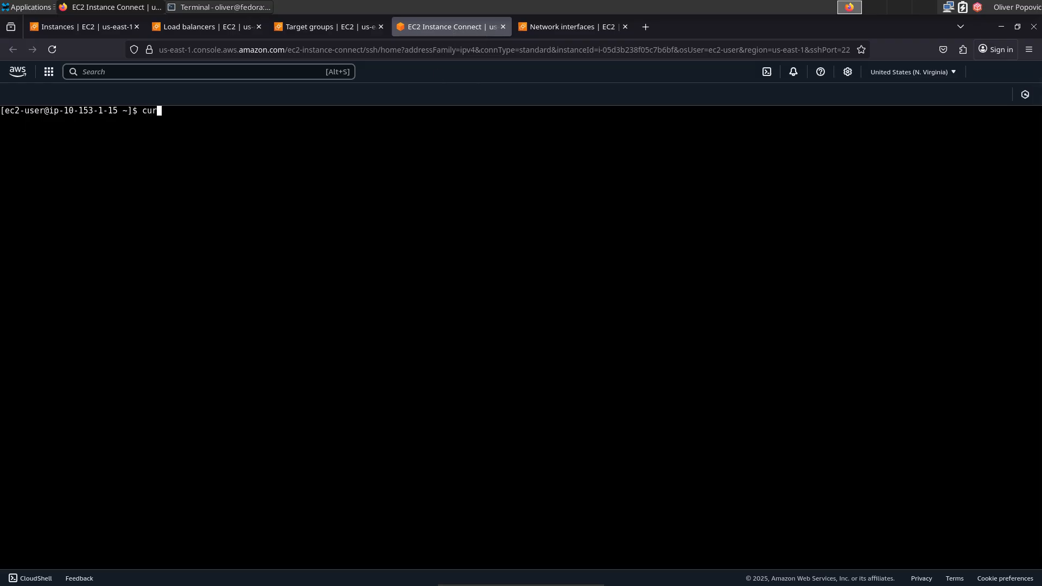
{"action": "type", "text": "l http://"}
{"action": "right_click", "coordinate": [222, 113]}
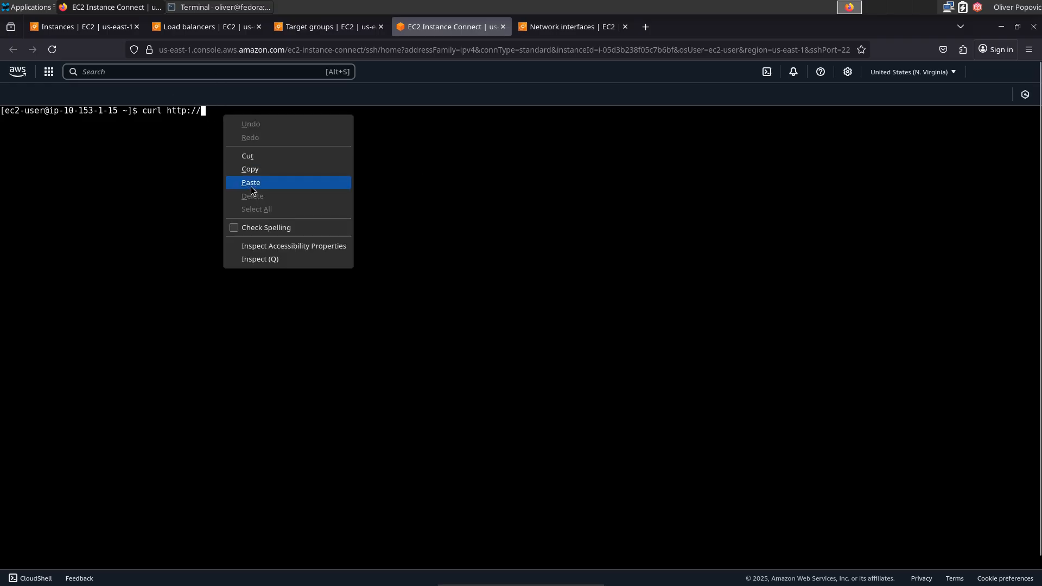
{"action": "left_click", "coordinate": [253, 186]}
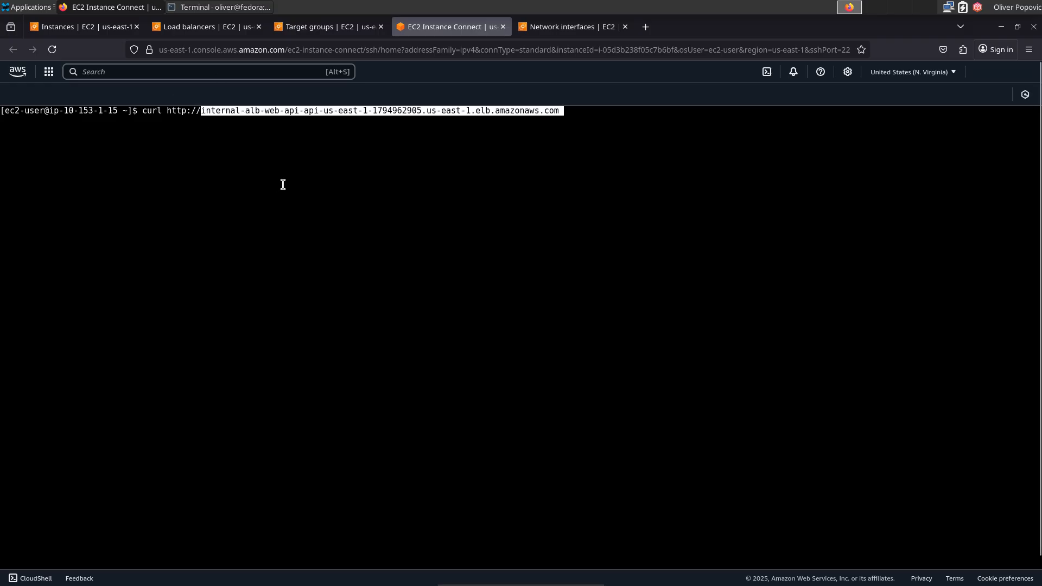
{"action": "type", "text": "/conne"}
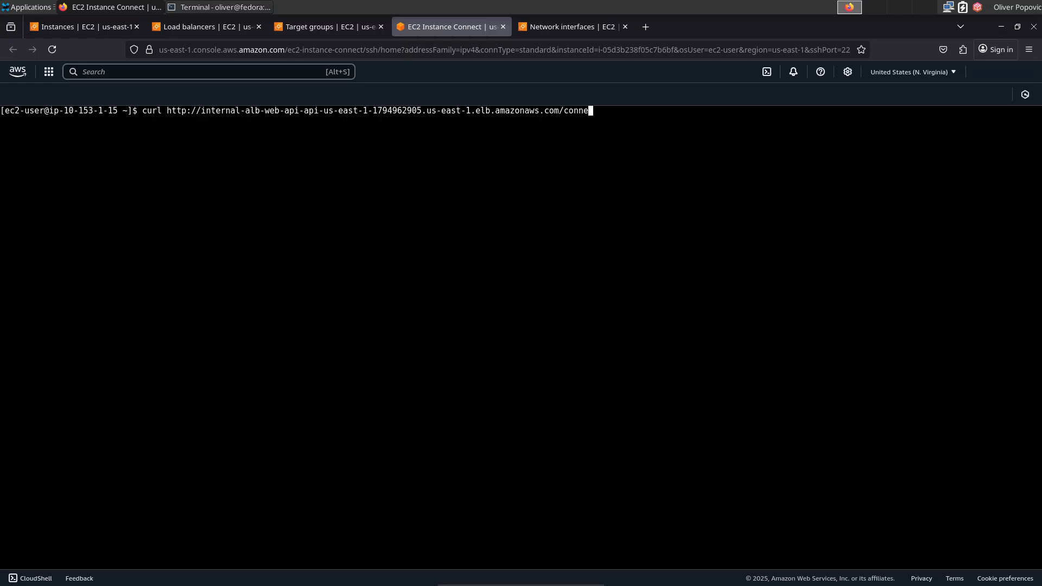
{"action": "type", "text": "ctiondetails | jq"}
{"action": "key", "text": "Return"}
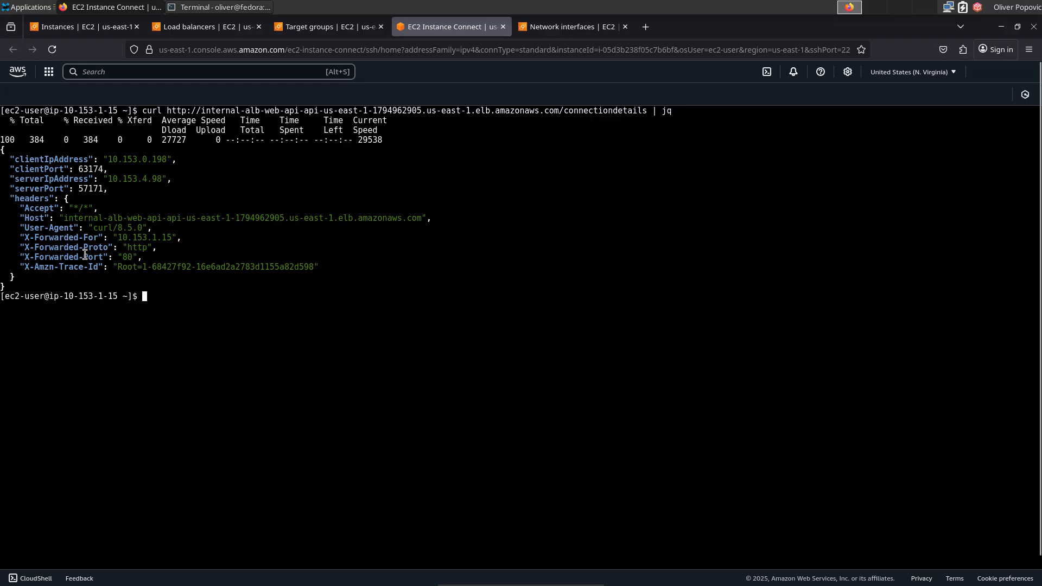
Step: Examine the response's X-Forwarded-For header and compare its clientIpAddress with the private addresses of the load balancer's network interfaces
{"action": "left_click_drag", "start_coordinate": [184, 239], "coordinate": [18, 238]}
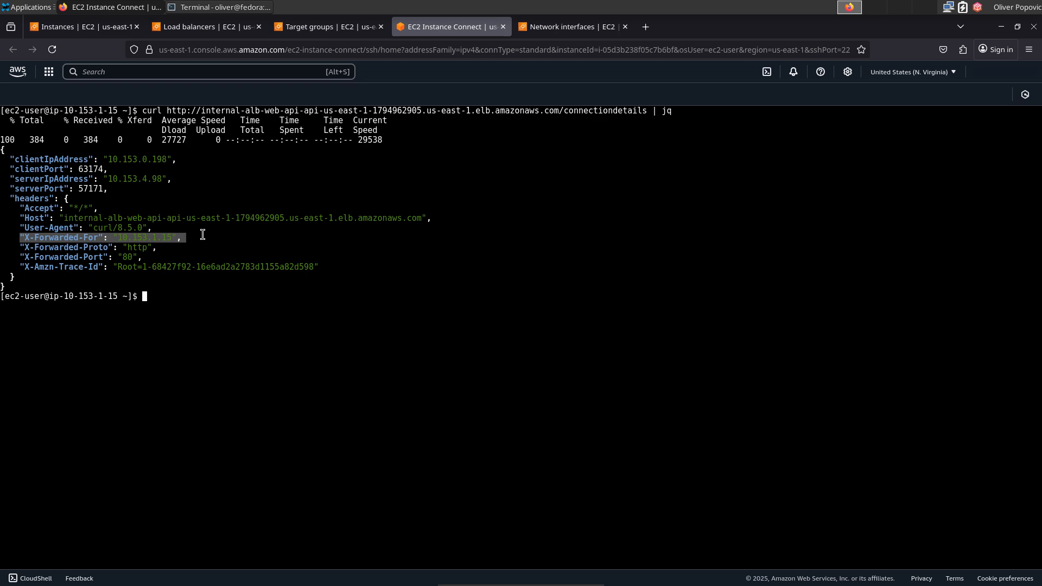
{"action": "left_click_drag", "start_coordinate": [109, 160], "coordinate": [167, 161]}
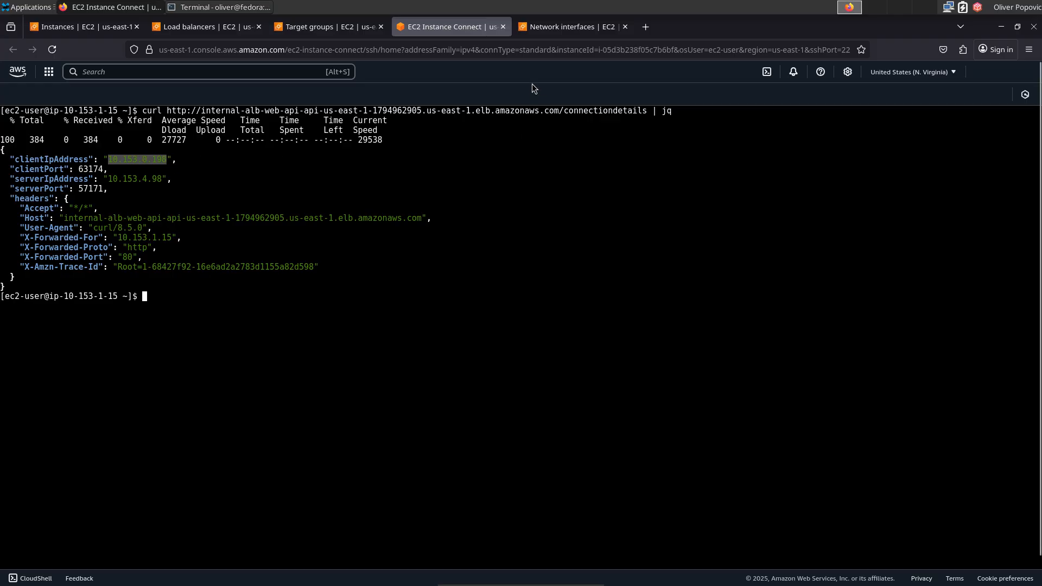
{"action": "left_click", "coordinate": [570, 26]}
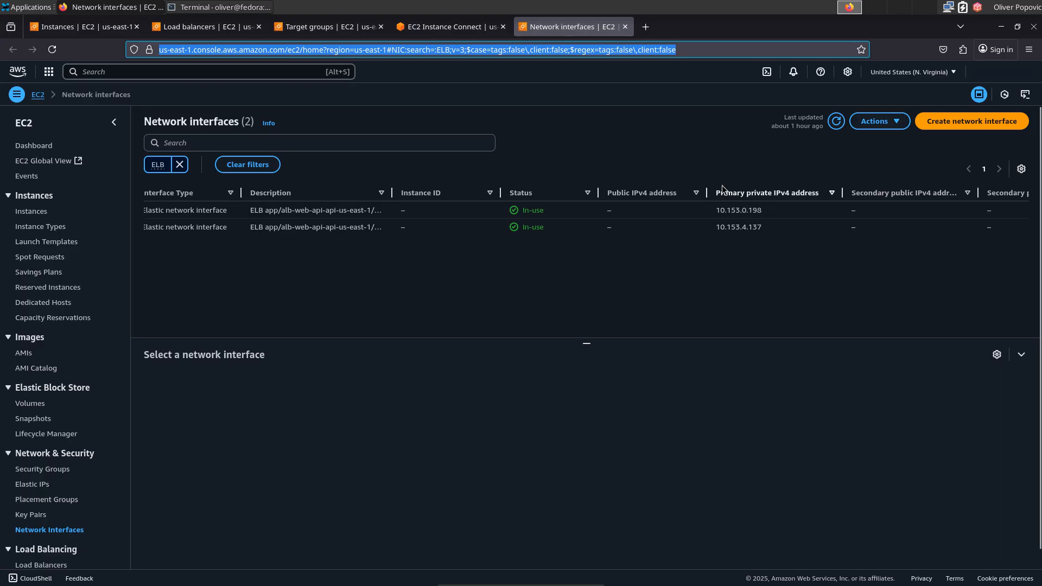
{"action": "left_click", "coordinate": [452, 27]}
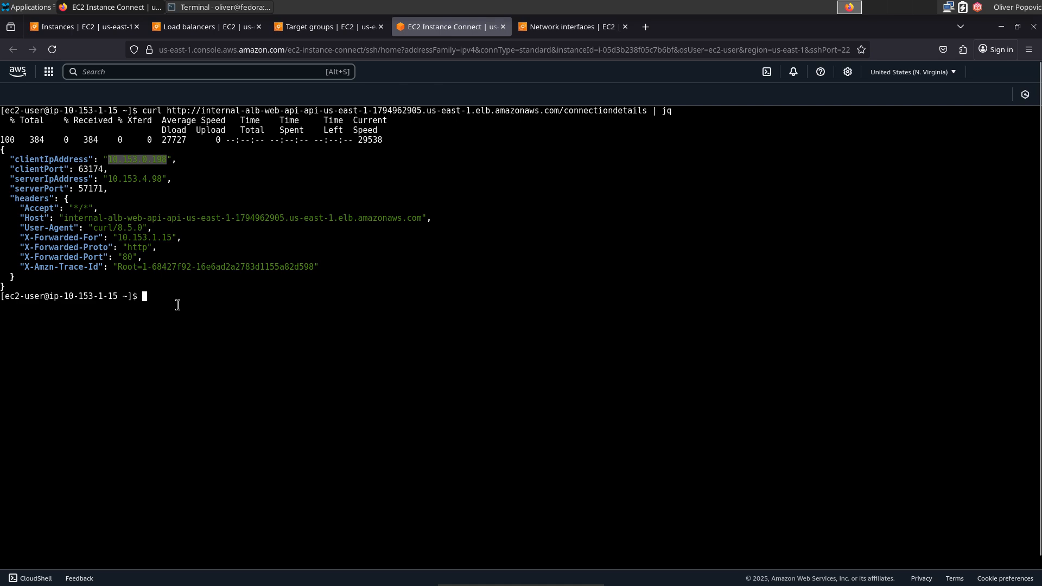
Step: Curl /connectiondetails through jq with the custom header "X-Forwarded-For: Test ,text , 10.153.1.26" and inspect the address appended to it
{"action": "left_click", "coordinate": [177, 305]}
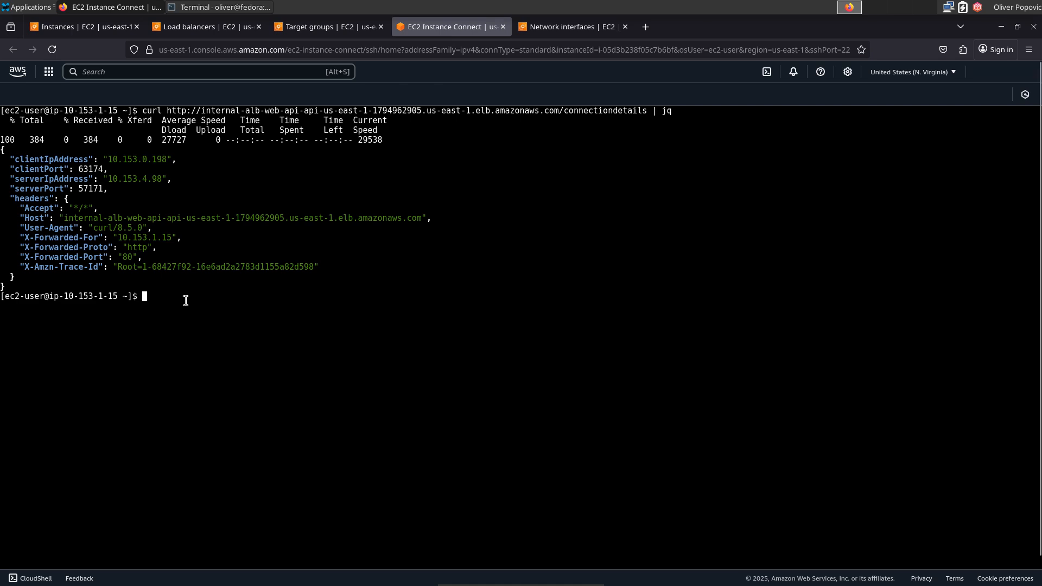
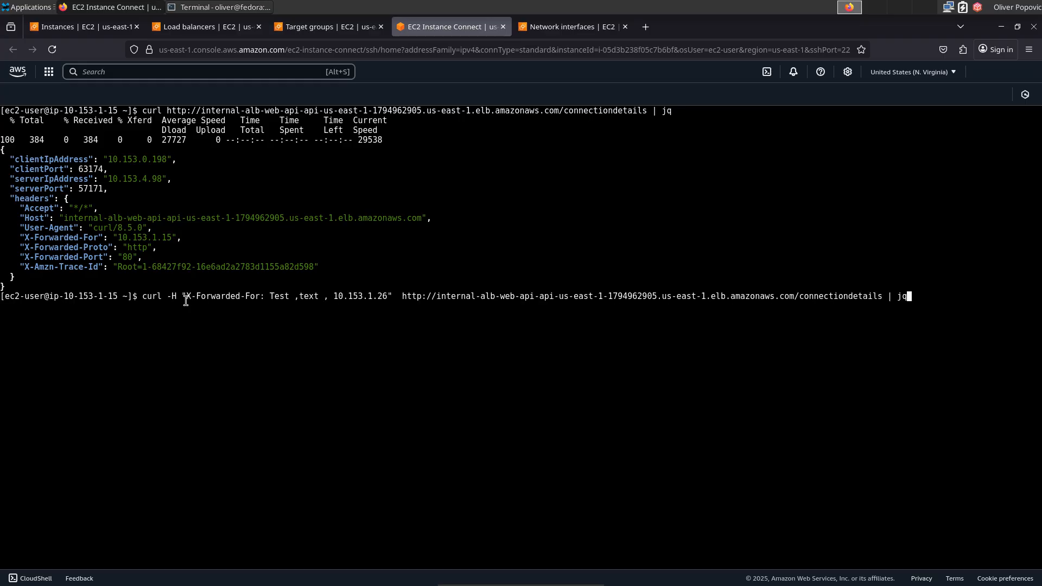
{"action": "key", "text": "Return"}
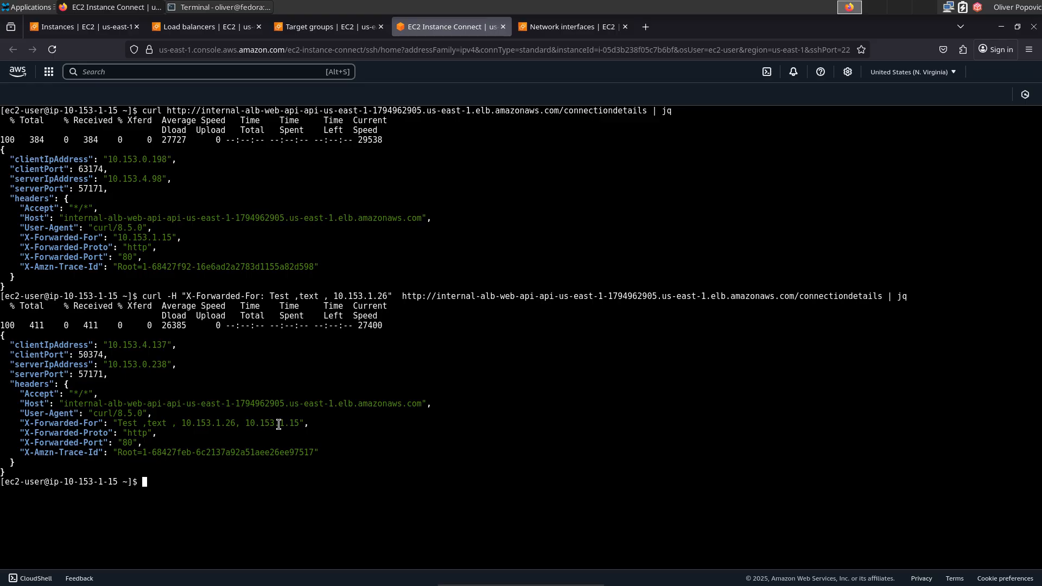
{"action": "left_click_drag", "start_coordinate": [236, 424], "coordinate": [298, 423]}
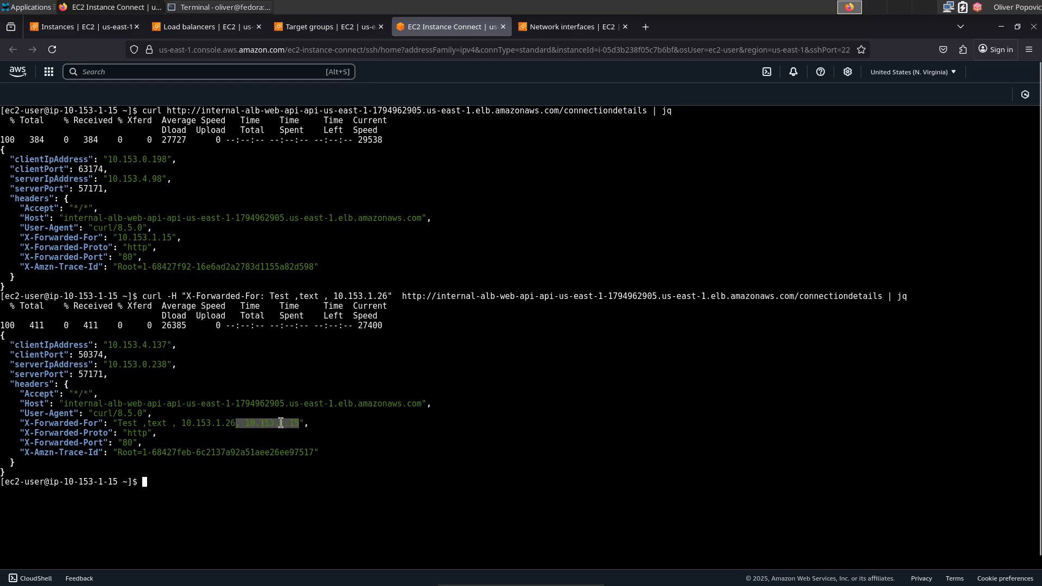
{"action": "left_click", "coordinate": [268, 422]}
Step: Turn on client port preservation in the attributes of load balancer alb-web-api-api-us-east-1, keeping the X-Forwarded-For header on Append, and save
{"action": "left_click", "coordinate": [222, 29]}
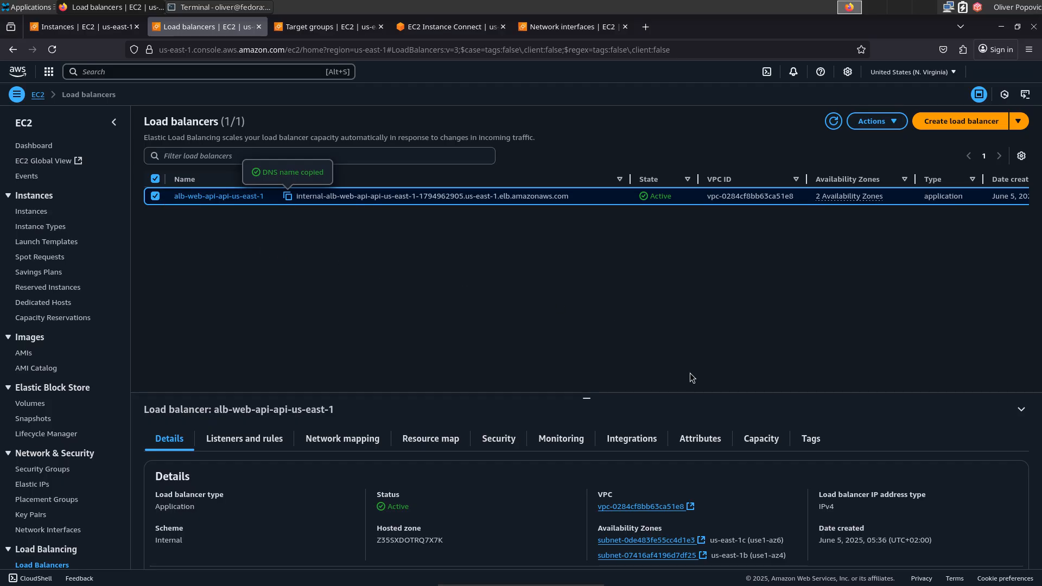
{"action": "left_click", "coordinate": [703, 439]}
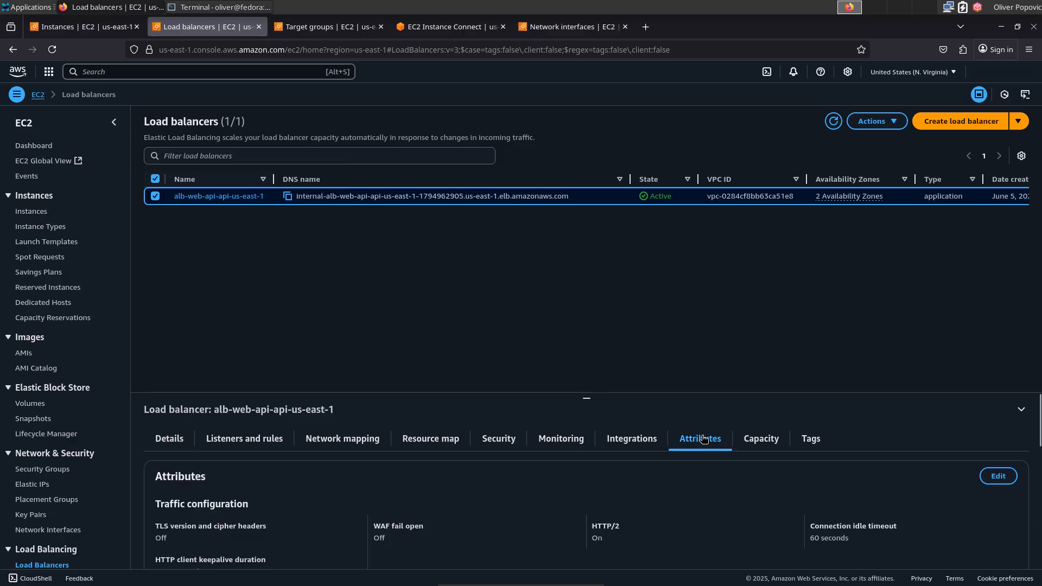
{"action": "left_click", "coordinate": [999, 477]}
{"action": "left_click_drag", "start_coordinate": [1040, 252], "coordinate": [1040, 362]}
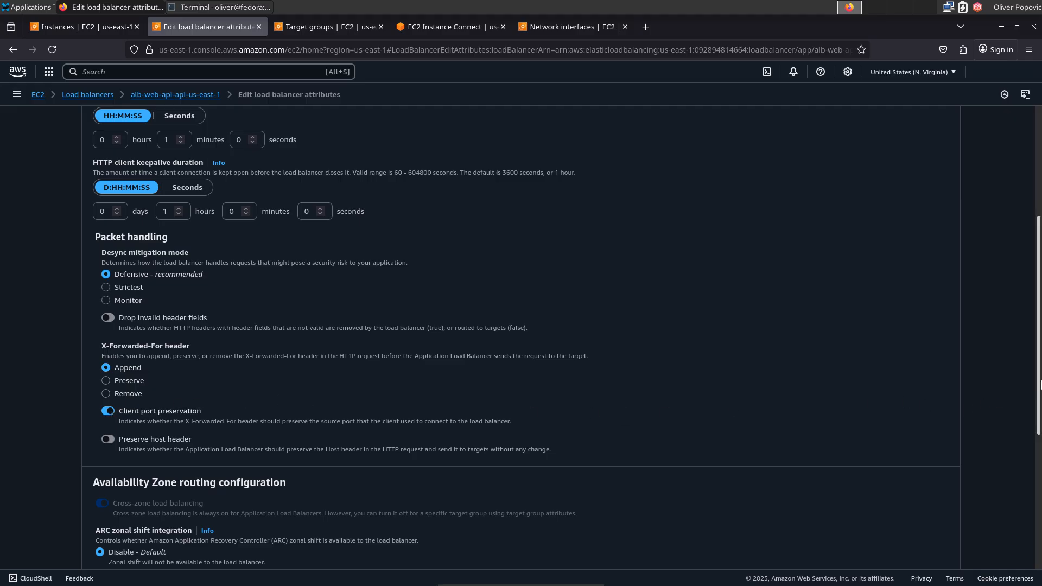
{"action": "left_click_drag", "start_coordinate": [1039, 374], "coordinate": [1038, 506]}
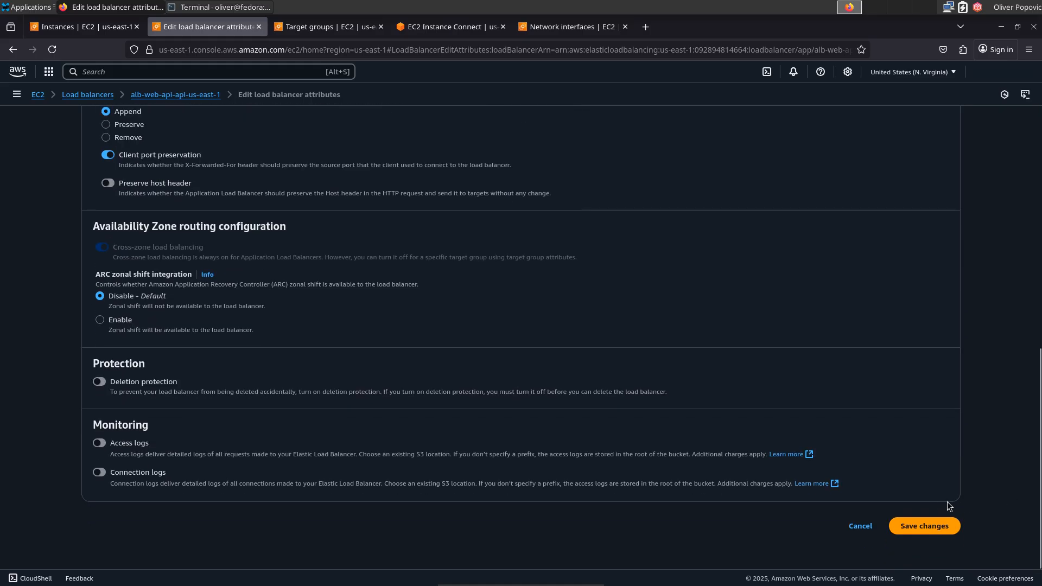
{"action": "left_click", "coordinate": [922, 527]}
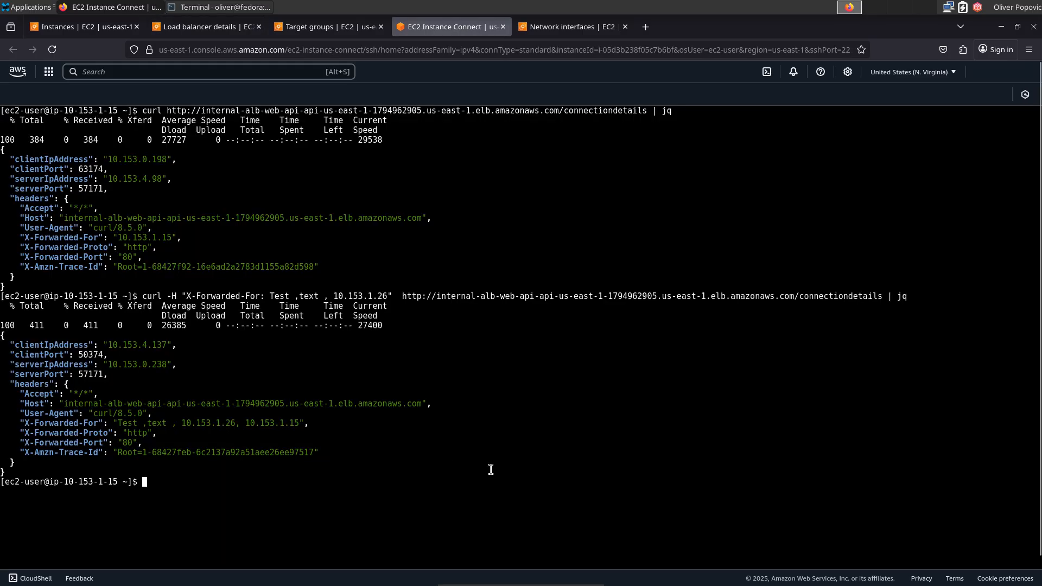
Step: Rerun the curl request with the custom X-Forwarded-For header and inspect the client address and port in the response
{"action": "key", "text": "Up"}
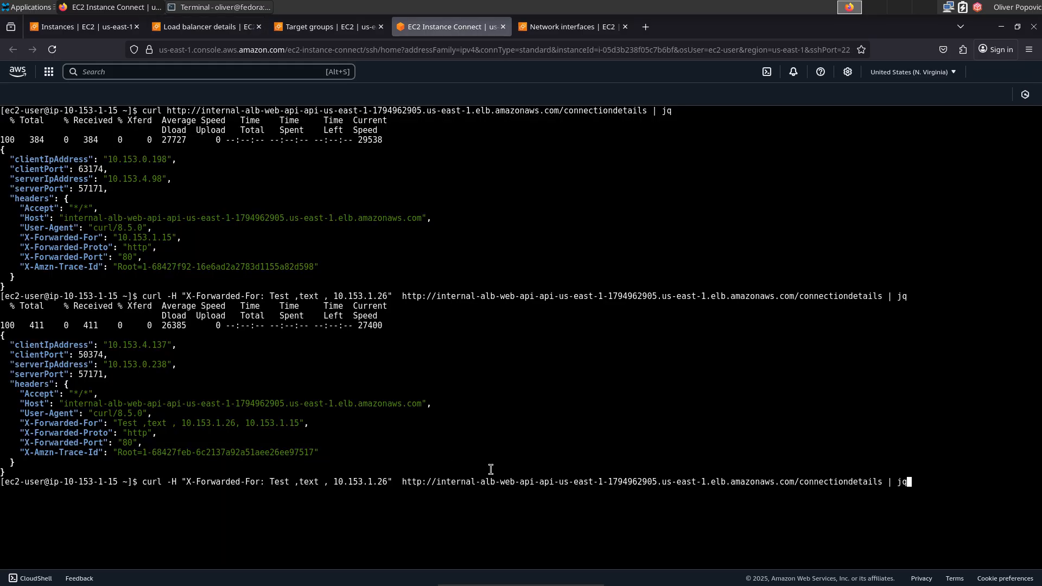
{"action": "key", "text": "Return"}
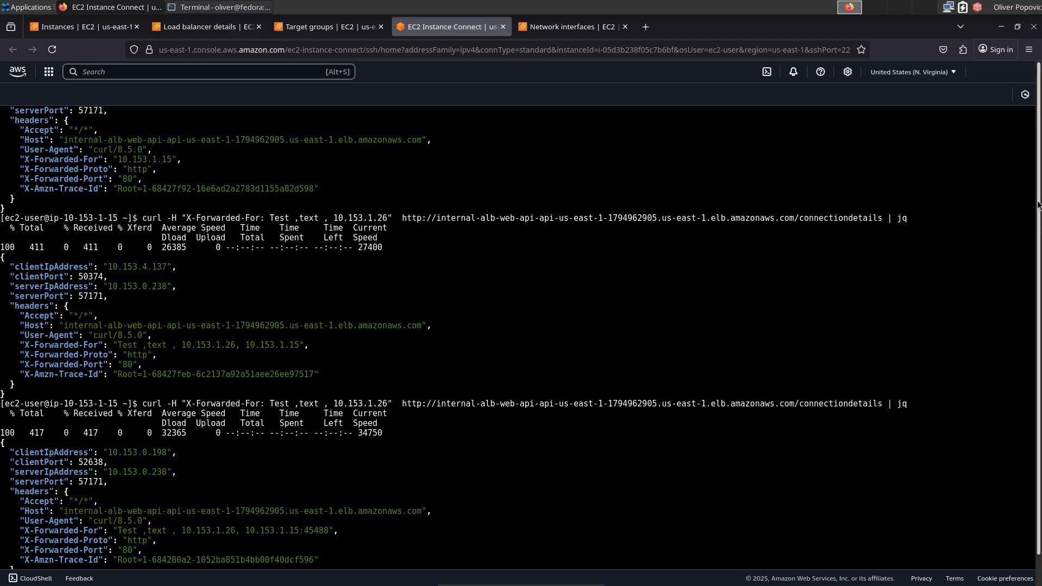
{"action": "left_click_drag", "start_coordinate": [1038, 201], "coordinate": [1041, 274]}
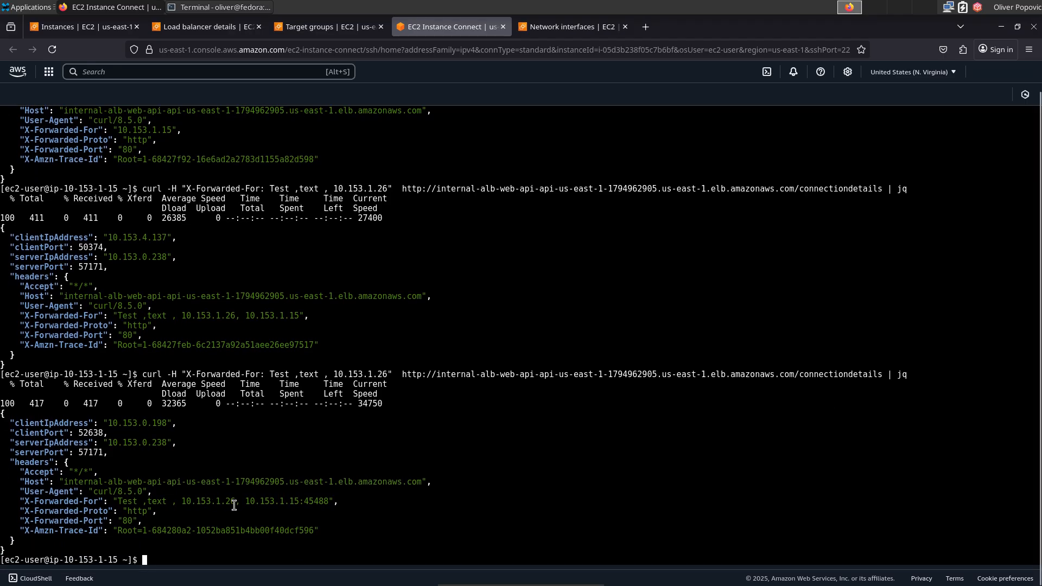
{"action": "left_click_drag", "start_coordinate": [236, 500], "coordinate": [328, 500]}
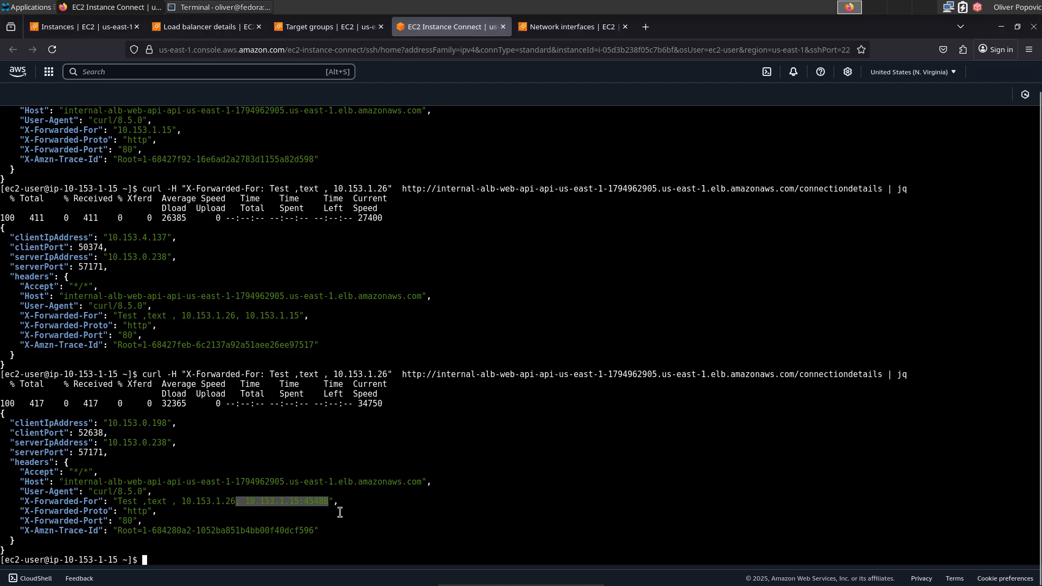
{"action": "left_click", "coordinate": [331, 549]}
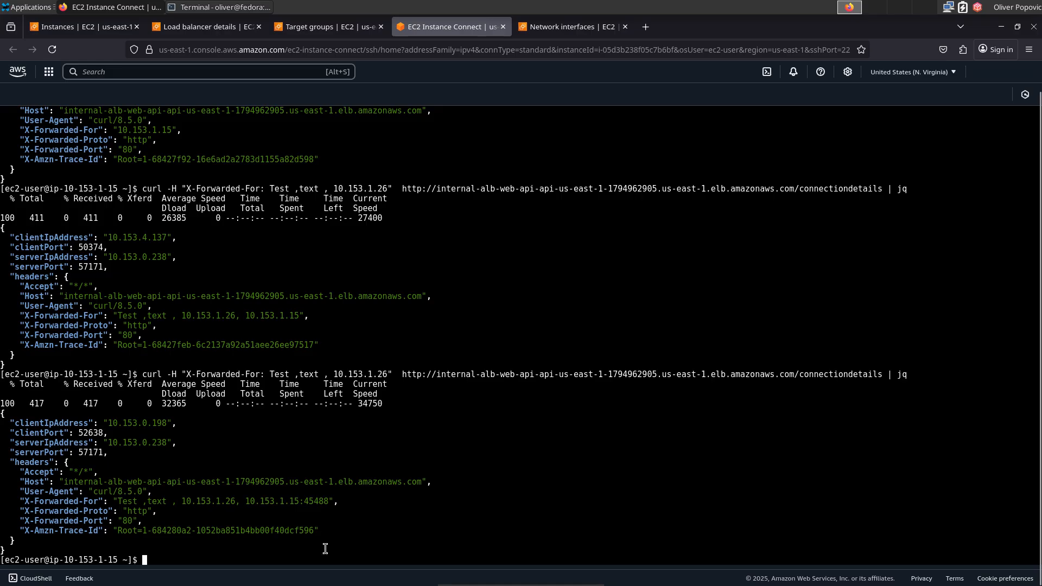
Step: Remove the custom header option from the previous curl command, rerun it against /connectiondetails, and inspect the returned X-Forwarded-For value
{"action": "key", "text": "Up"}
{"action": "key", "text": "Home"}
{"action": "key", "text": "Right"}
{"action": "key", "text": "Right"}
{"action": "key", "text": "Right"}
{"action": "key", "text": "Right"}
{"action": "key", "text": "Right"}
{"action": "key", "text": "Right"}
{"action": "key", "text": "Delete"}
{"action": "key", "text": "Delete"}
{"action": "key", "text": "Delete"}
{"action": "key", "text": "Delete"}
{"action": "key", "text": "Delete"}
{"action": "key", "text": "Delete"}
{"action": "key", "text": "Delete"}
{"action": "key", "text": "Delete"}
{"action": "key", "text": "Delete"}
{"action": "key", "text": "Delete"}
{"action": "key", "text": "Delete"}
{"action": "key", "text": "Delete"}
{"action": "key", "text": "Delete"}
{"action": "key", "text": "Delete"}
{"action": "key", "text": "Delete"}
{"action": "key", "text": "Delete"}
{"action": "key", "text": "Delete"}
{"action": "key", "text": "BackSpace"}
{"action": "key", "text": "Delete"}
{"action": "key", "text": "Delete"}
{"action": "key", "text": "Delete"}
{"action": "key", "text": "Delete"}
{"action": "key", "text": "Delete"}
{"action": "key", "text": "Delete"}
{"action": "key", "text": "Delete"}
{"action": "key", "text": "Delete"}
{"action": "key", "text": "Delete"}
{"action": "key", "text": "Delete"}
{"action": "key", "text": "Delete"}
{"action": "key", "text": "Delete"}
{"action": "key", "text": "Delete"}
{"action": "key", "text": "Delete"}
{"action": "key", "text": "Delete"}
{"action": "key", "text": "Delete"}
{"action": "key", "text": "Delete"}
{"action": "key", "text": "Delete"}
{"action": "key", "text": "Delete"}
{"action": "key", "text": "Delete"}
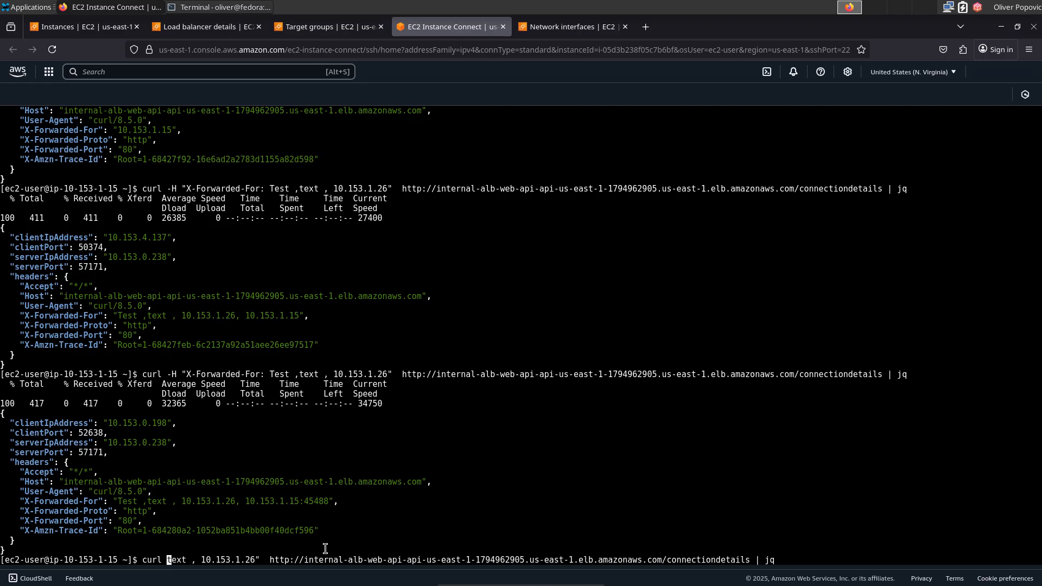
{"action": "key", "text": "Delete"}
{"action": "key", "text": "Return"}
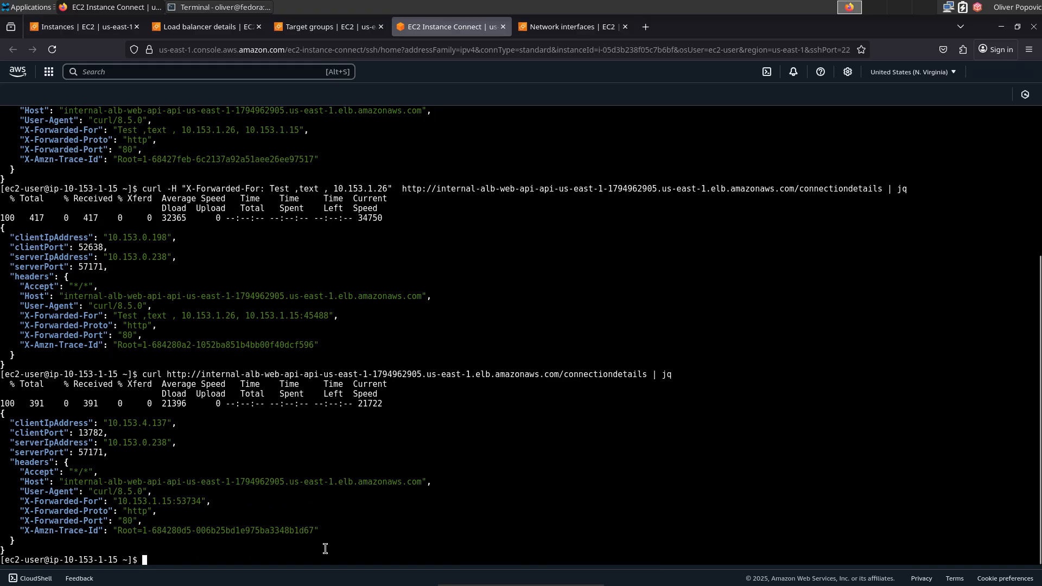
{"action": "left_click_drag", "start_coordinate": [117, 499], "coordinate": [204, 500]}
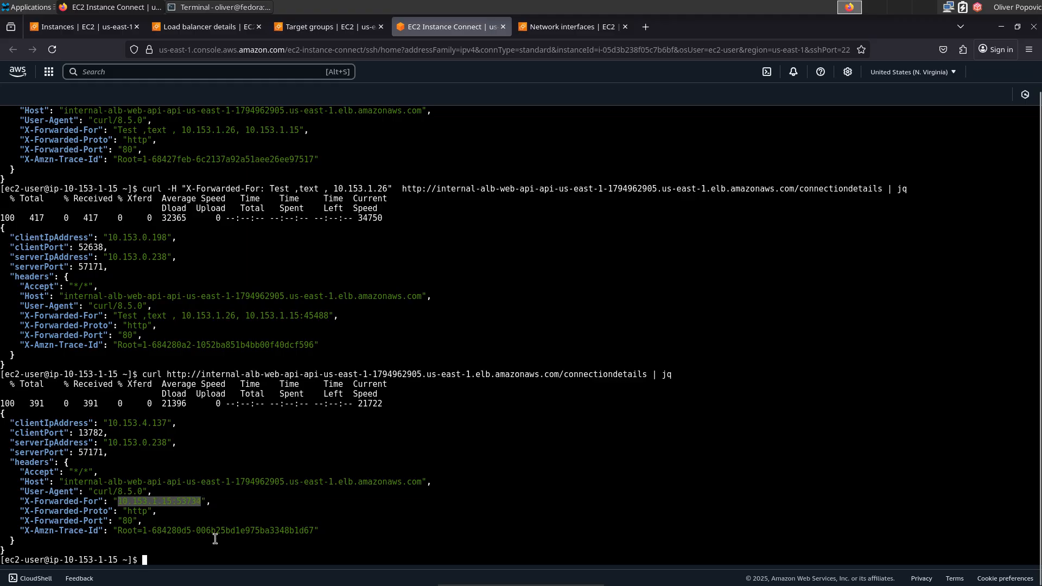
{"action": "left_click", "coordinate": [190, 559]}
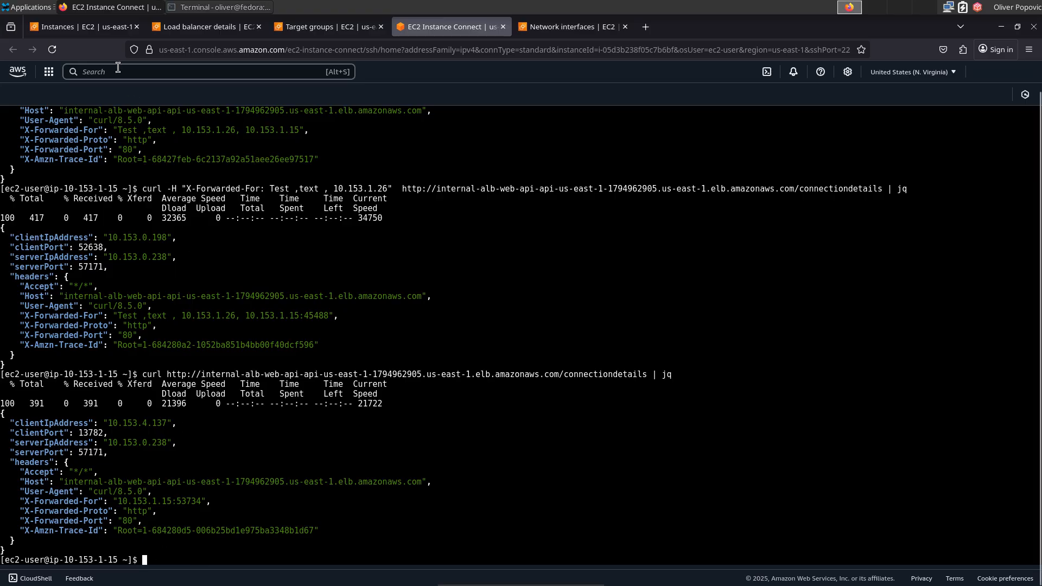
Step: Terminate the EC2 instance ec2-temporary-web-server-web-us-east-1a
{"action": "left_click", "coordinate": [94, 33]}
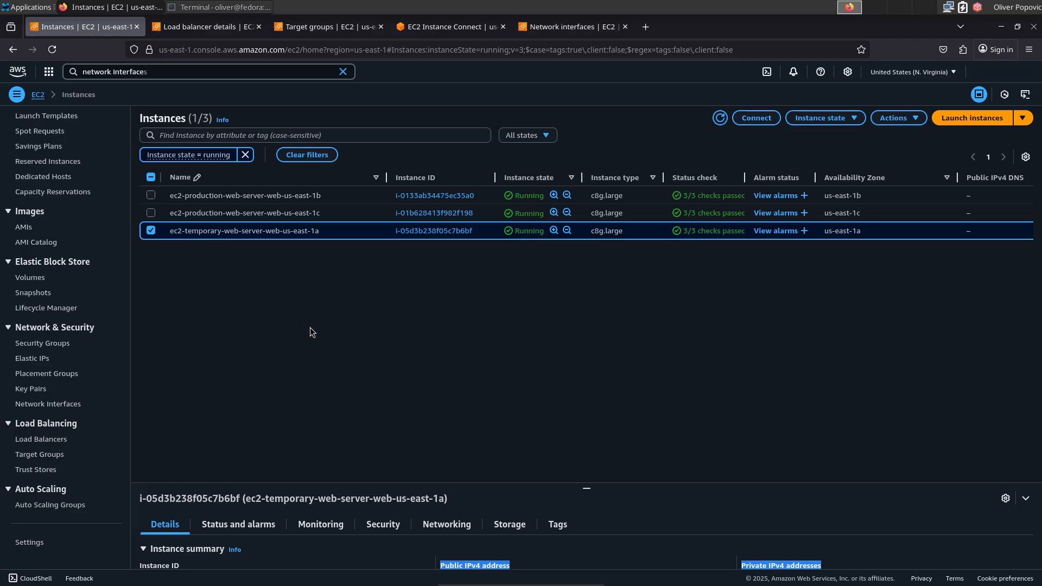
{"action": "left_click", "coordinate": [830, 118]}
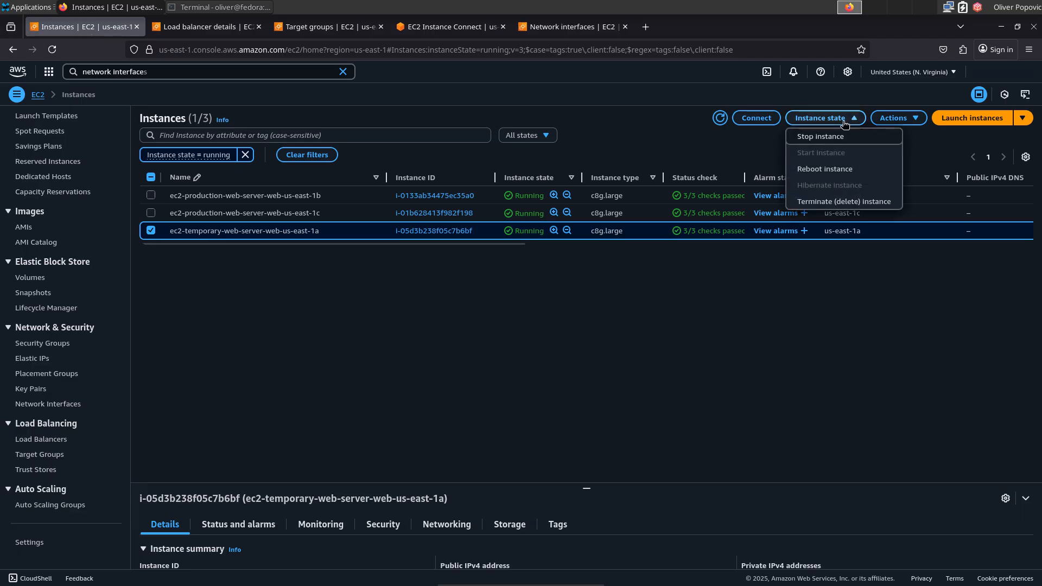
{"action": "left_click", "coordinate": [840, 201]}
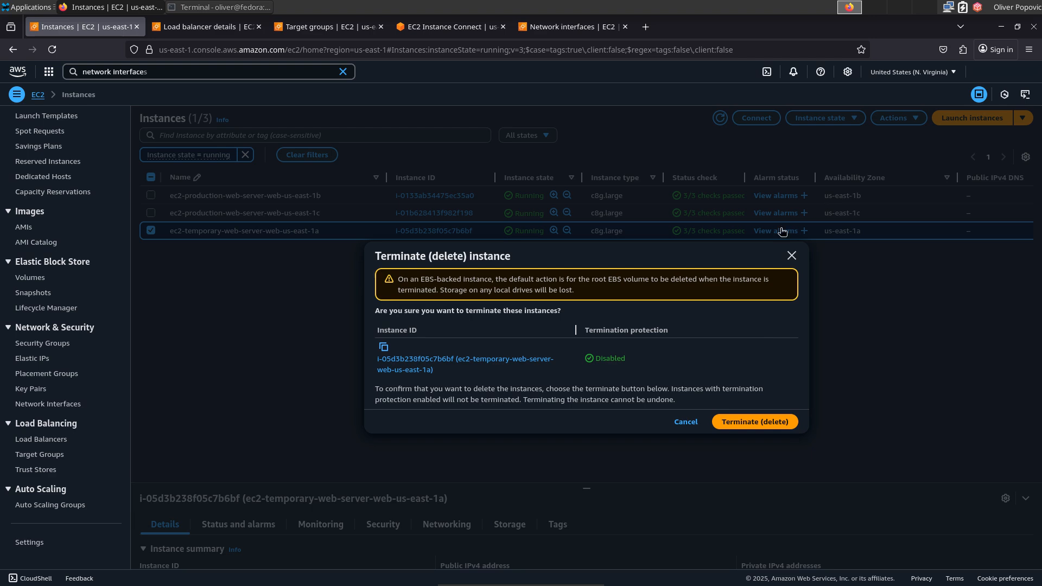
{"action": "left_click", "coordinate": [765, 422]}
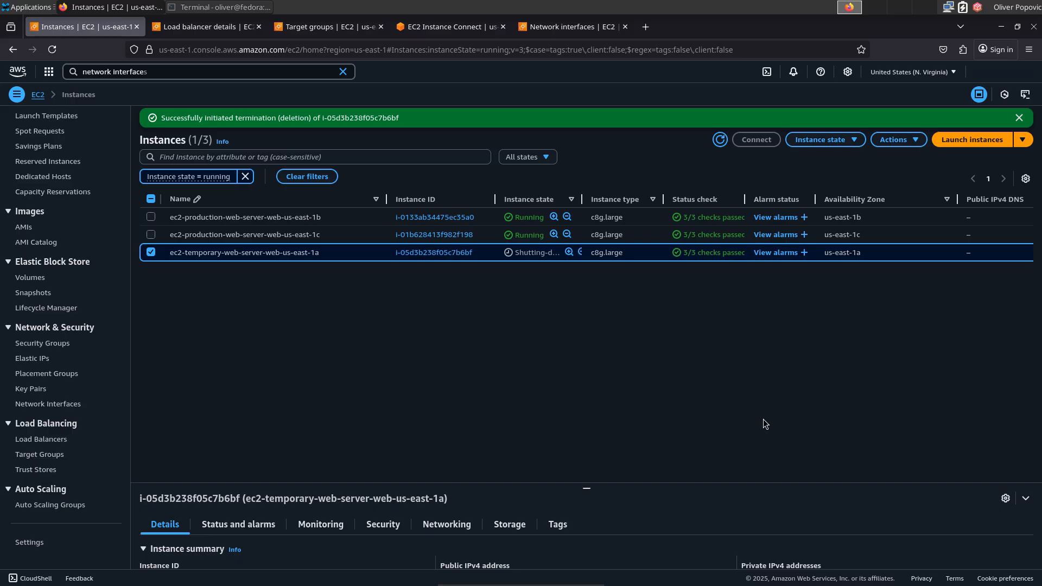
Step: Remove the running-state filter from the refreshed instance list, widen the Instance state column, and check the temporary instance's state
{"action": "left_click", "coordinate": [1020, 119]}
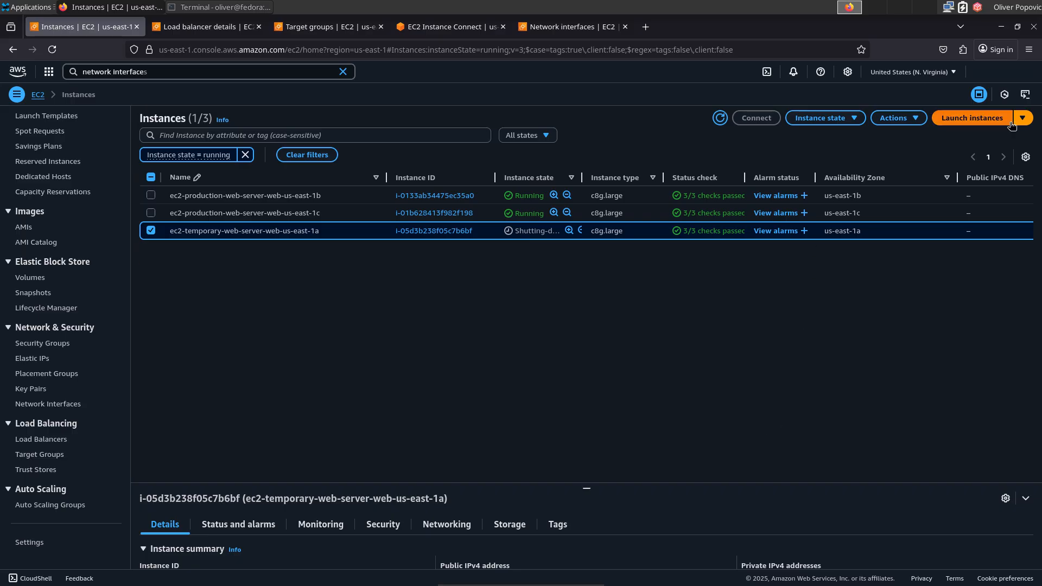
{"action": "left_click", "coordinate": [722, 118]}
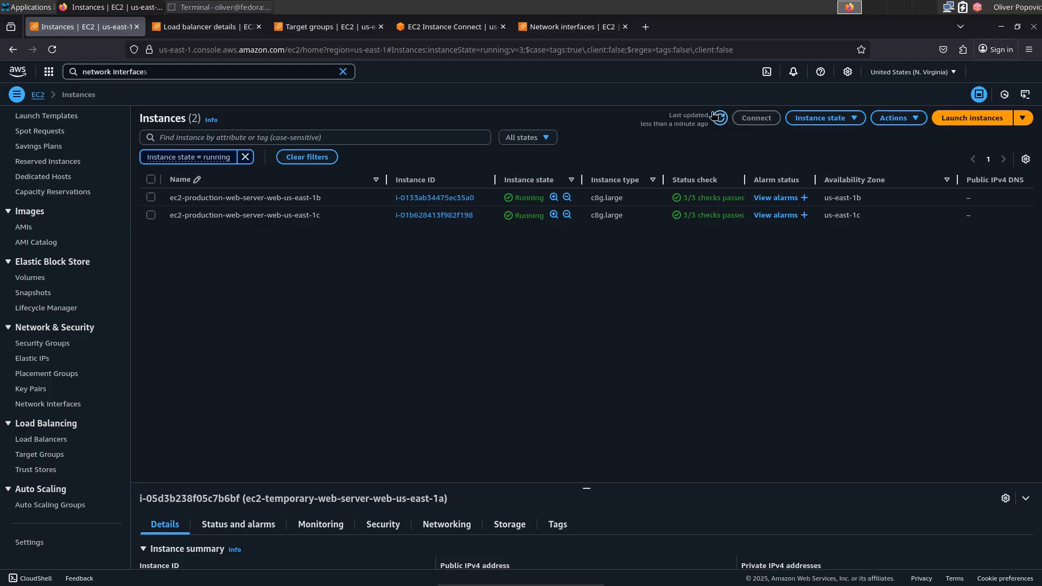
{"action": "left_click", "coordinate": [245, 158]}
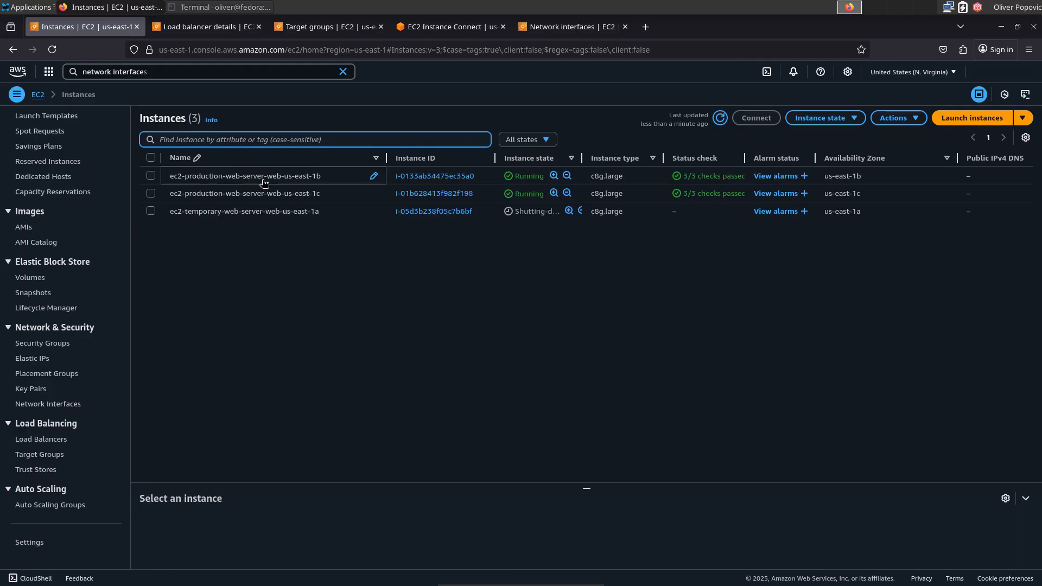
{"action": "left_click_drag", "start_coordinate": [582, 159], "coordinate": [612, 159]}
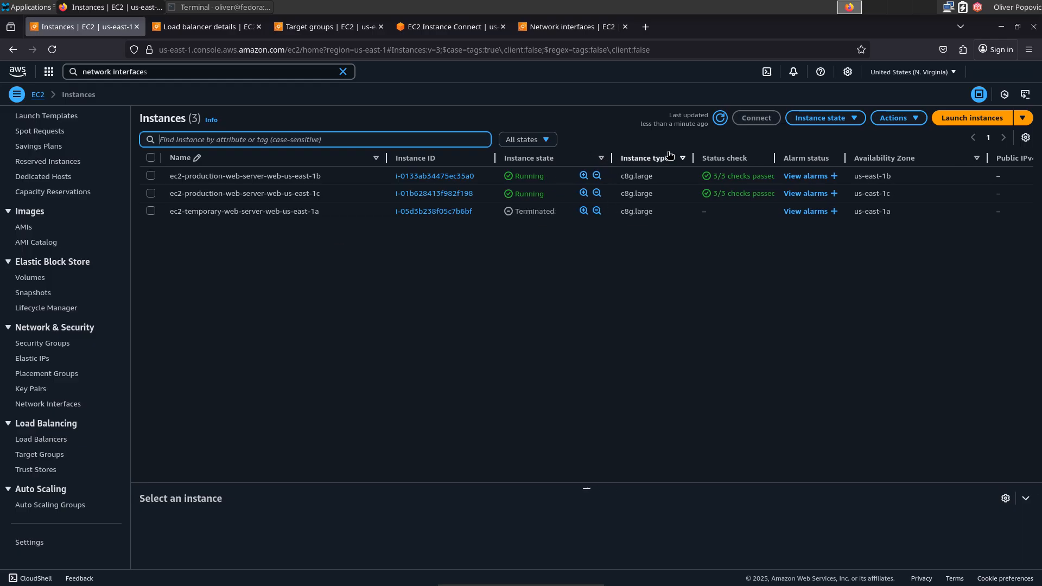
{"action": "left_click", "coordinate": [720, 119]}
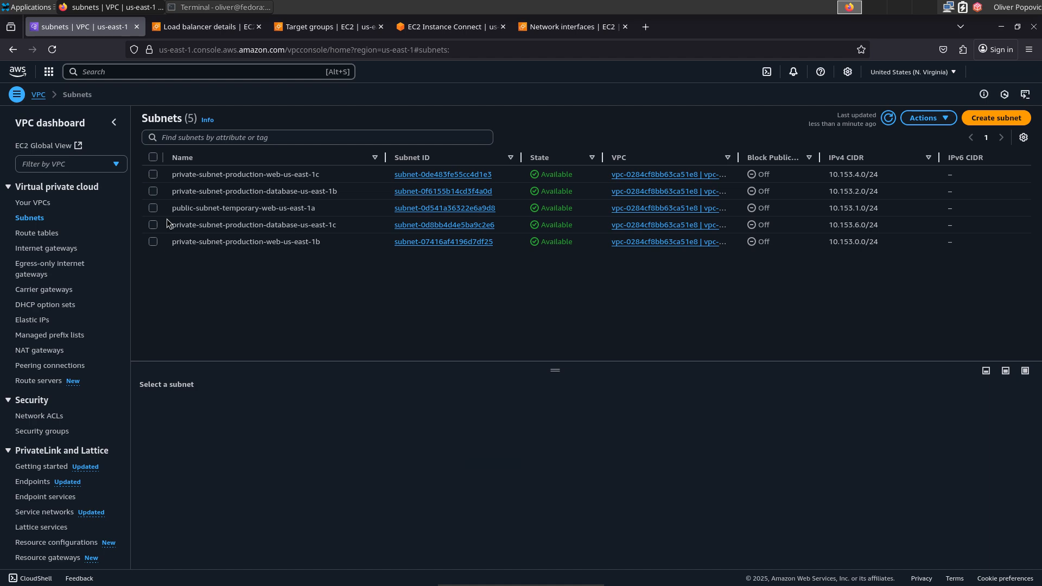
Step: Permanently delete the subnet public-subnet-temporary-web-us-east-1a and refresh the subnet list
{"action": "left_click", "coordinate": [153, 208]}
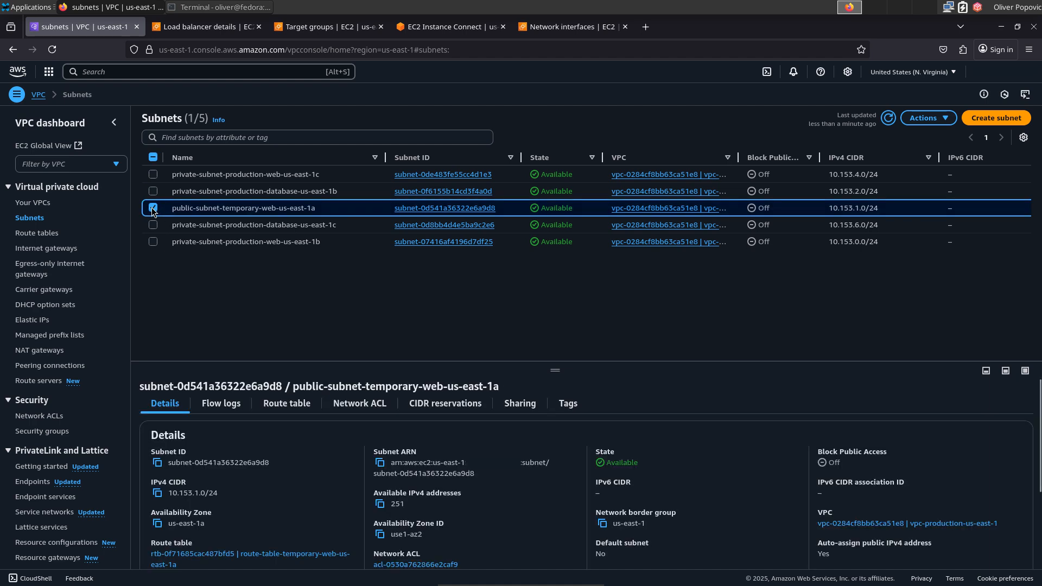
{"action": "left_click", "coordinate": [945, 119]}
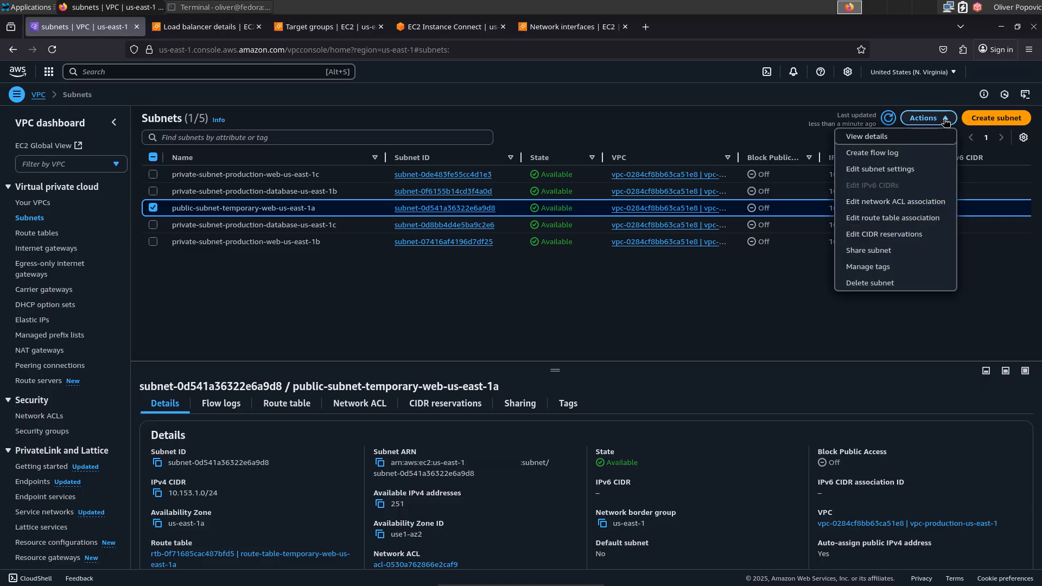
{"action": "left_click", "coordinate": [881, 283]}
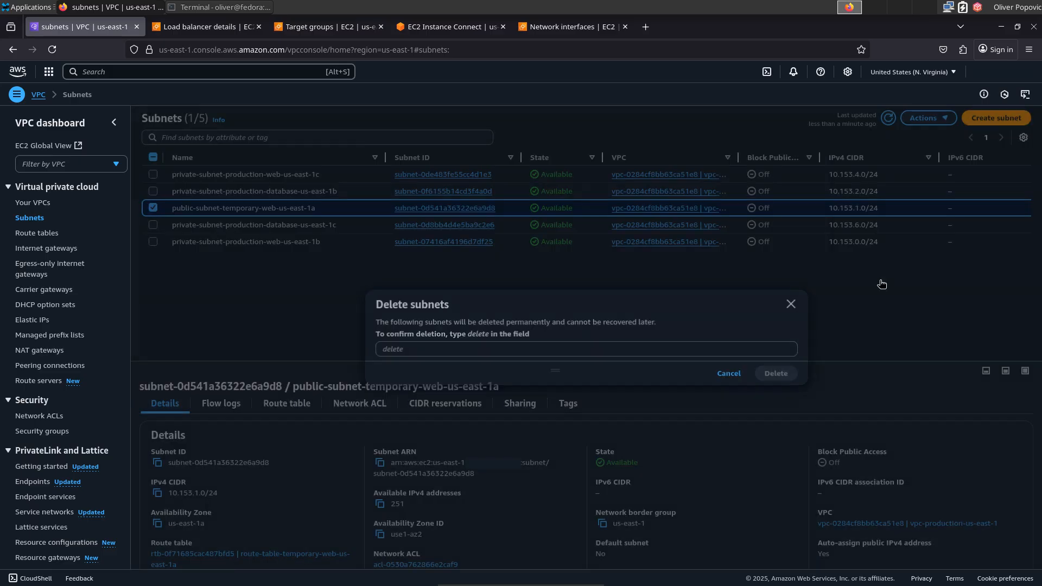
{"action": "left_click", "coordinate": [484, 379]}
{"action": "type", "text": "delete"}
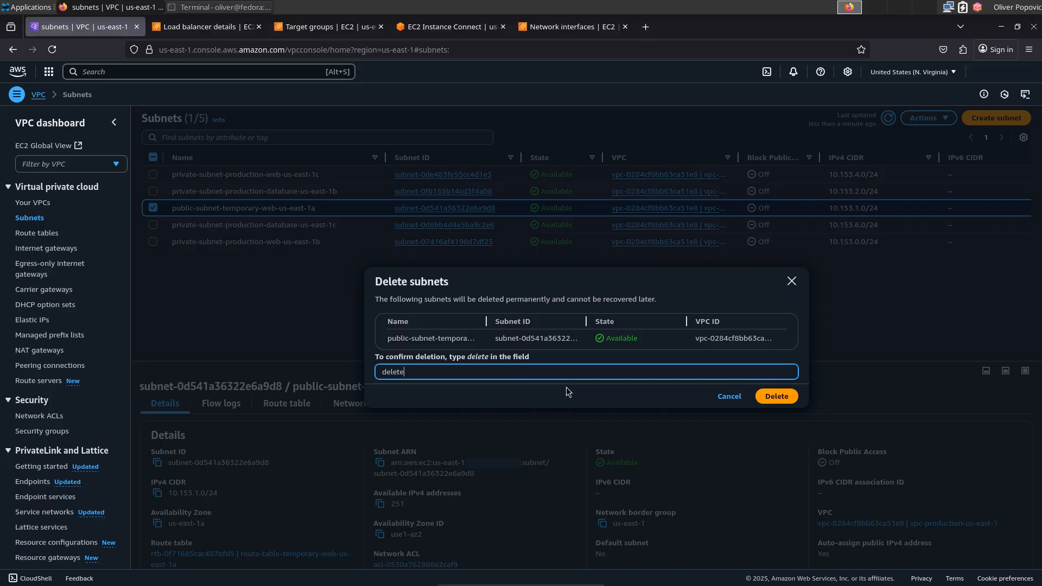
{"action": "left_click", "coordinate": [774, 398]}
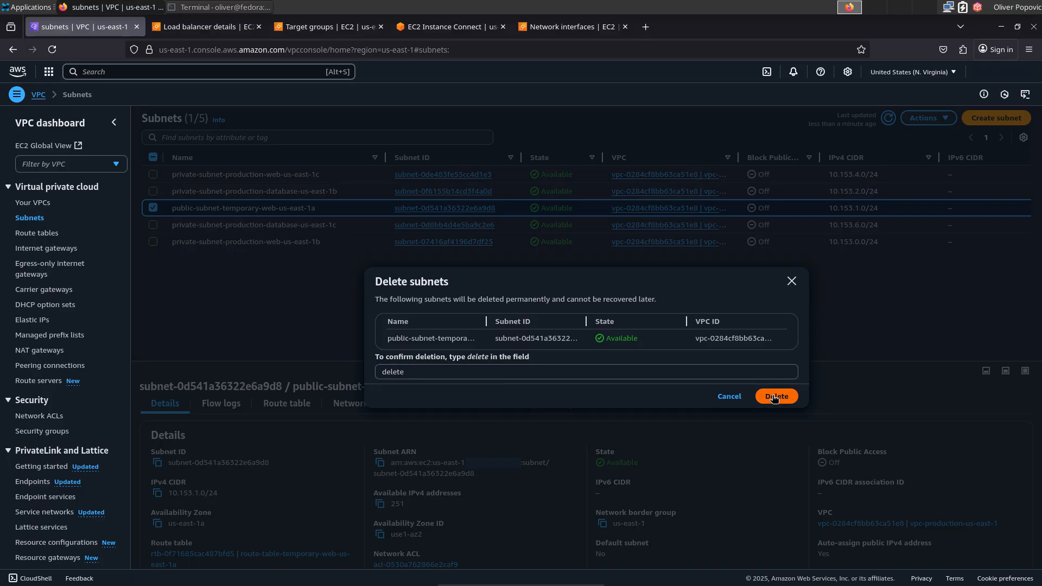
{"action": "left_click", "coordinate": [775, 398]}
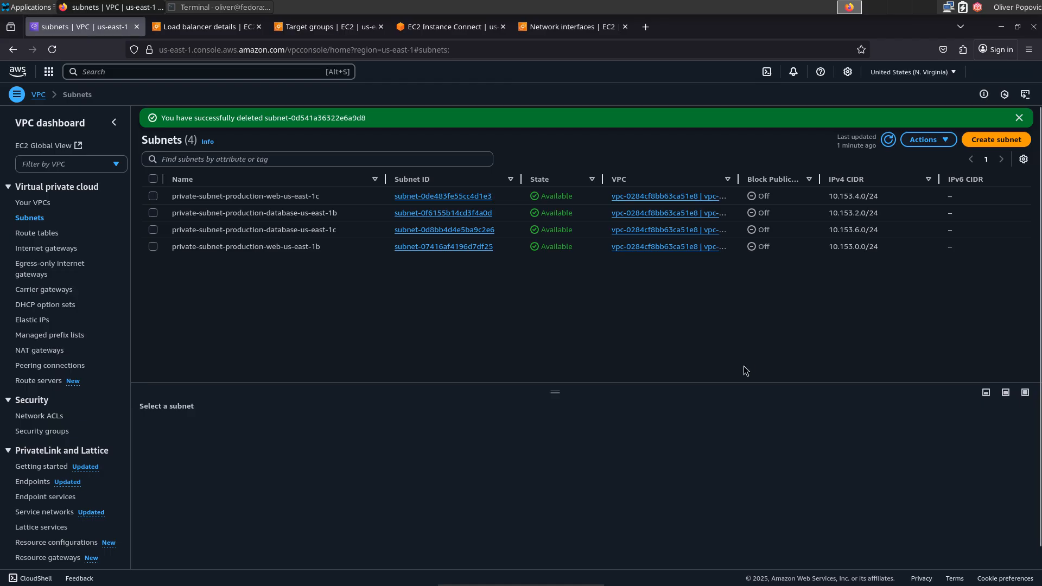
{"action": "left_click", "coordinate": [888, 140]}
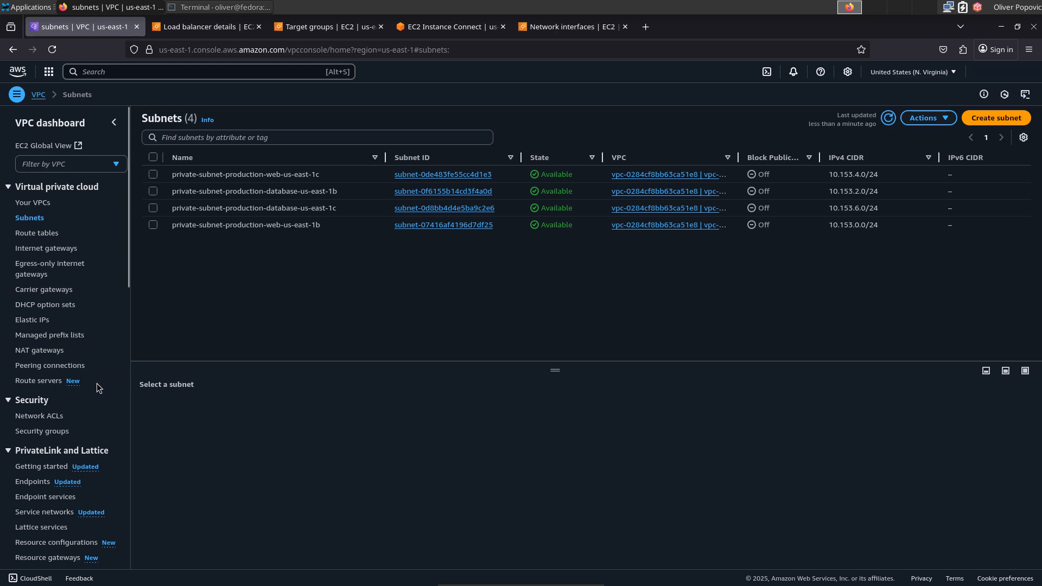
Step: Permanently delete the network ACL nacl-temporary-web-us-east-1a
{"action": "left_click", "coordinate": [39, 418]}
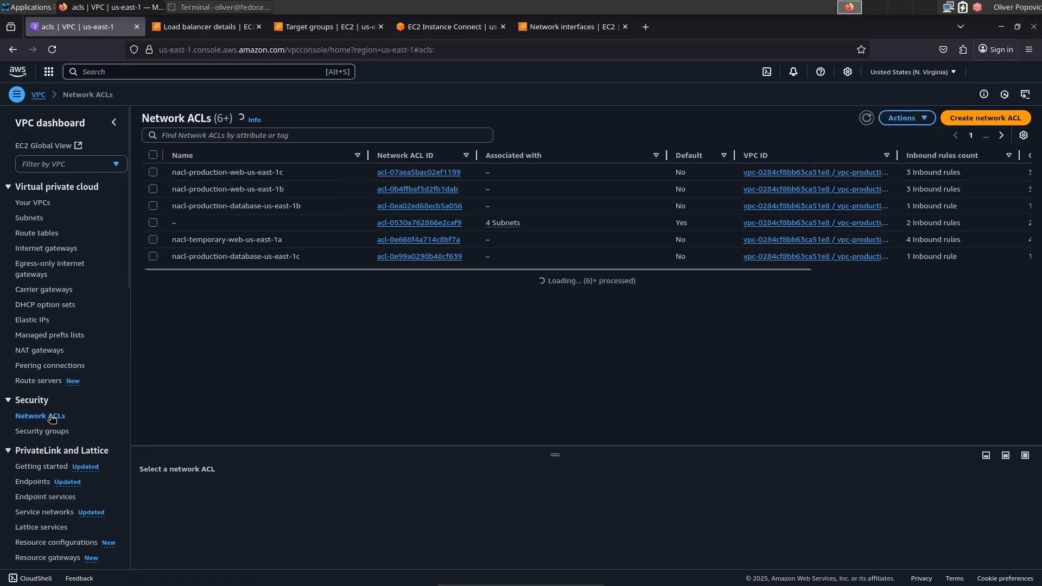
{"action": "left_click", "coordinate": [154, 240]}
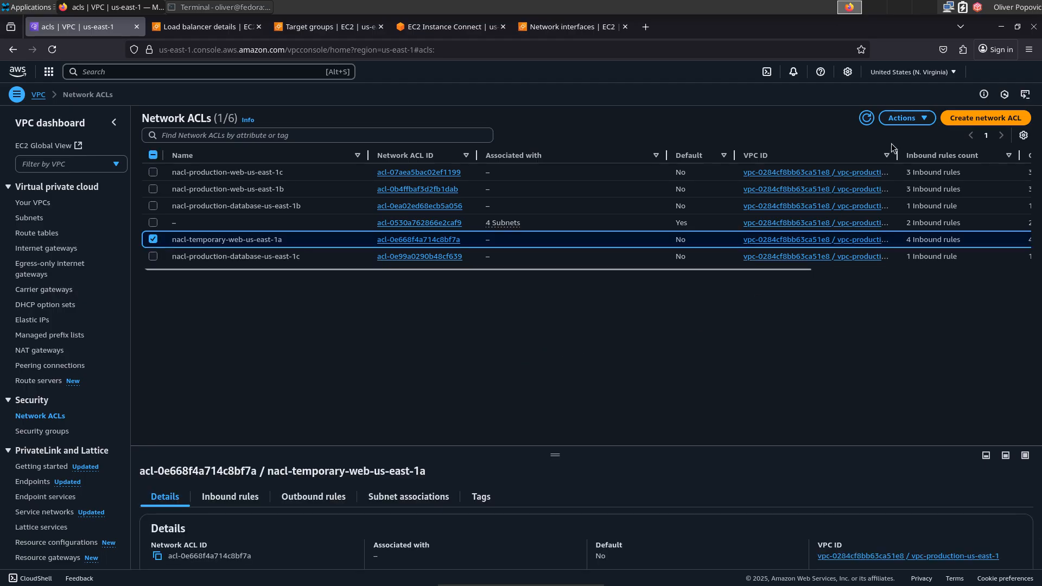
{"action": "left_click", "coordinate": [925, 120]}
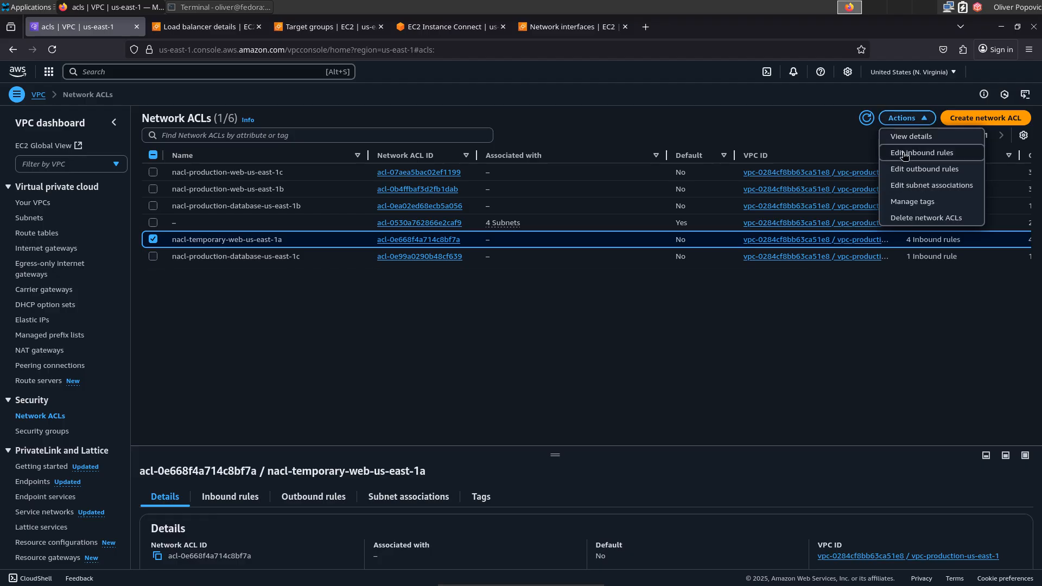
{"action": "left_click", "coordinate": [921, 222]}
{"action": "left_click", "coordinate": [470, 379]}
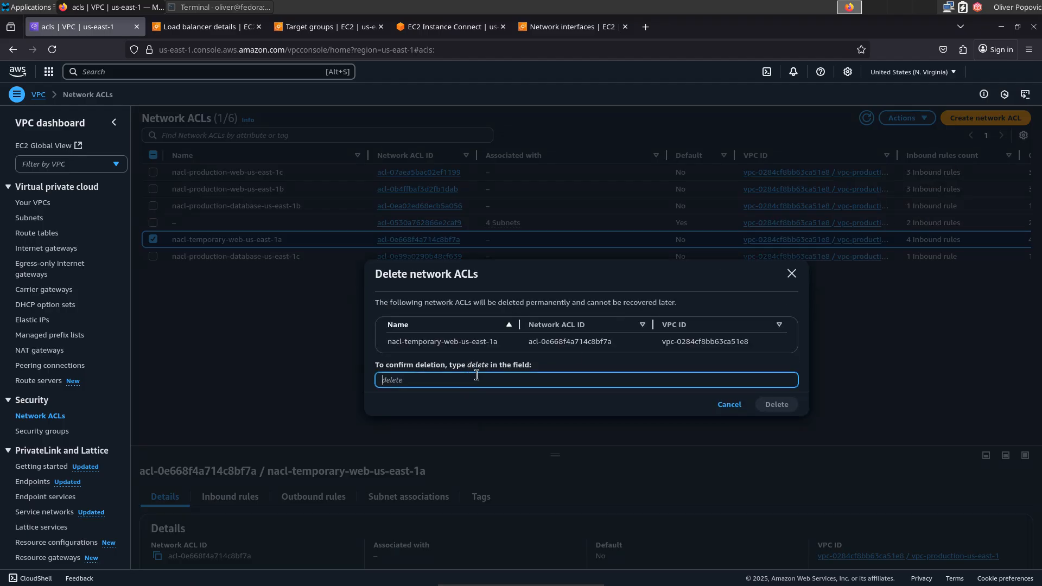
{"action": "type", "text": "delete"}
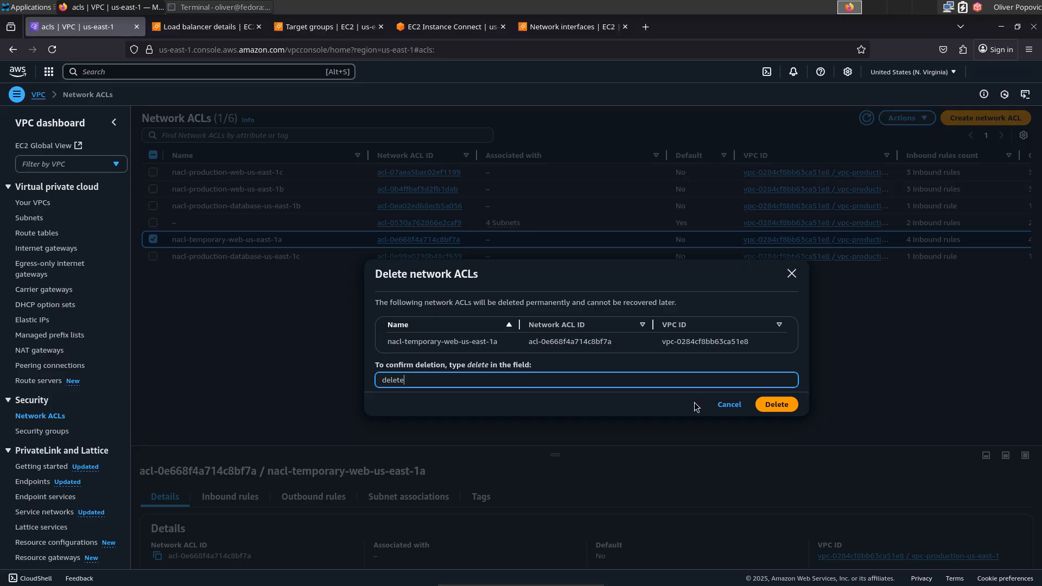
{"action": "left_click", "coordinate": [769, 406]}
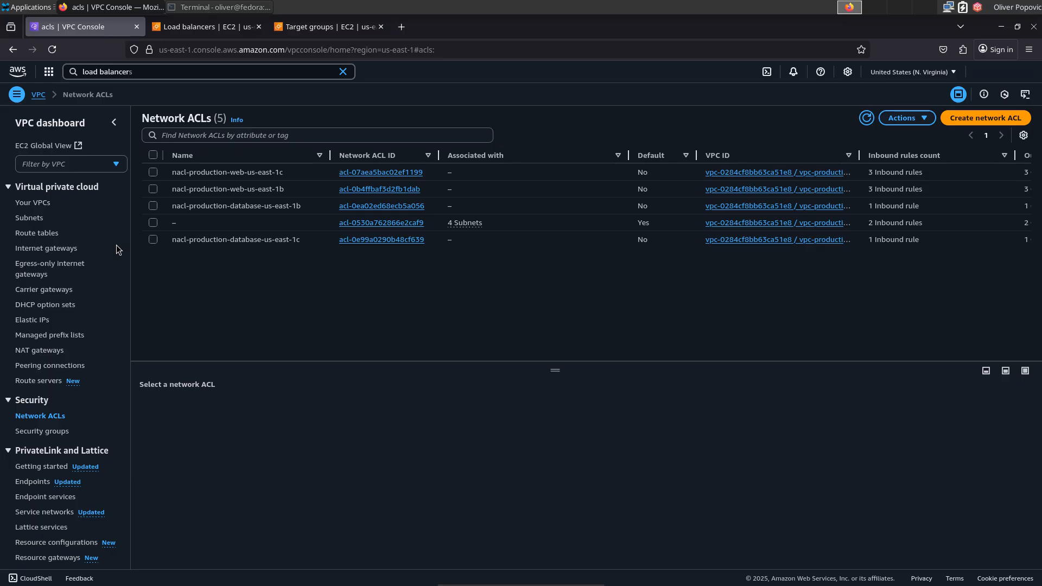
Step: Permanently delete the route table route-table-temporary-web-us-east-1a
{"action": "left_click", "coordinate": [42, 237]}
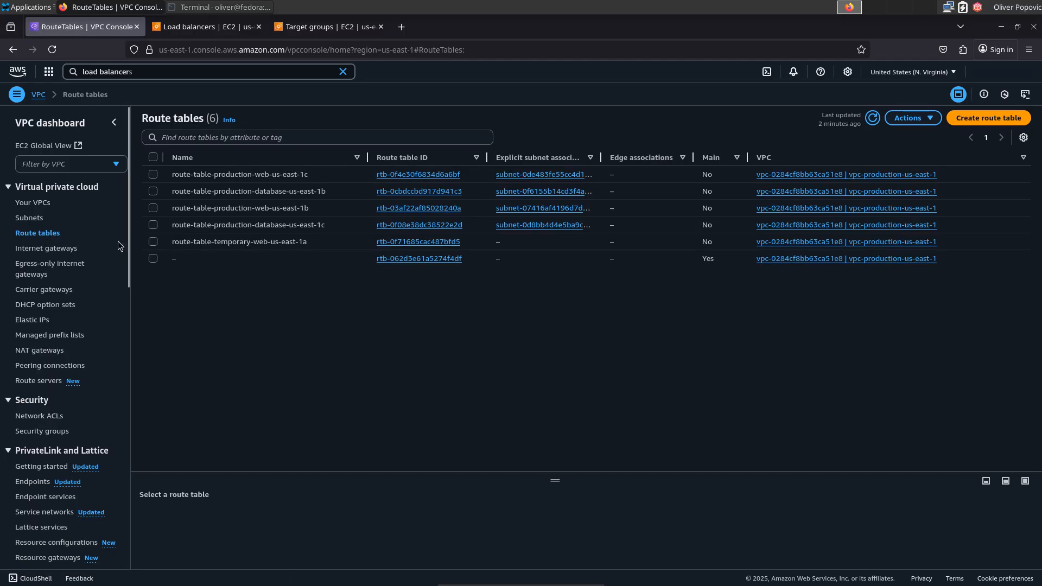
{"action": "left_click", "coordinate": [152, 242]}
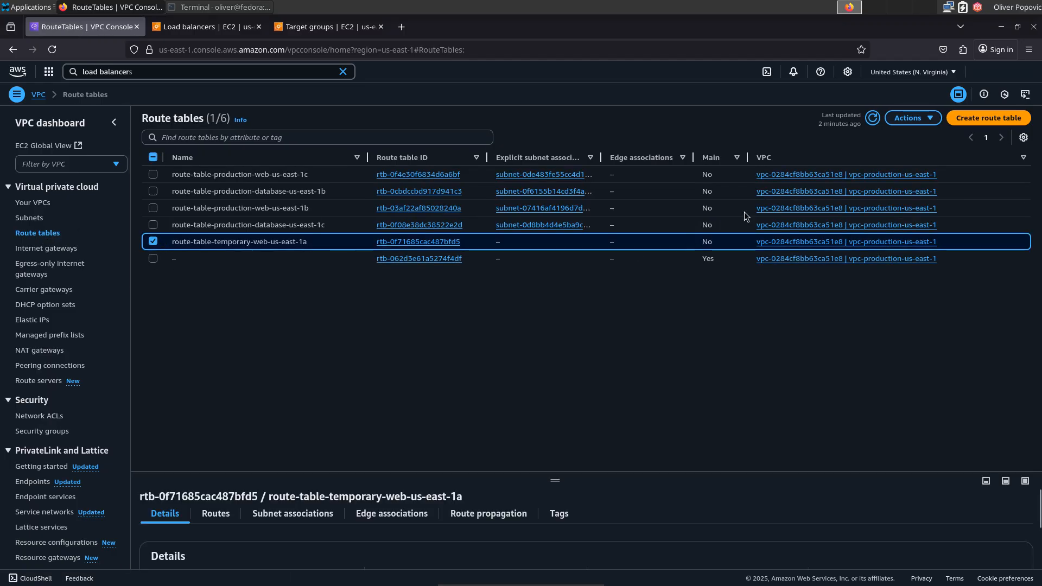
{"action": "left_click", "coordinate": [923, 118]}
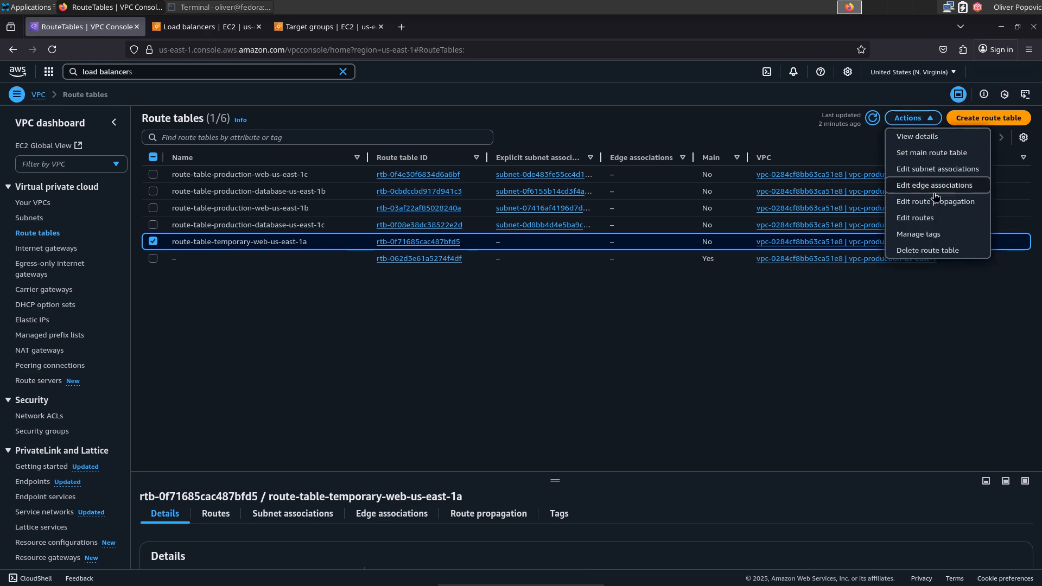
{"action": "left_click", "coordinate": [938, 250]}
{"action": "left_click", "coordinate": [558, 371]}
{"action": "type", "text": "de"}
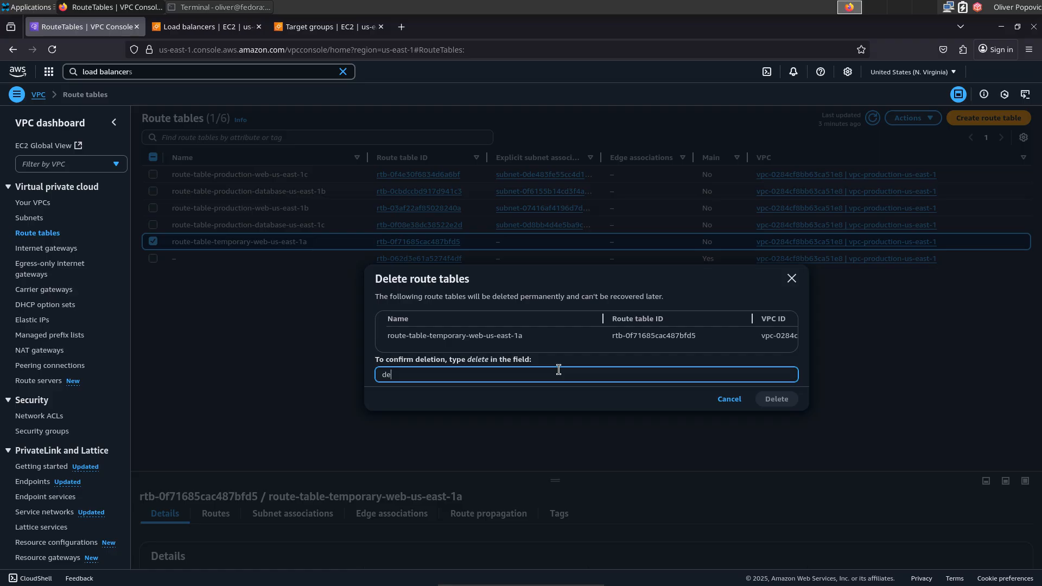
{"action": "type", "text": "lete"}
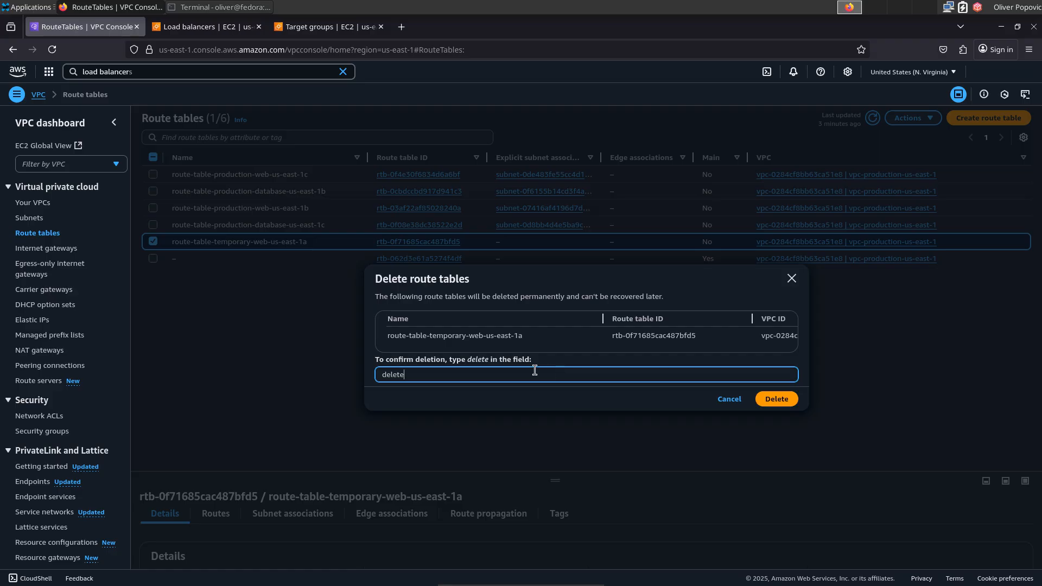
{"action": "left_click", "coordinate": [780, 404]}
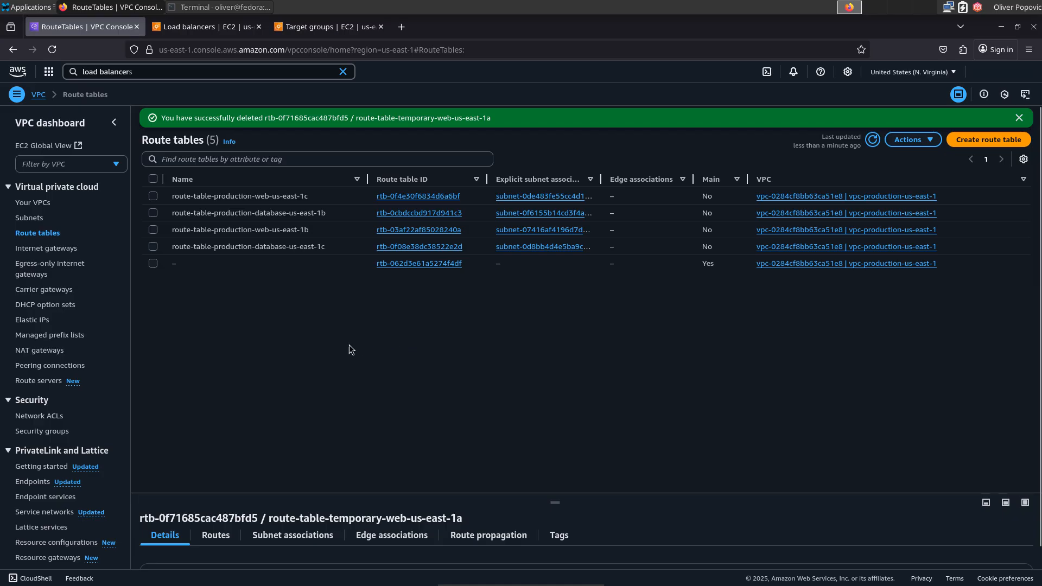
Step: Detach the internet gateway internet-gateway-us-east-1 from the VPC vpc-production-us-east-1
{"action": "left_click", "coordinate": [48, 248]}
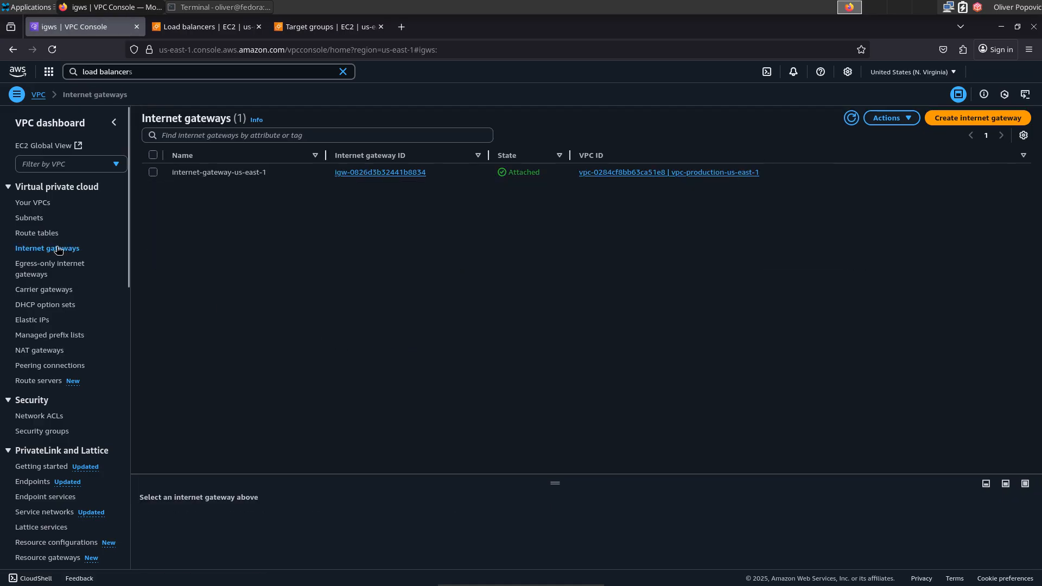
{"action": "left_click", "coordinate": [153, 173]}
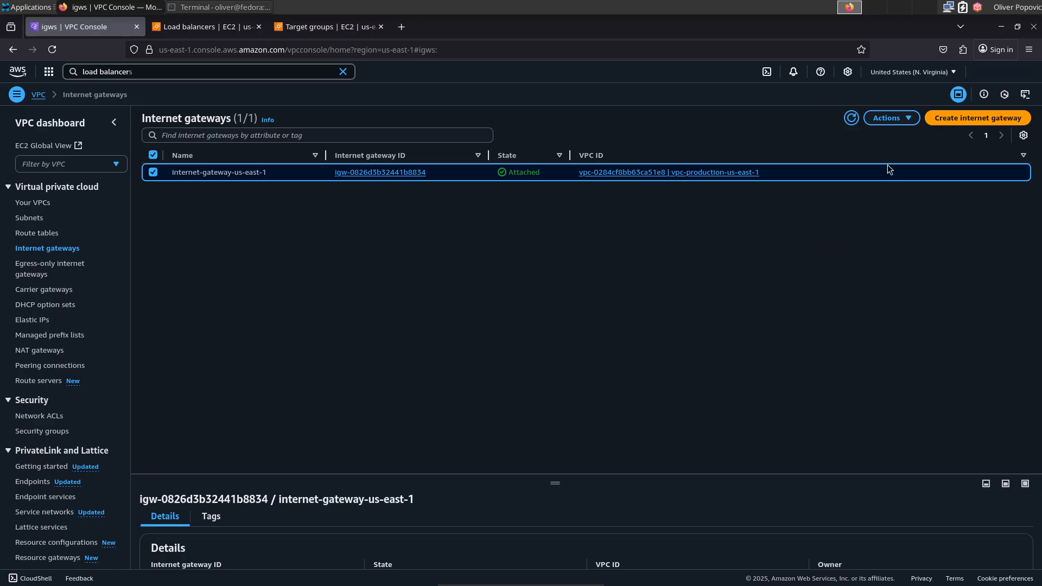
{"action": "left_click", "coordinate": [911, 122]}
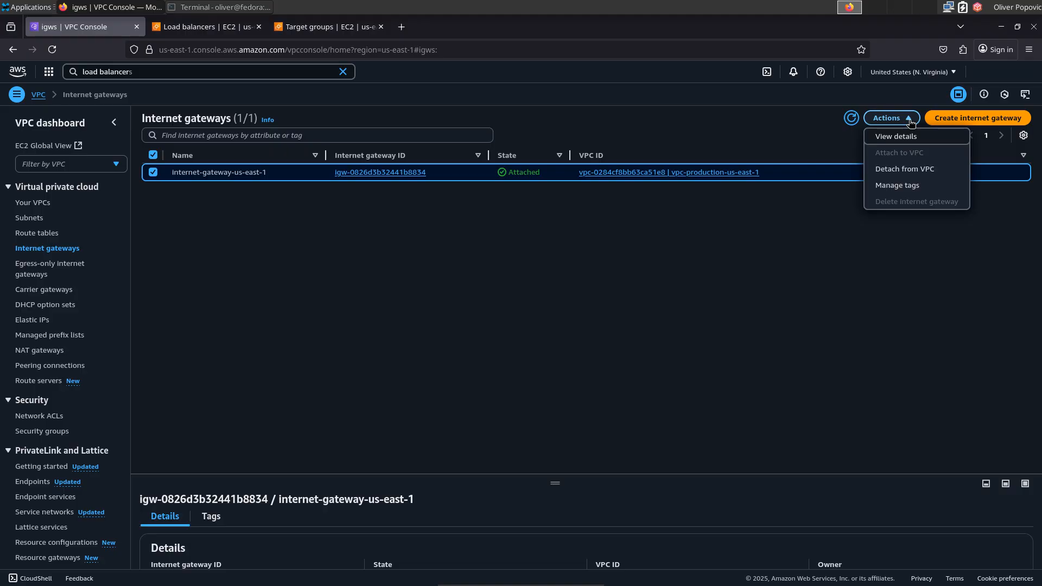
{"action": "left_click", "coordinate": [913, 170]}
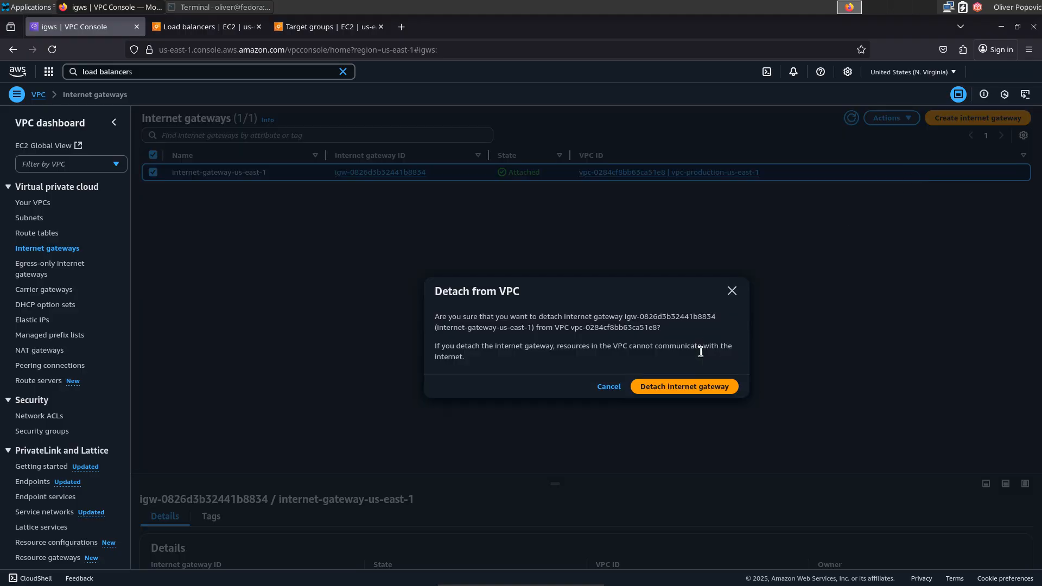
{"action": "left_click", "coordinate": [695, 387]}
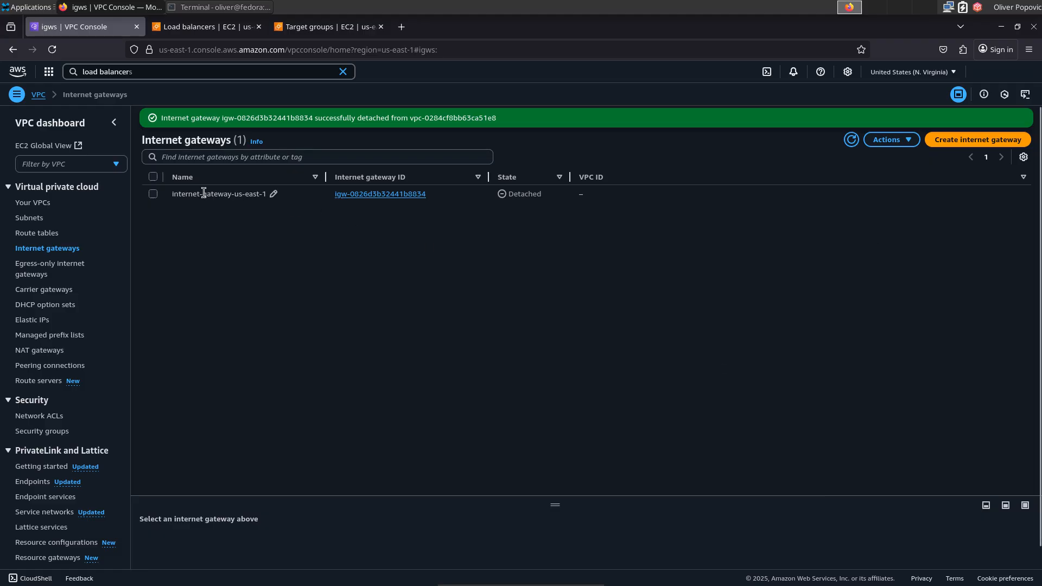
Step: Delete the detached internet gateway internet-gateway-us-east-1 and open the VPC dashboard's resource overview
{"action": "left_click", "coordinate": [154, 177]}
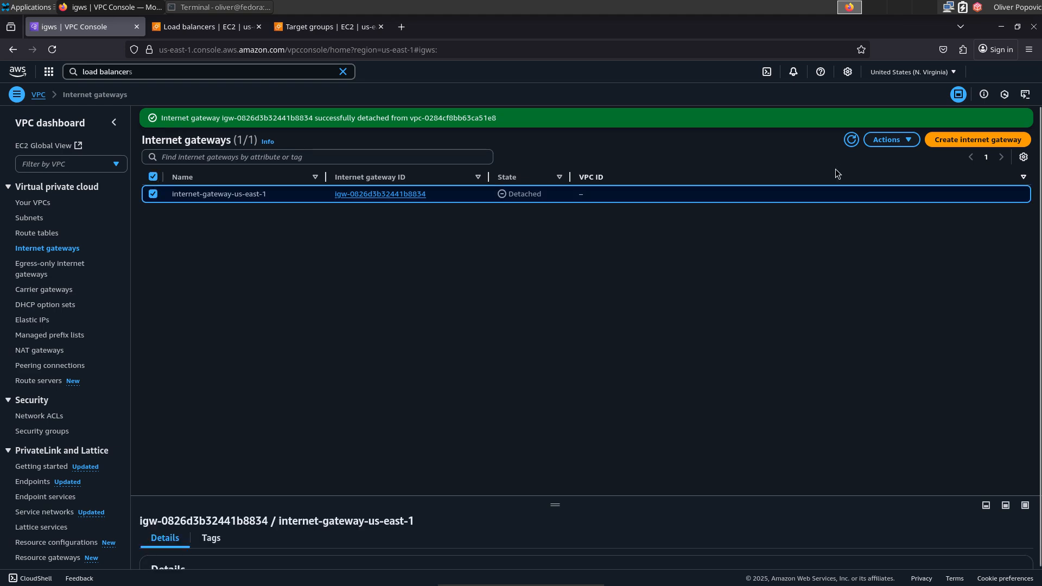
{"action": "left_click", "coordinate": [909, 141]}
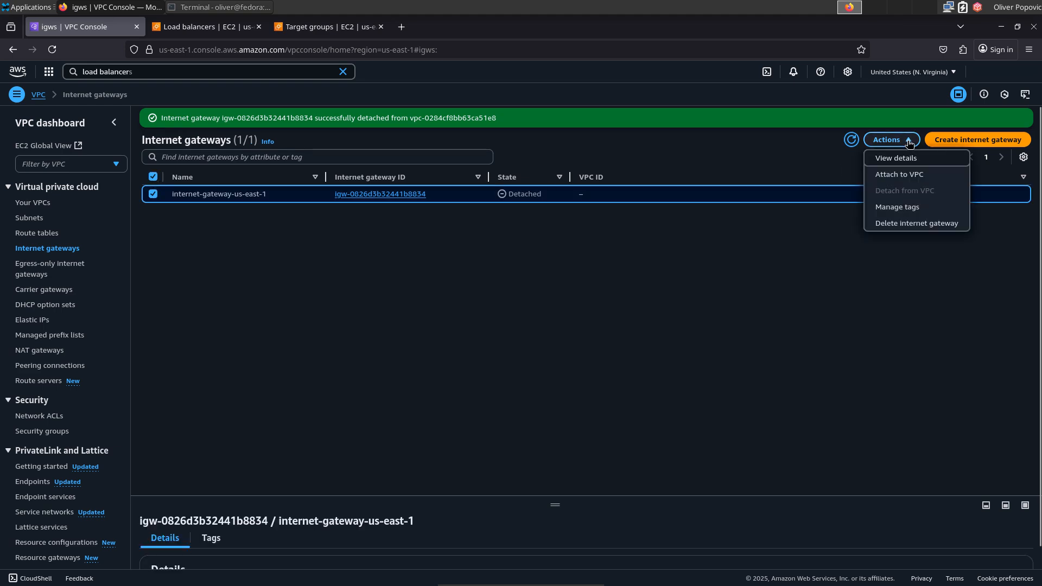
{"action": "left_click", "coordinate": [912, 223]}
{"action": "left_click", "coordinate": [554, 373]}
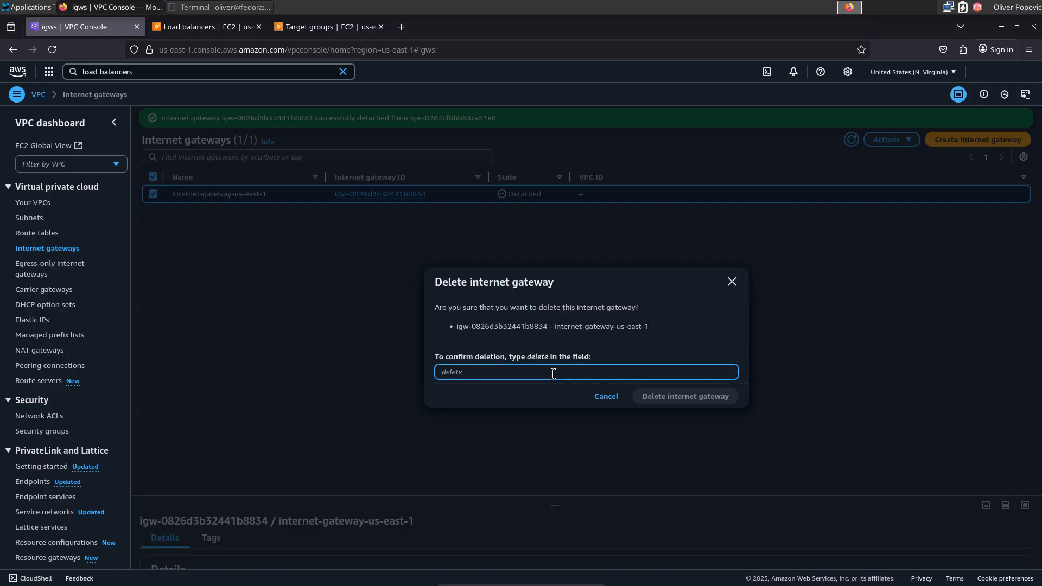
{"action": "type", "text": "delete"}
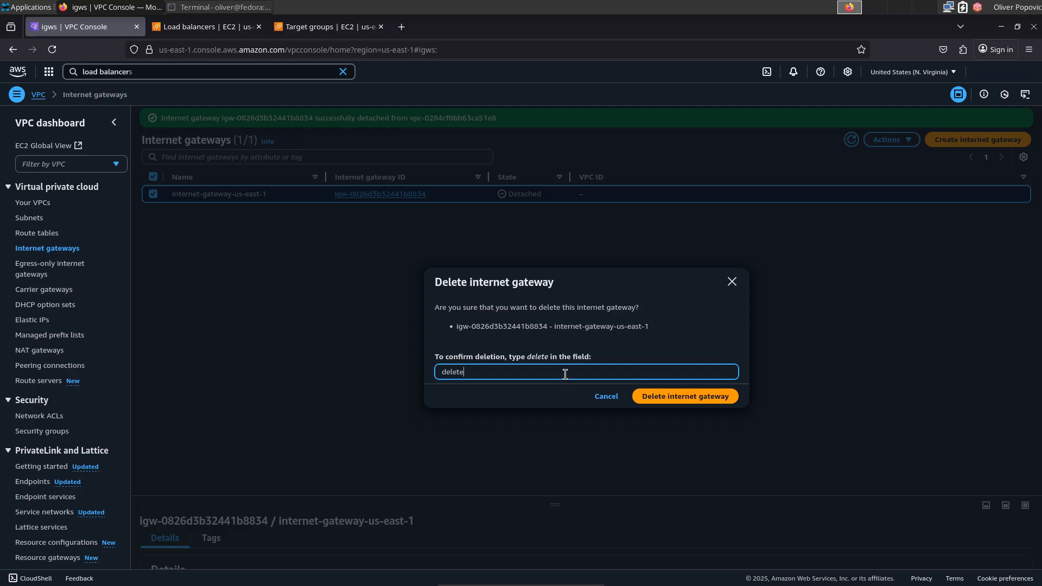
{"action": "left_click", "coordinate": [693, 396]}
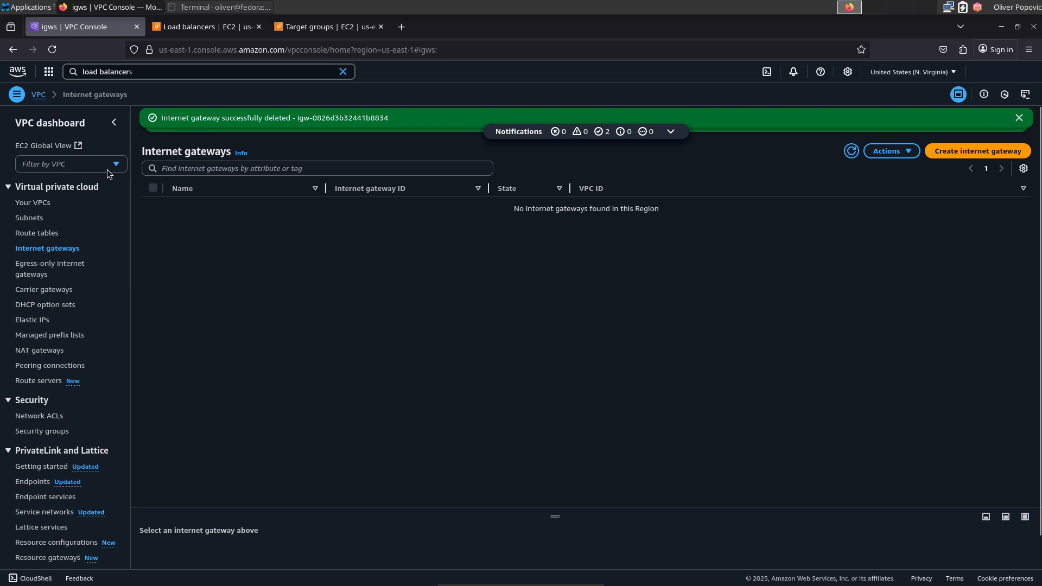
{"action": "left_click", "coordinate": [38, 95]}
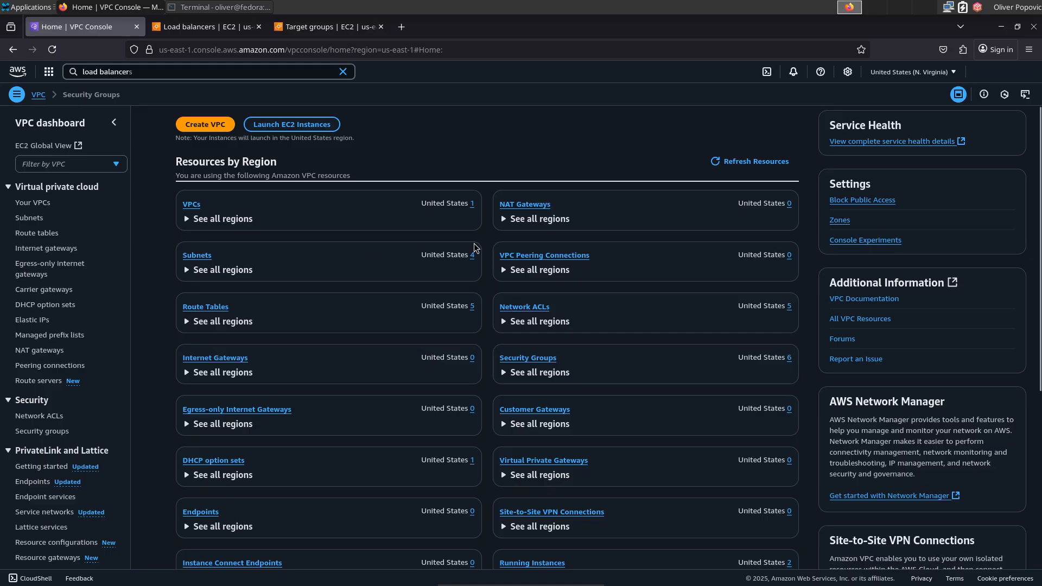
Step: Turn on block public access for all VPCs in us-east-1 with a bidirectional internet gateway block and save the changes
{"action": "left_click", "coordinate": [879, 201]}
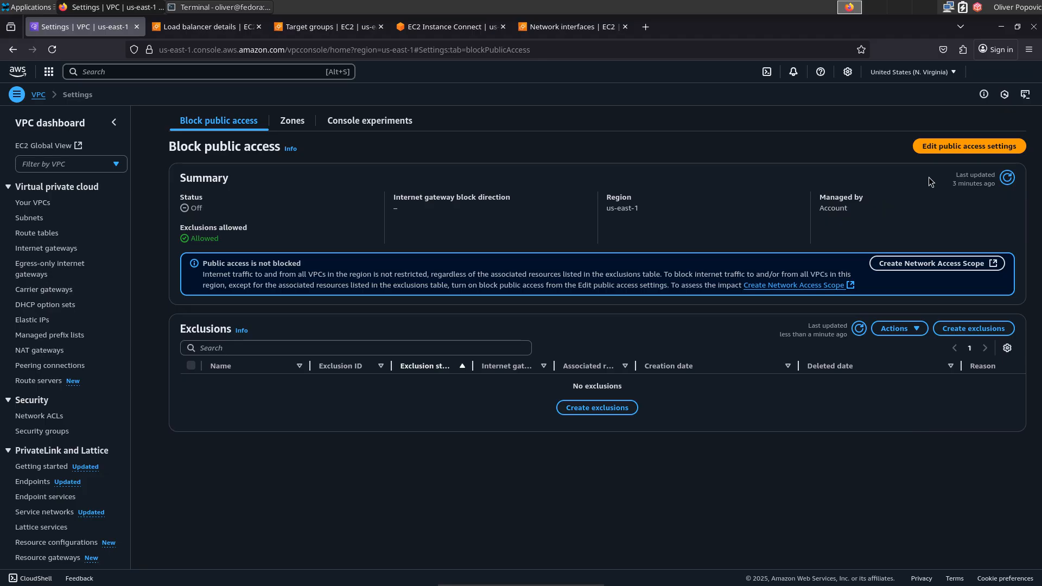
{"action": "left_click", "coordinate": [956, 149]}
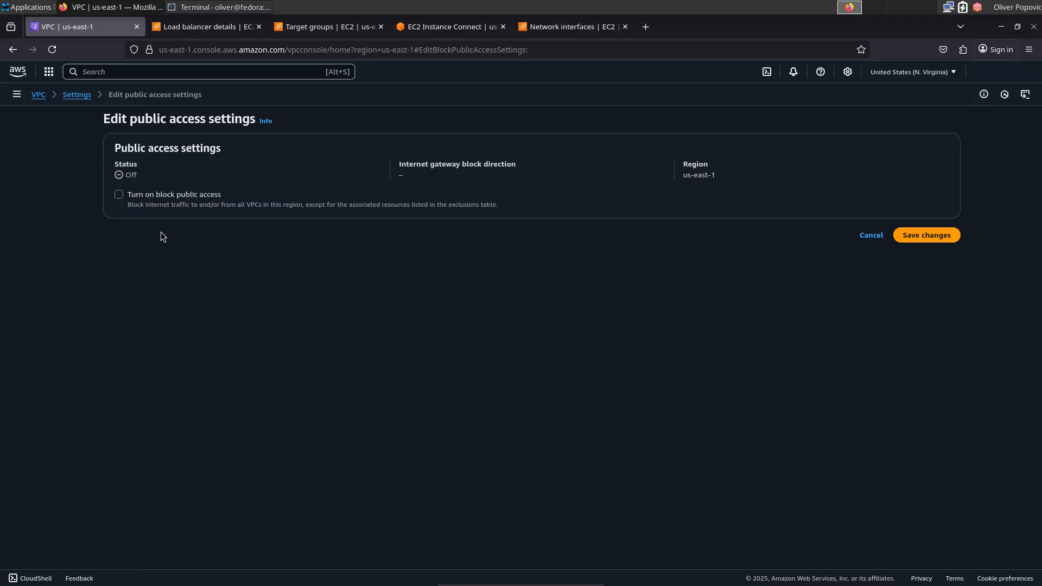
{"action": "left_click", "coordinate": [119, 195]}
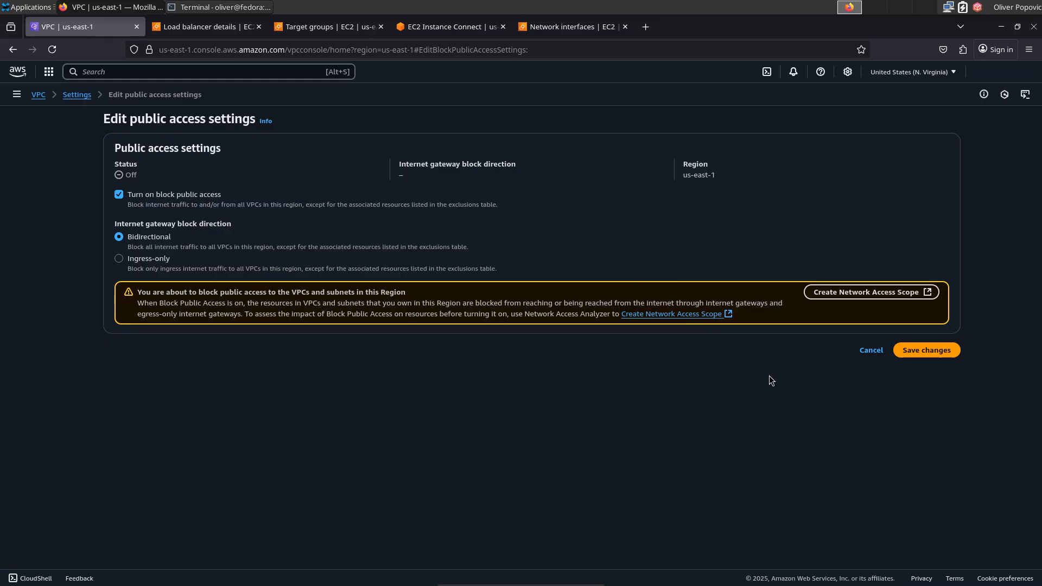
{"action": "left_click", "coordinate": [933, 353]}
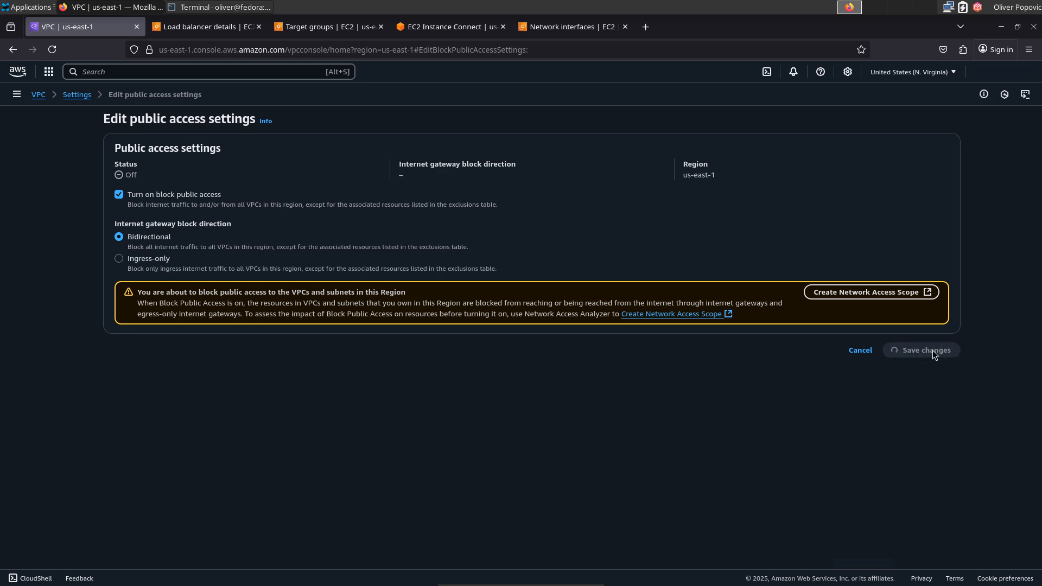
Step: Check the refreshed Block Public Access status of the production VPC and its subnets, widening that column in both lists
{"action": "left_click", "coordinate": [899, 118]}
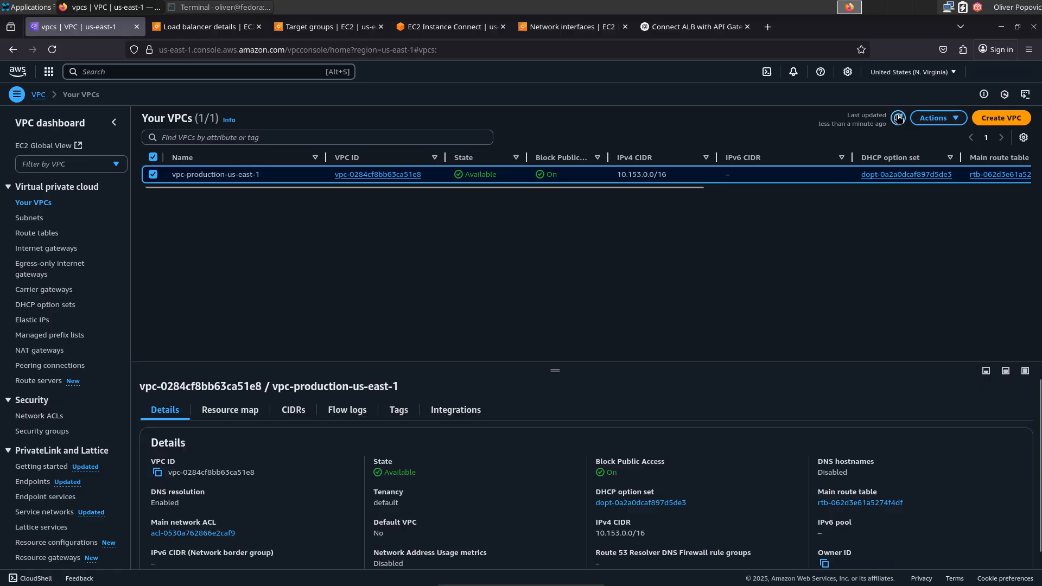
{"action": "left_click_drag", "start_coordinate": [605, 152], "coordinate": [630, 152]}
{"action": "left_click", "coordinate": [29, 218]}
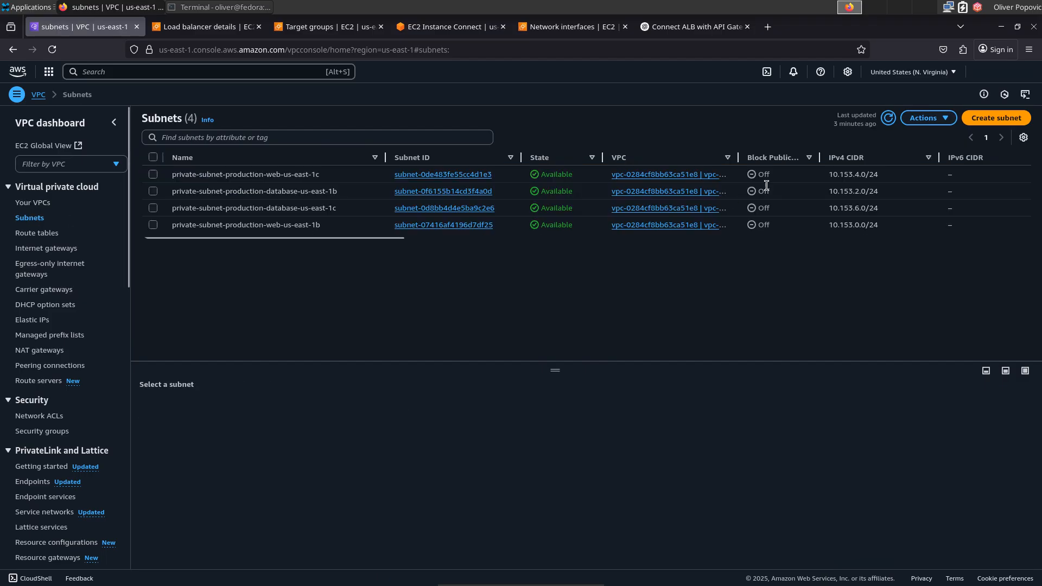
{"action": "left_click_drag", "start_coordinate": [820, 158], "coordinate": [849, 158]}
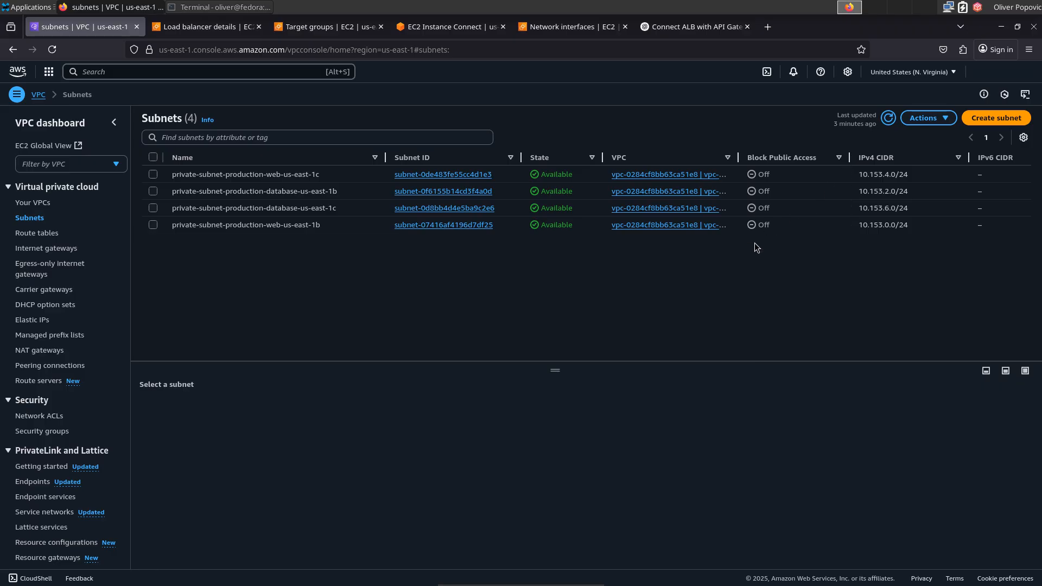
{"action": "left_click", "coordinate": [888, 118]}
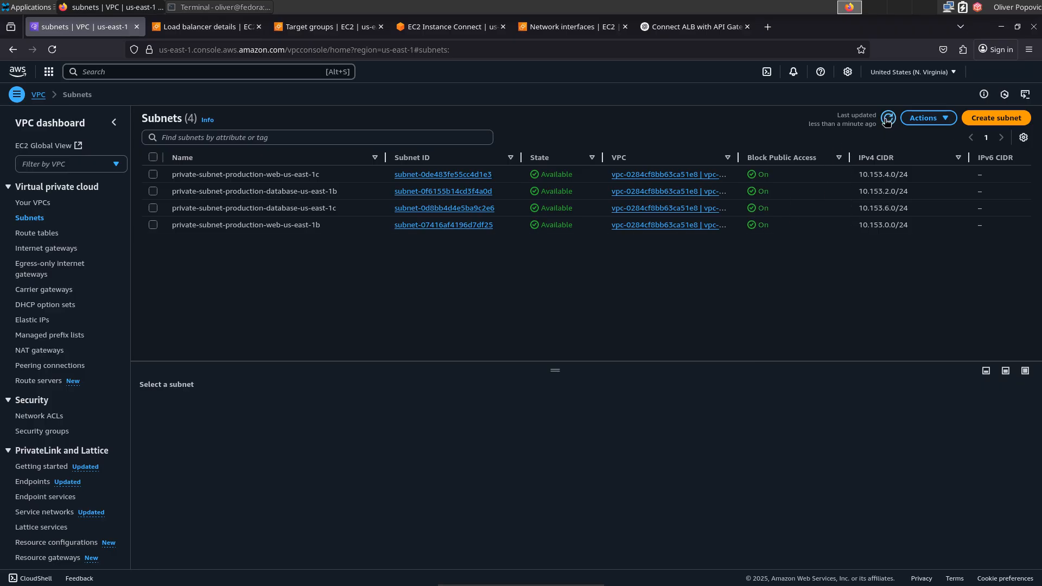